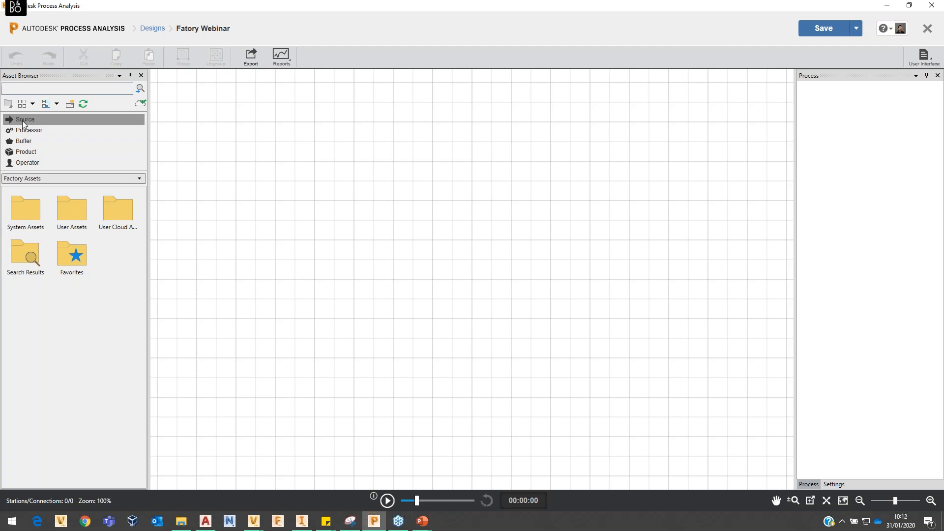
- Place two sources one above the other on the canvas and name them Part 1 and Part 2
left_click_drag(22, 120, 281, 295)
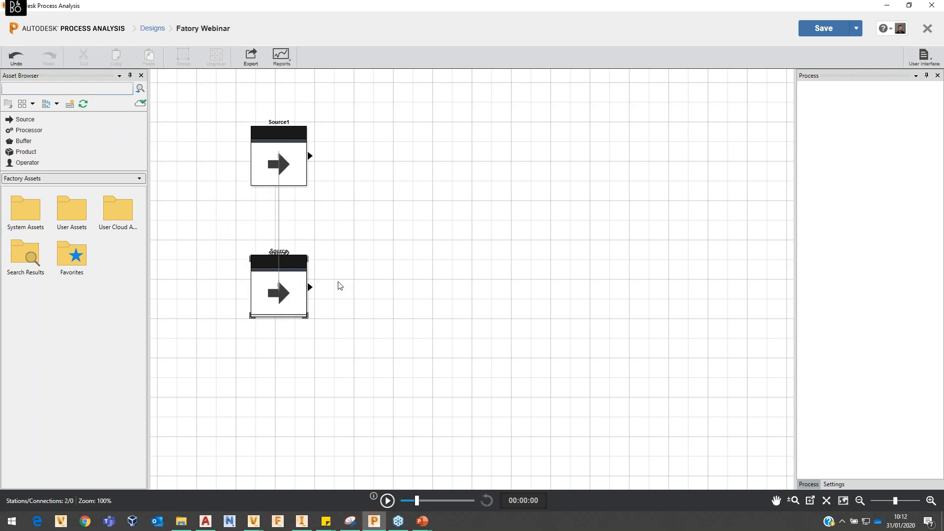
key("Escape")
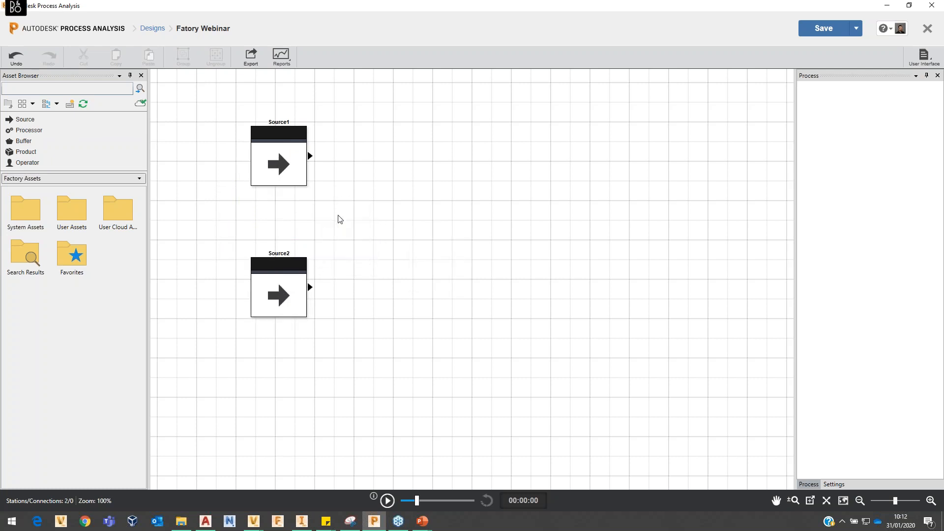
double_click(279, 123)
type("Part 1")
key("Return")
double_click(282, 254)
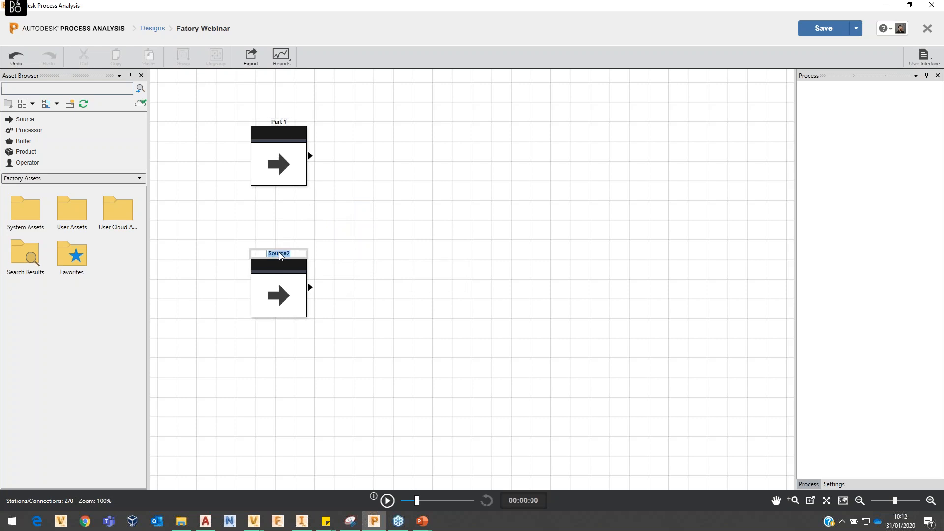
double_click(285, 255)
type("Part 2")
key("Return")
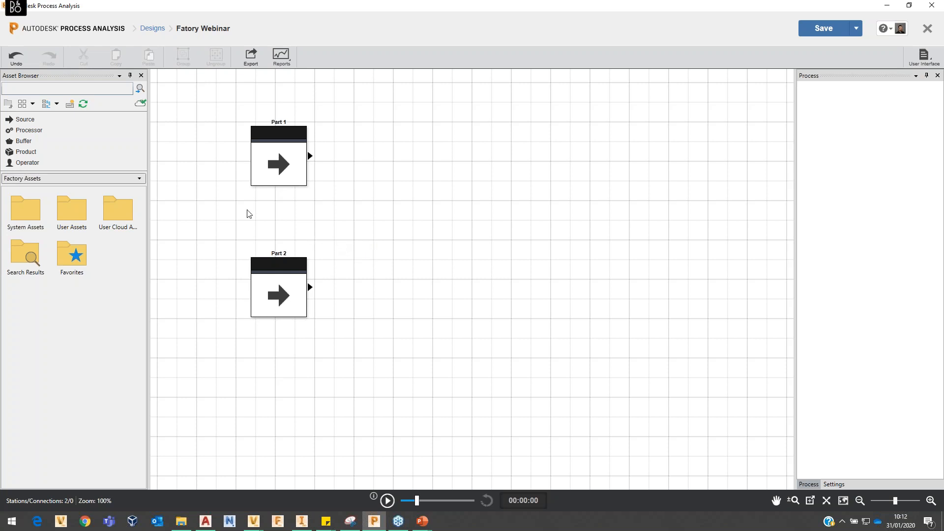
- Place two processors beside the sources, a buffer between them, and an end product after the second processor
left_click_drag(31, 132, 681, 224)
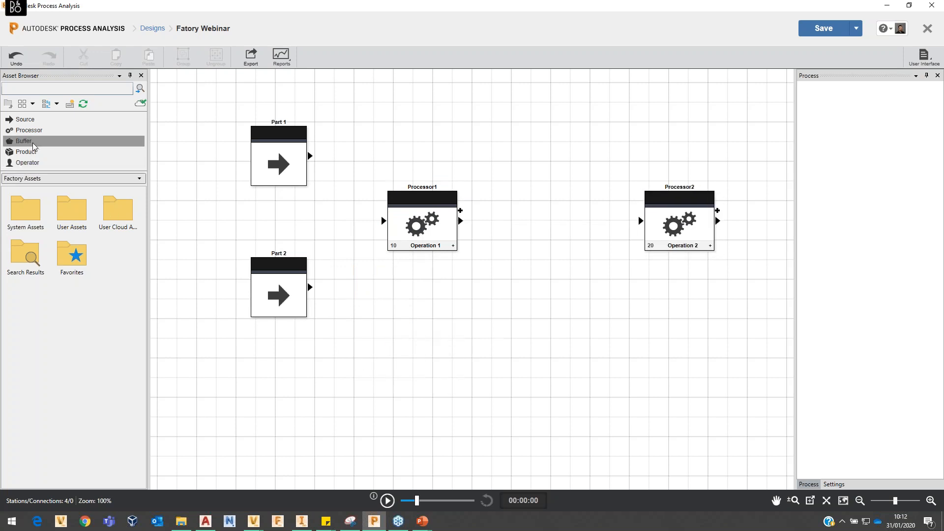
left_click_drag(34, 146, 547, 226)
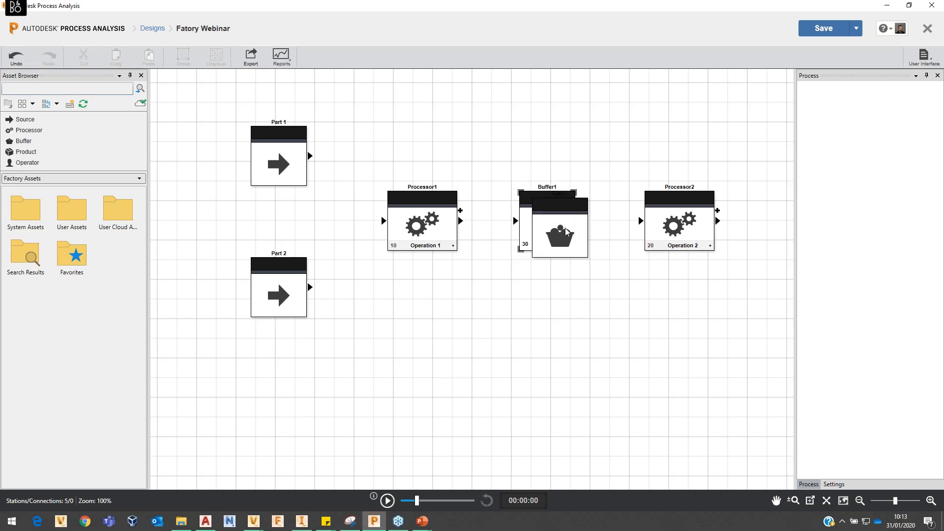
middle_click_drag(611, 300, 532, 313)
scroll(408, 311, "down", 1)
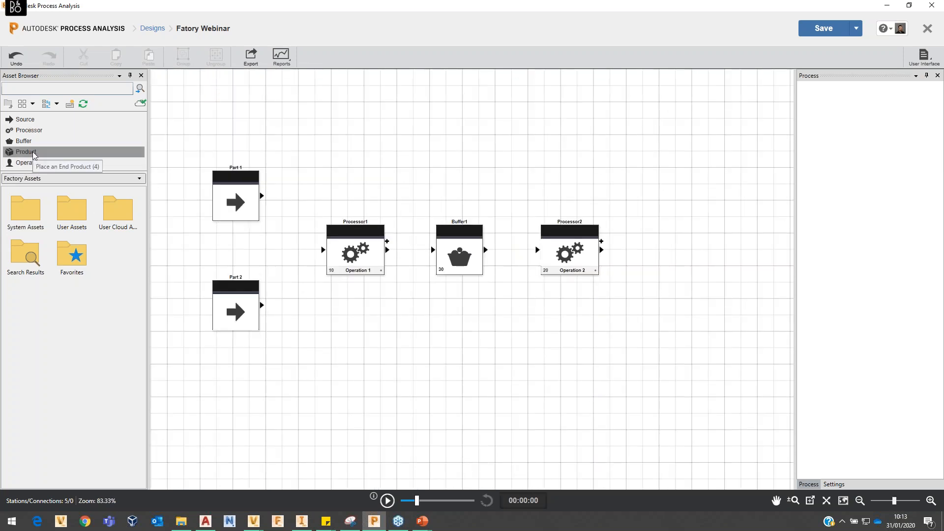
left_click_drag(33, 155, 692, 255)
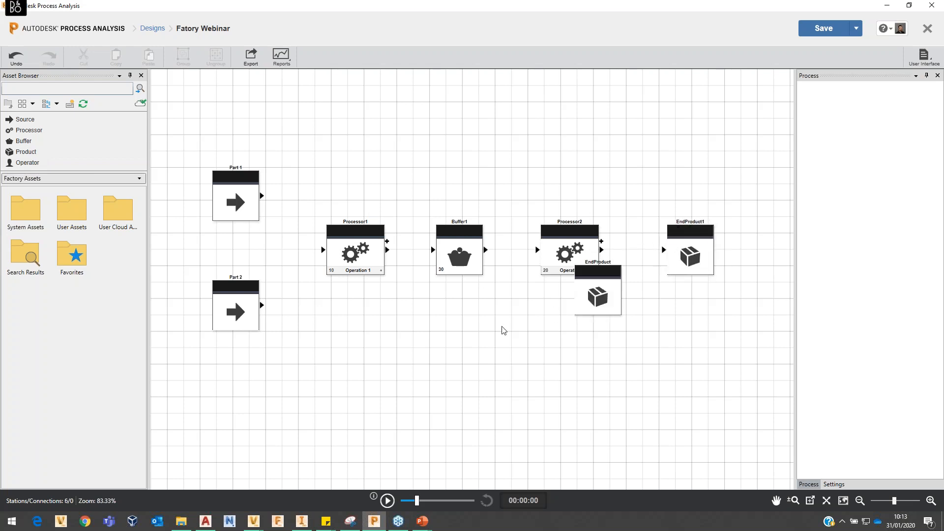
- Rename the first processor Welding, the buffer Store Rack, and the second processor Hot dip Galv
double_click(356, 222)
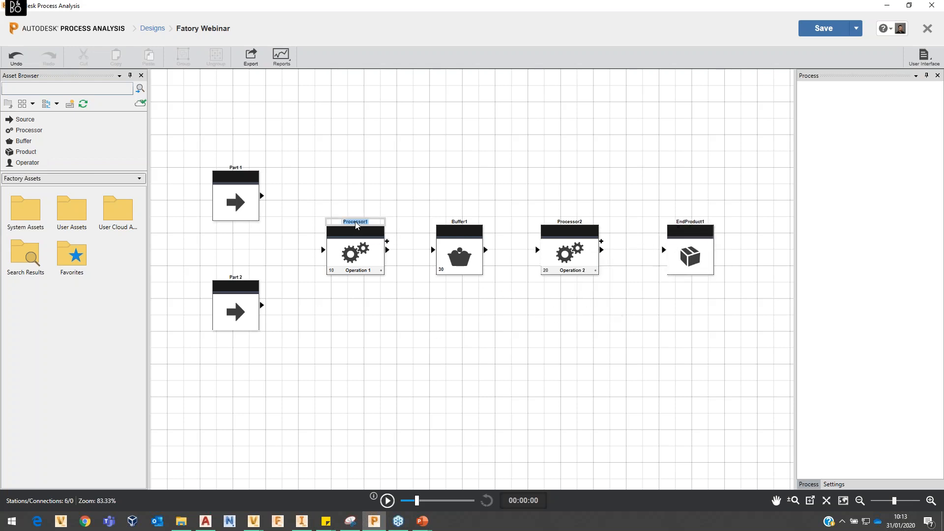
type("Welding")
left_click(444, 298)
left_click(452, 220)
type("Store Rack")
key("Return")
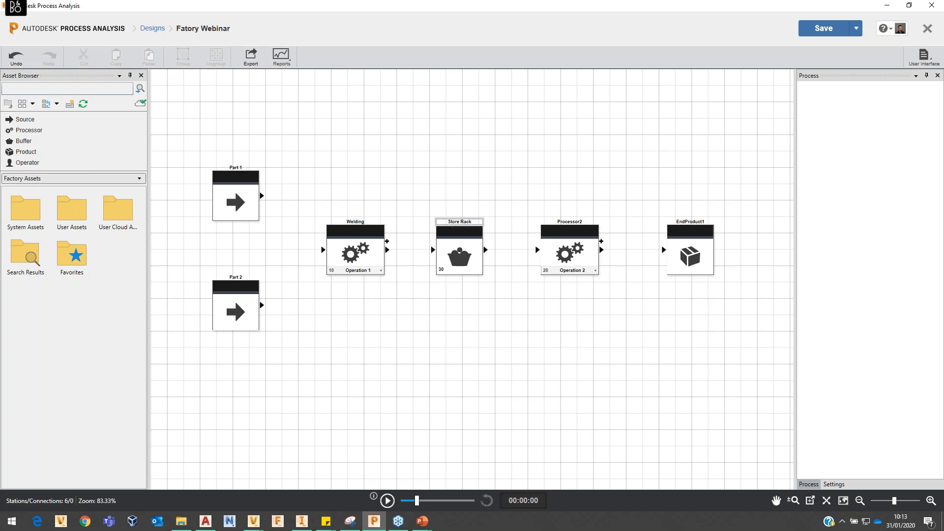
left_click(570, 221)
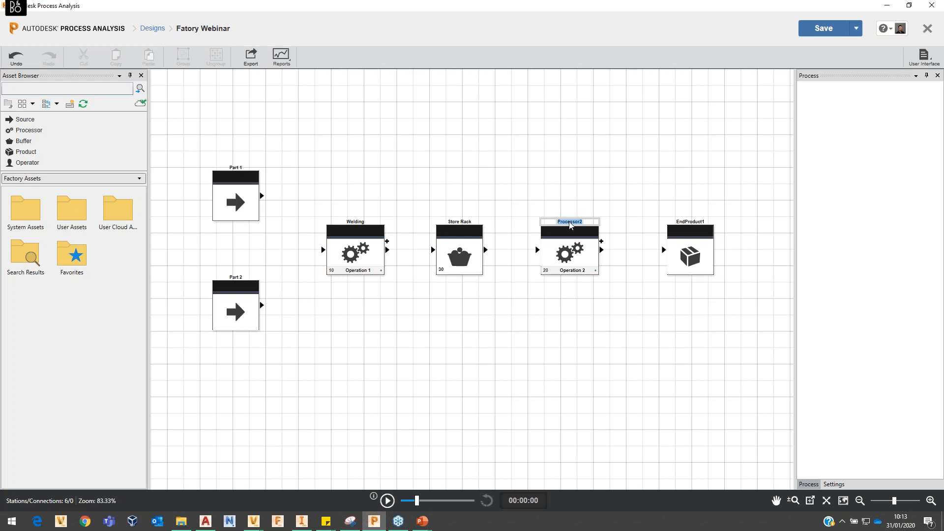
type("Hot dip Galv")
key("Return")
- Connect the Part 1 and Part 2 outputs to the Welding input and check the Part 1 source properties
left_click_drag(262, 195, 323, 252)
left_click_drag(262, 305, 323, 251)
left_click(235, 211)
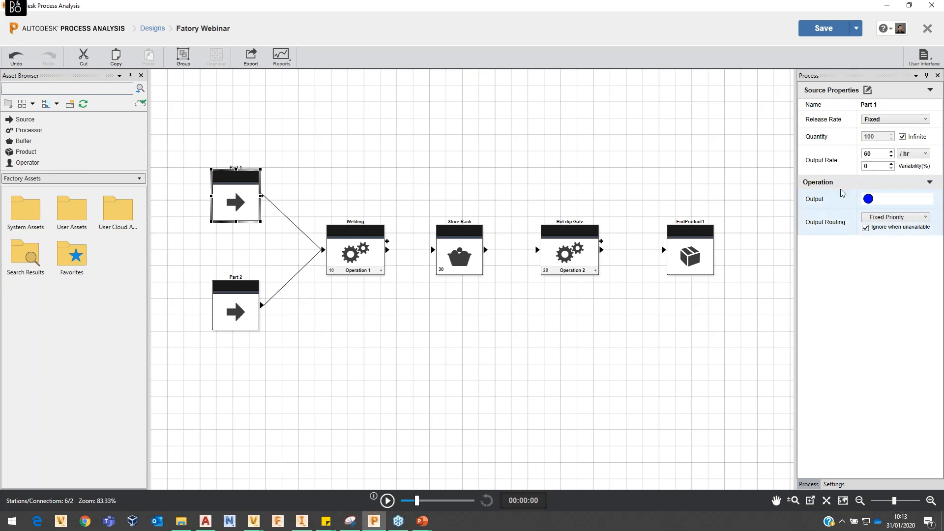
left_click(422, 347)
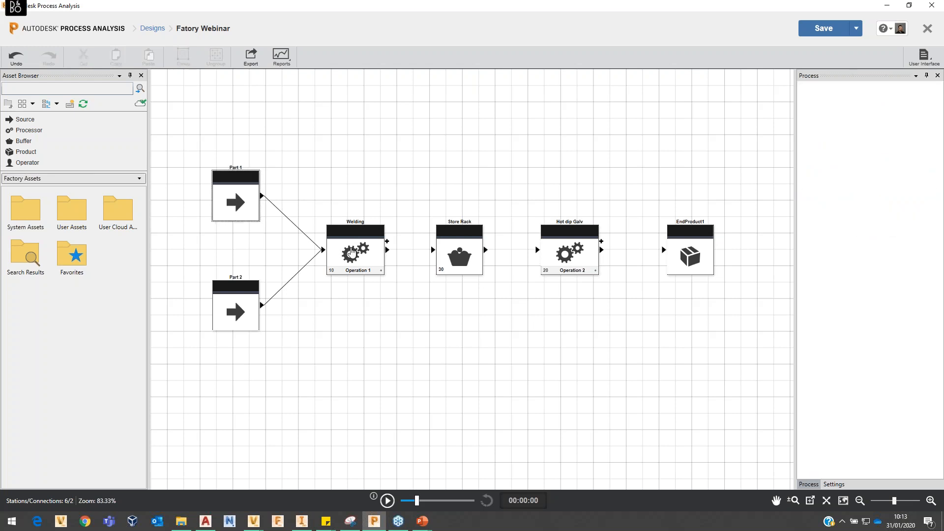
- Set the Welding processor to 5 min setup time, 15 min processing time and the Merge action type
left_click(359, 244)
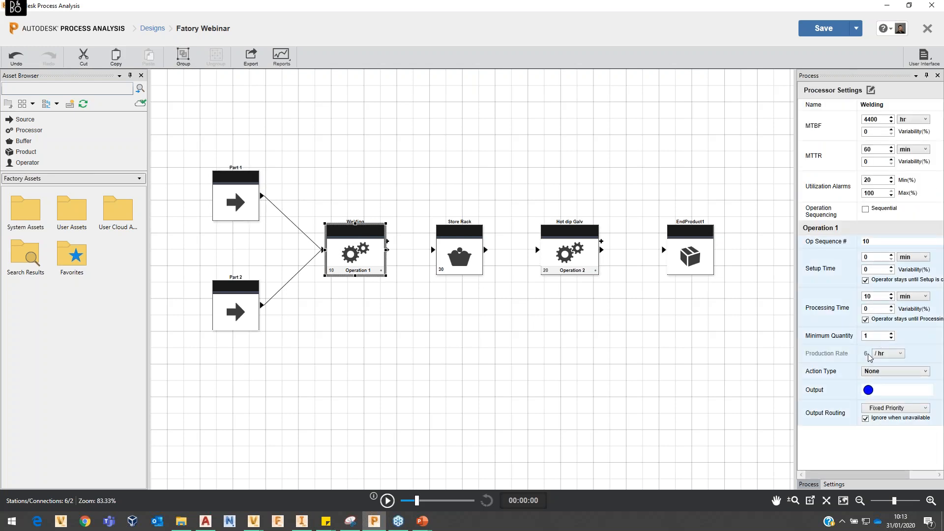
left_click(878, 259)
left_click(881, 300)
left_click(847, 451)
left_click(887, 371)
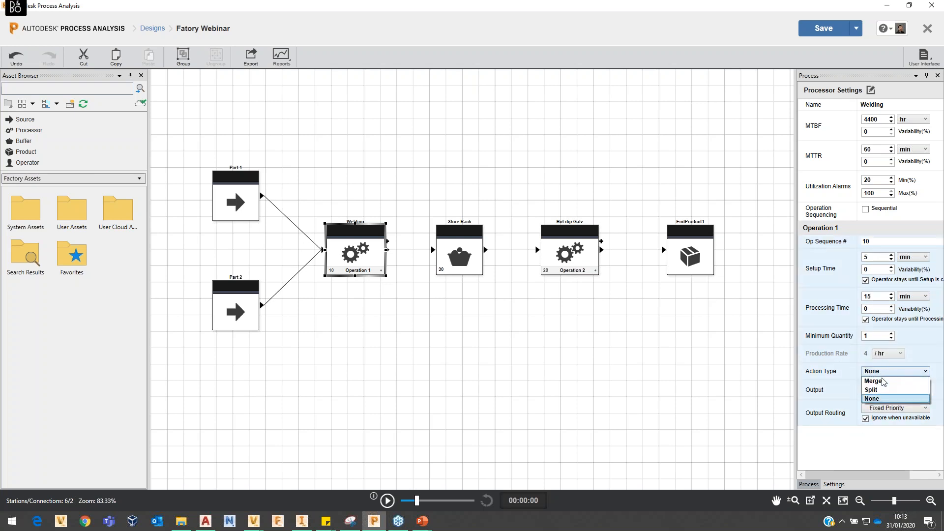
left_click(885, 379)
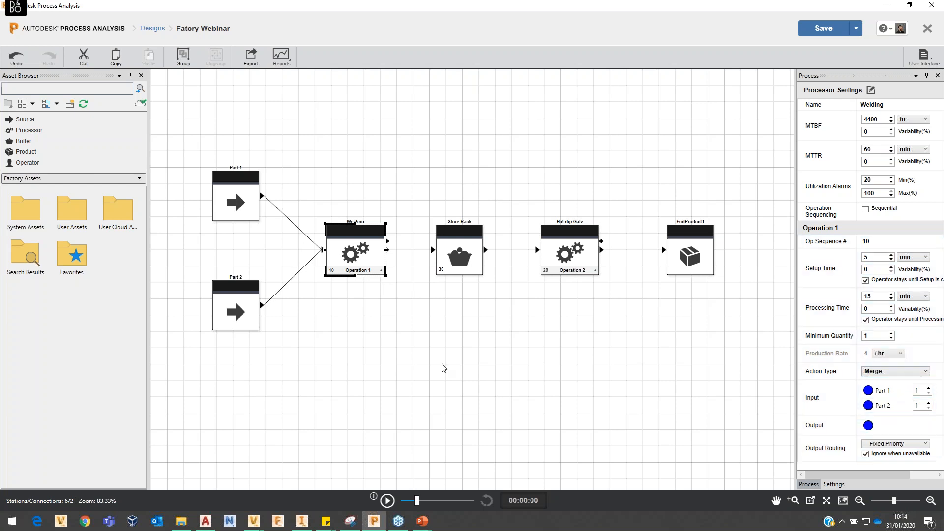
- Connect Welding to Store Rack, and Store Rack to Hot dip Galv
left_click(421, 353)
left_click_drag(387, 250, 433, 250)
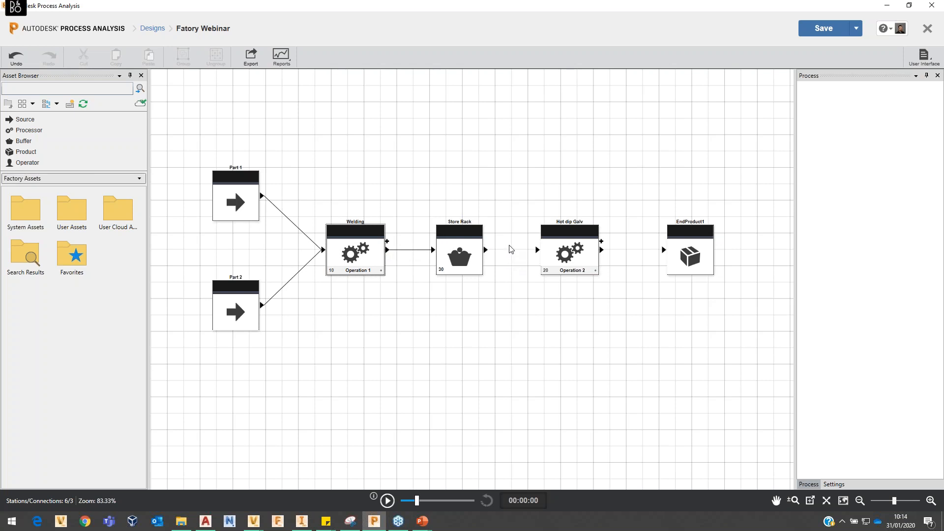
left_click_drag(485, 250, 537, 250)
- Set the Hot dip Galv processor to a minimum quantity of 5, 5 min setup time and 30 min processing time
left_click(555, 249)
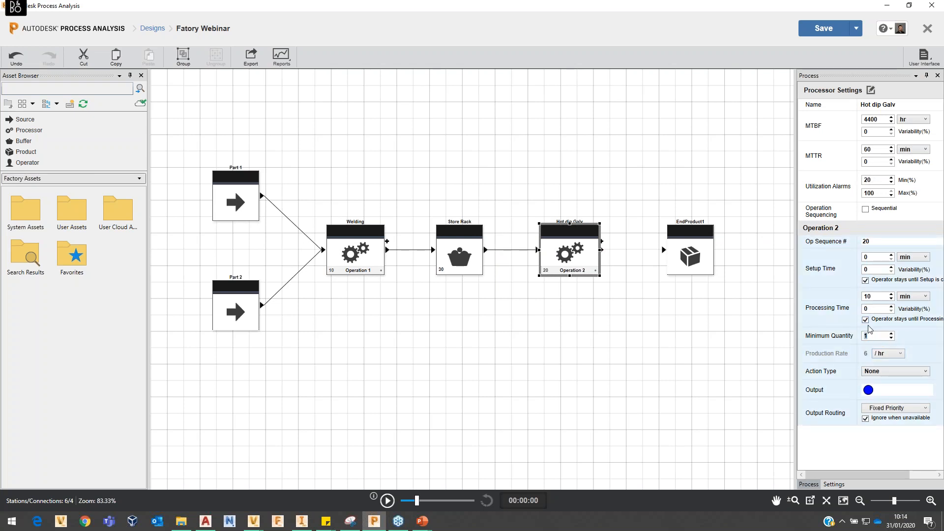
left_click(873, 338)
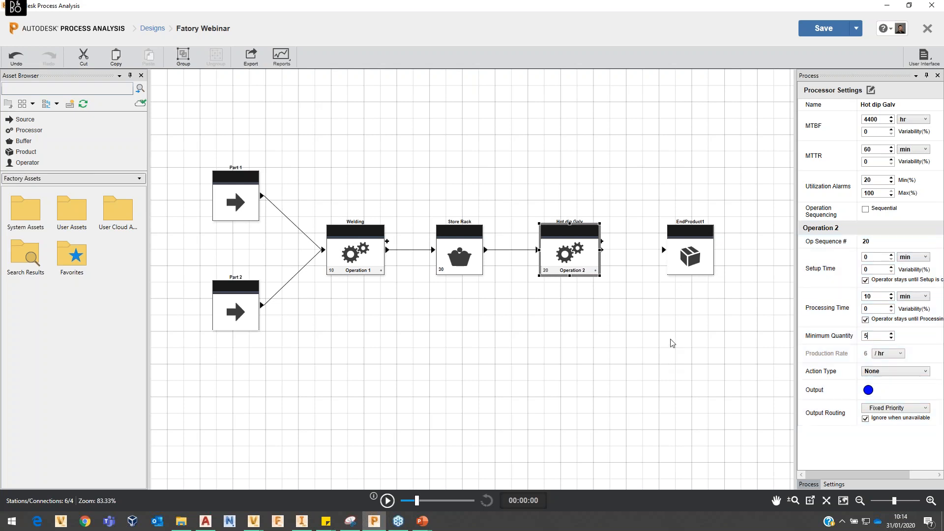
left_click(675, 339)
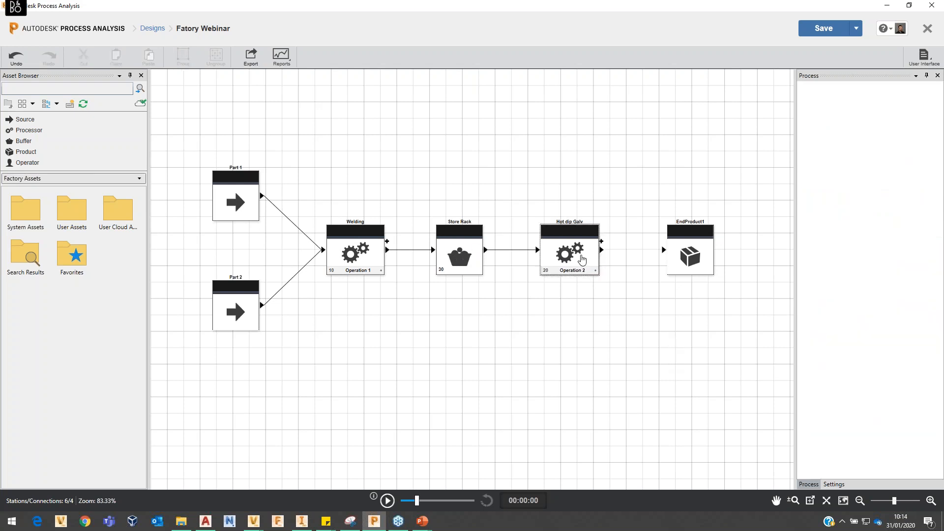
left_click(582, 260)
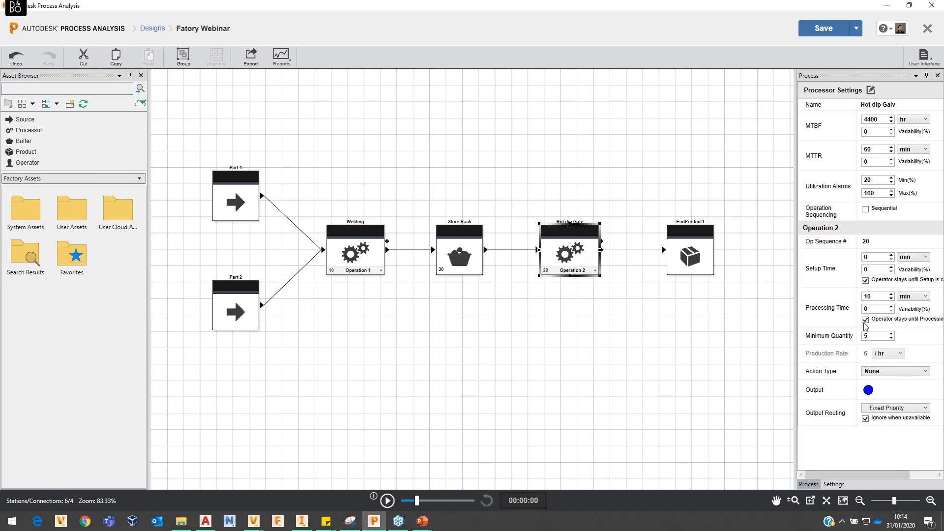
left_click(872, 262)
double_click(878, 299)
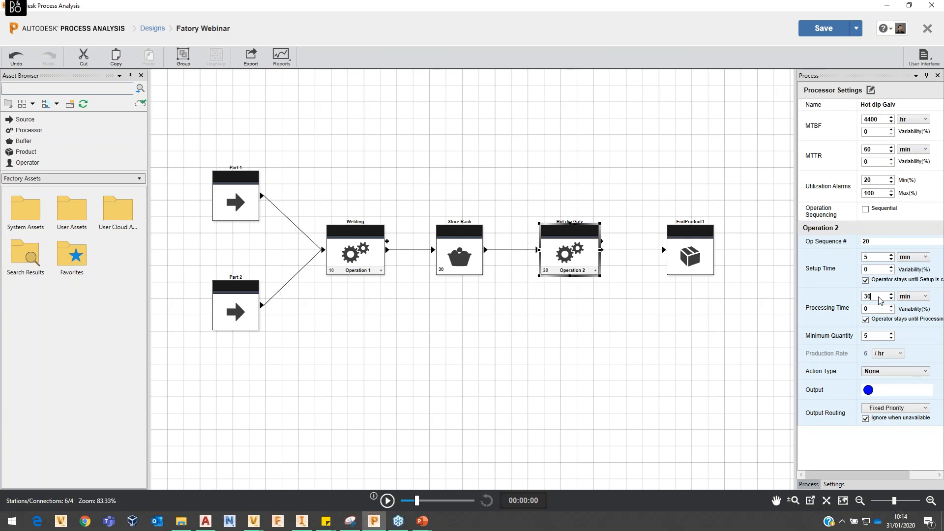
left_click(609, 360)
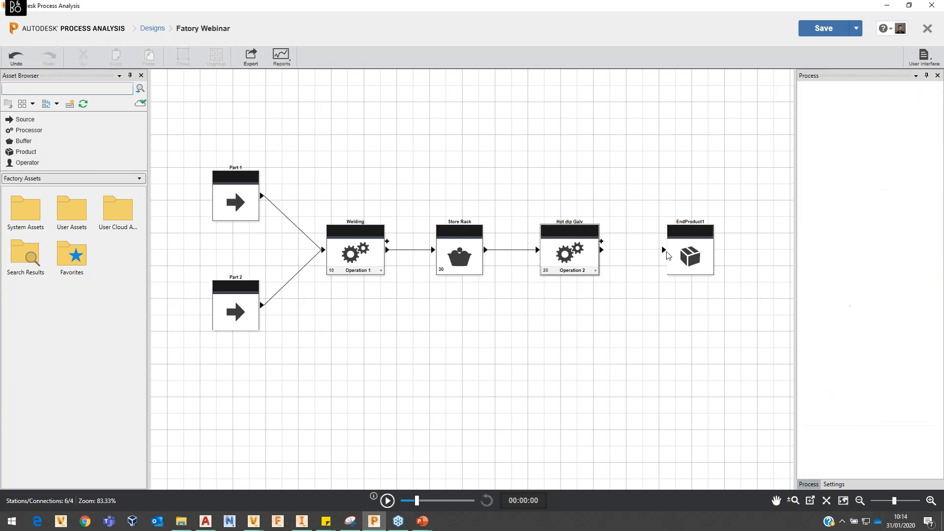
- Connect Hot dip Galv to the end product and check the end product's target quantity and production rate unit
left_click_drag(602, 249, 661, 254)
left_click(685, 244)
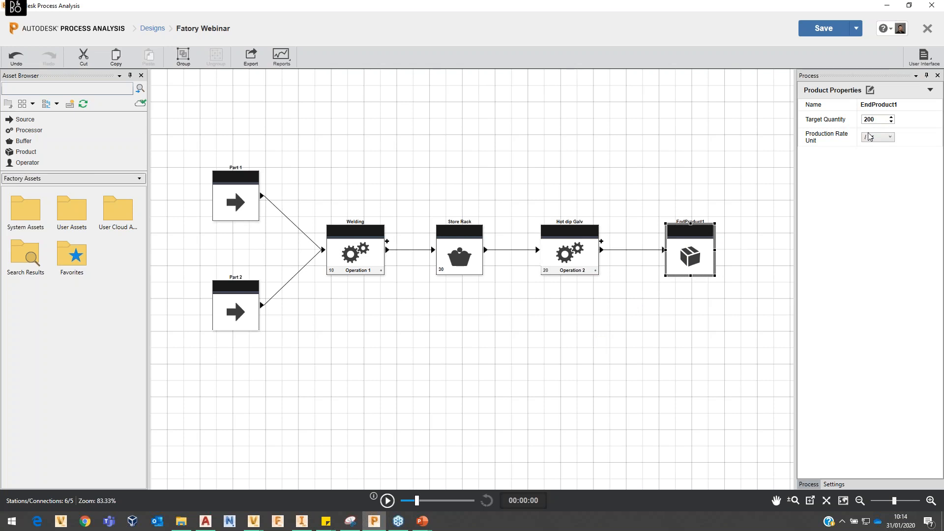
left_click(536, 350)
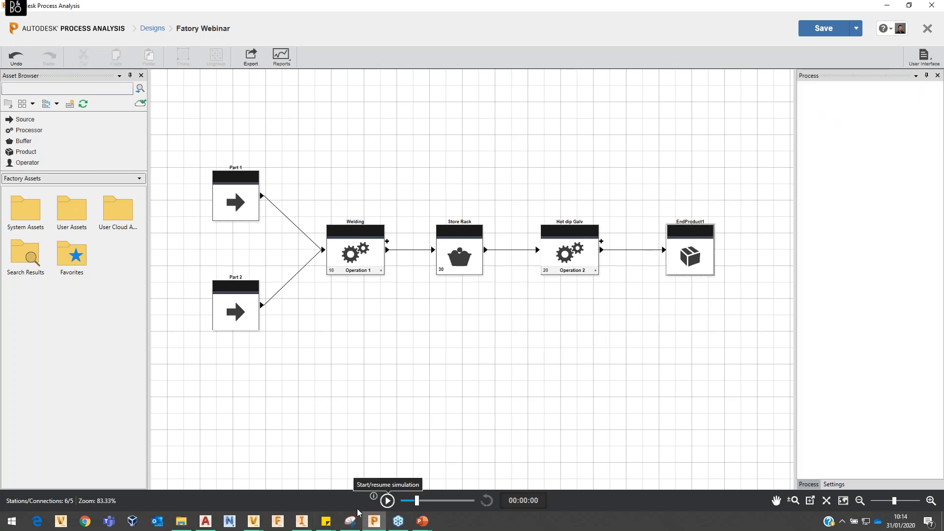
- Run the process simulation and increase its playback speed until the run completes
left_click(391, 503)
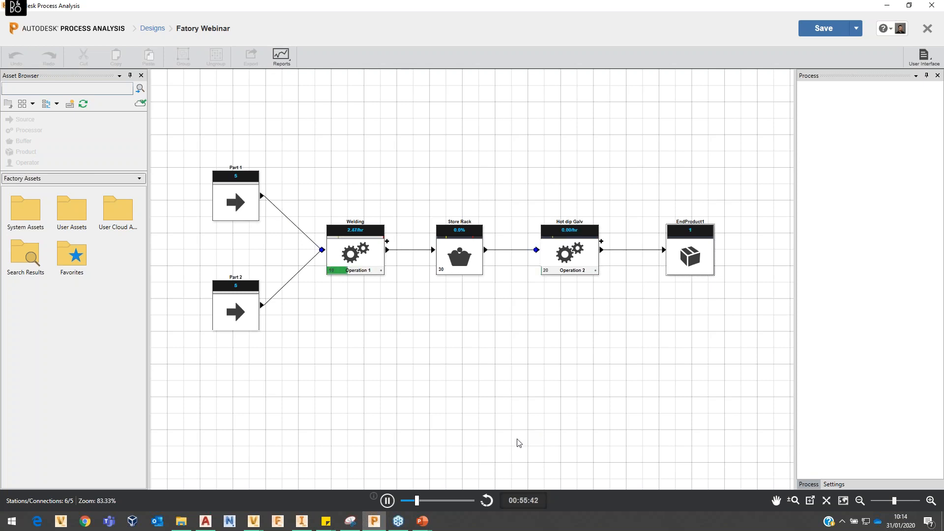
left_click_drag(418, 501, 432, 501)
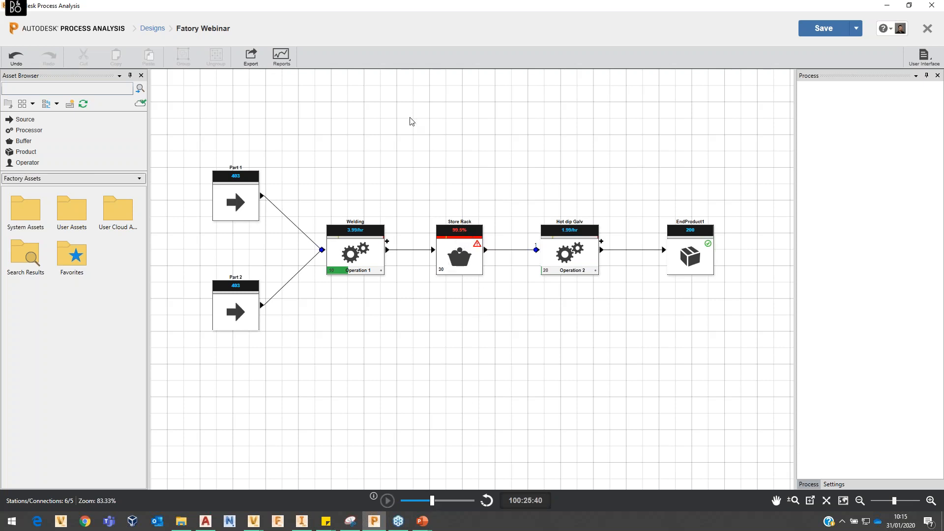
- Generate the Line Efficiency Summary Report, review its efficiency and utilization charts, and return to Process Analysis
left_click(283, 62)
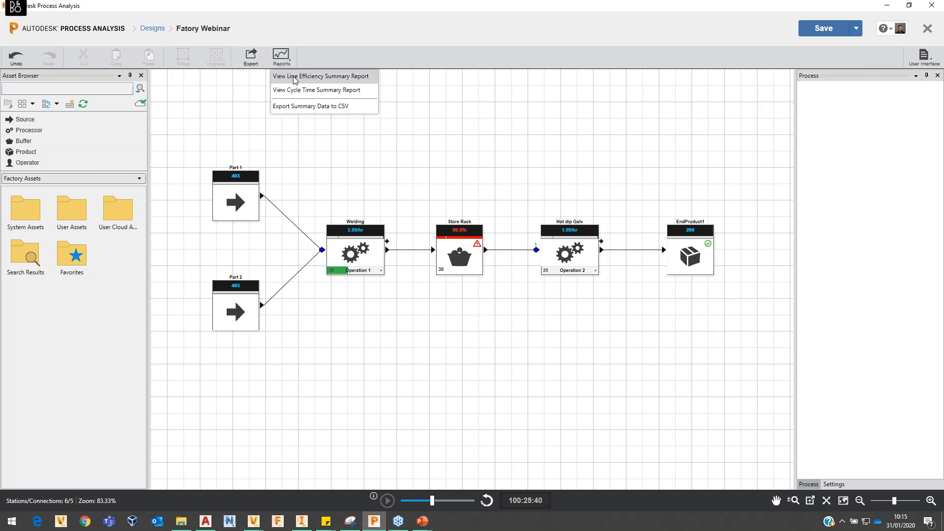
left_click(295, 78)
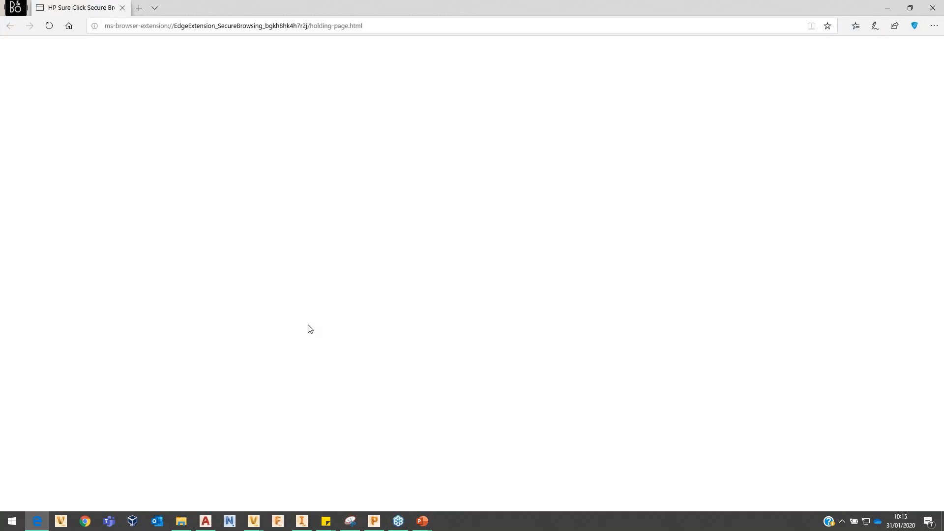
scroll(265, 320, "down", 3)
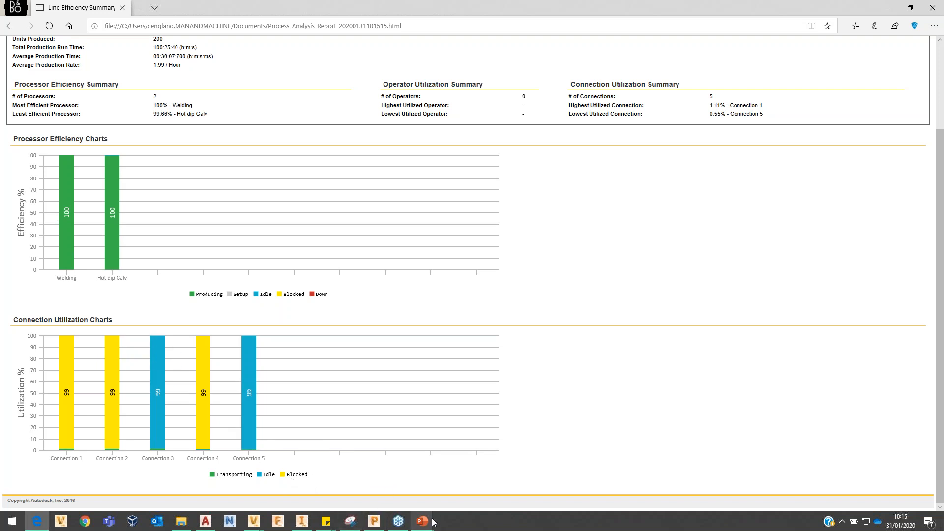
left_click(374, 521)
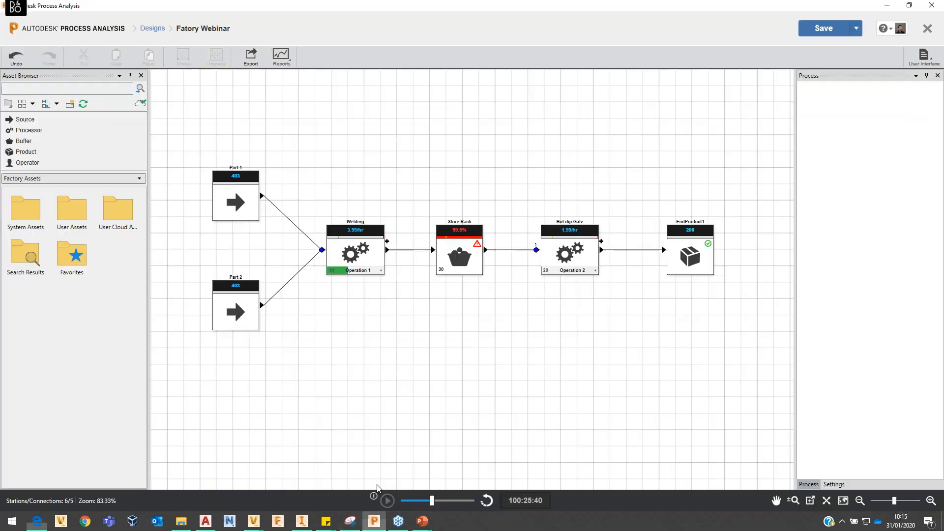
- Generate the Cycle Time Summary Report, compare the processor cycle times, and return to Process Analysis
left_click(288, 63)
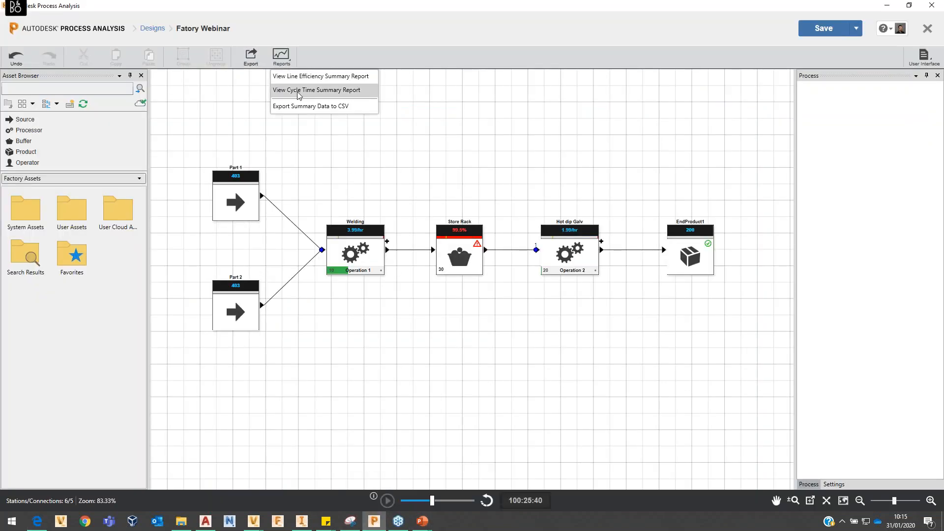
left_click(315, 90)
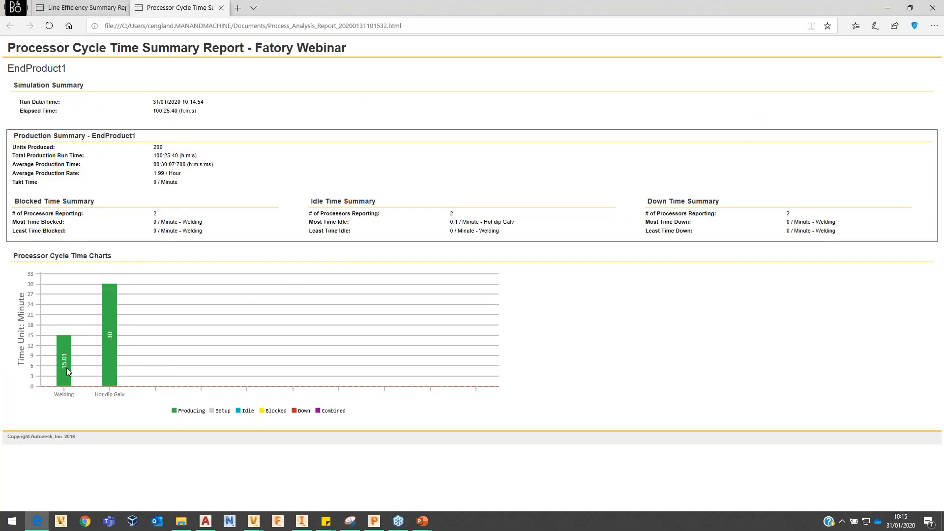
mouse_move(95, 315)
left_click(889, 11)
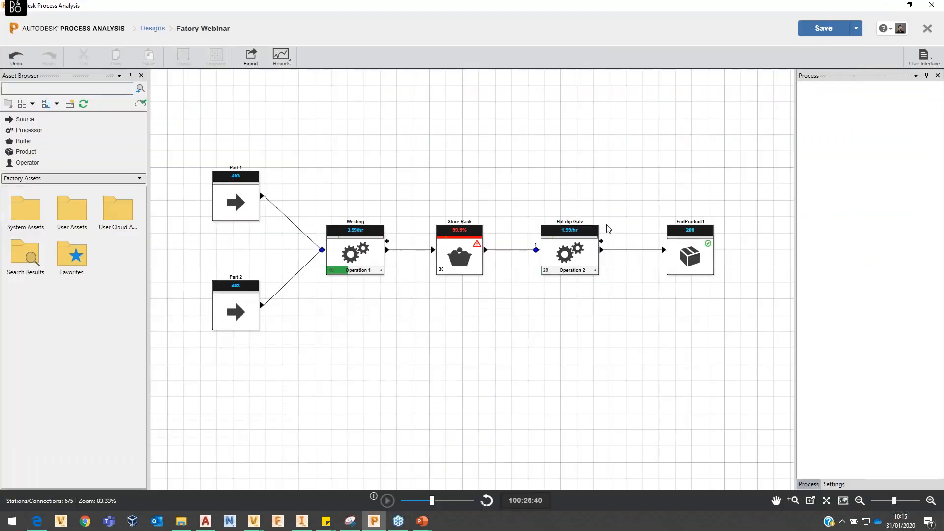
- Duplicate the Hot dip Galv processor and place the copy directly above the original
left_click(555, 234)
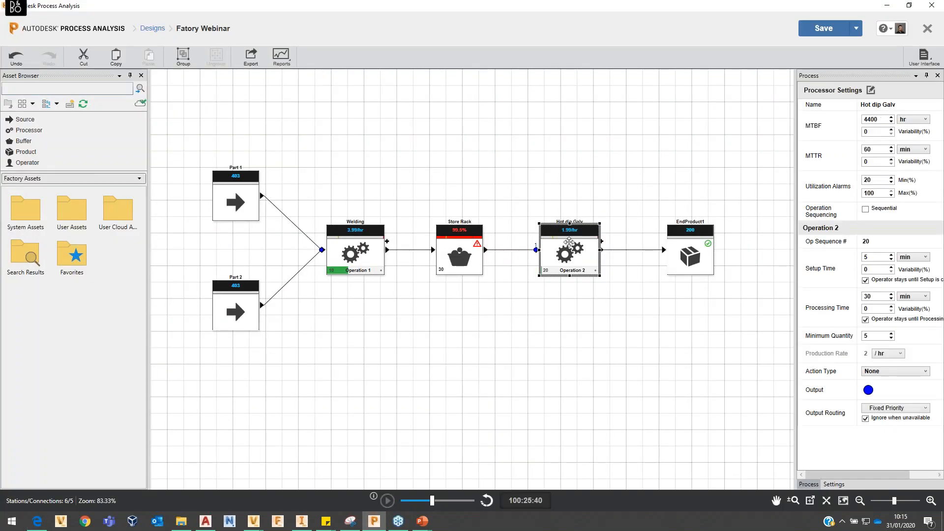
right_click(569, 243)
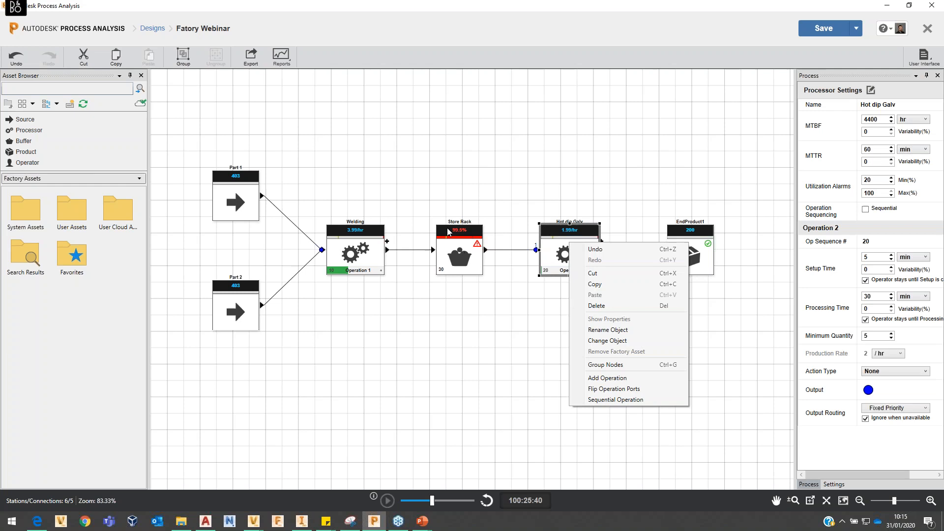
left_click(612, 285)
right_click(567, 168)
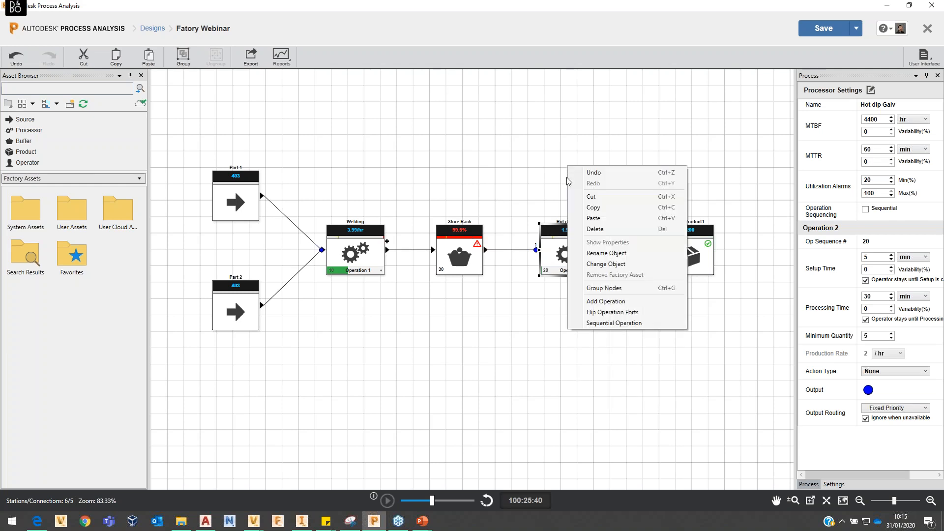
left_click(602, 219)
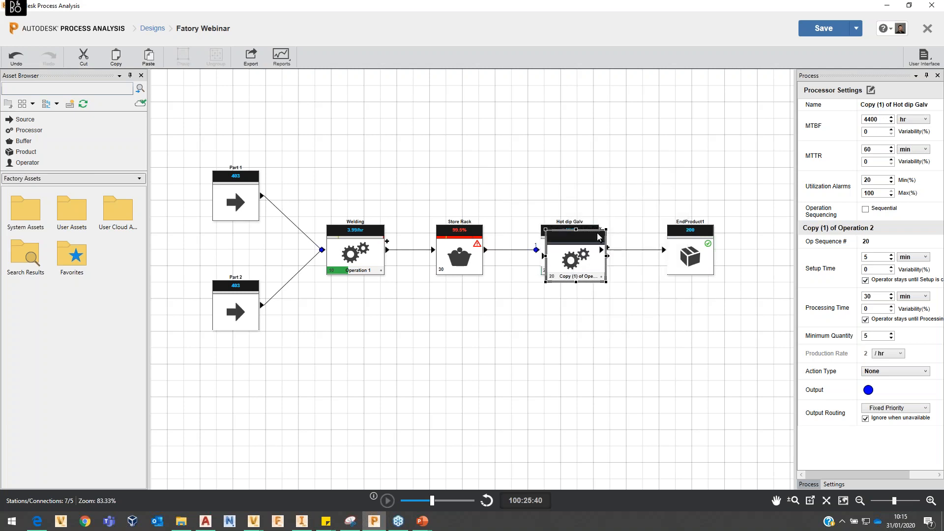
left_click_drag(597, 276, 596, 279)
left_click(593, 277)
left_click(598, 261)
left_click_drag(603, 265, 596, 183)
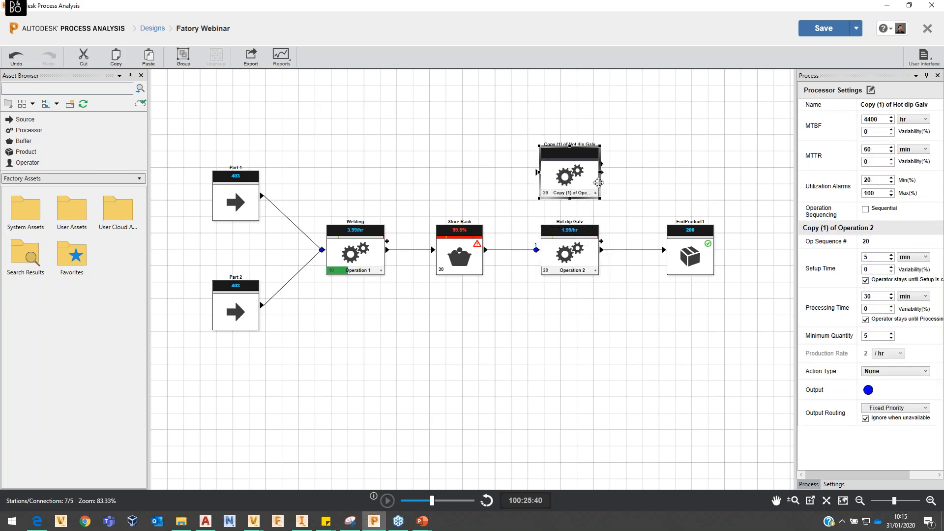
- Connect Store Rack to the copied Hot dip Galv processor and the copy's output to EndProduct1
left_click_drag(486, 251, 538, 173)
left_click_drag(605, 176, 664, 250)
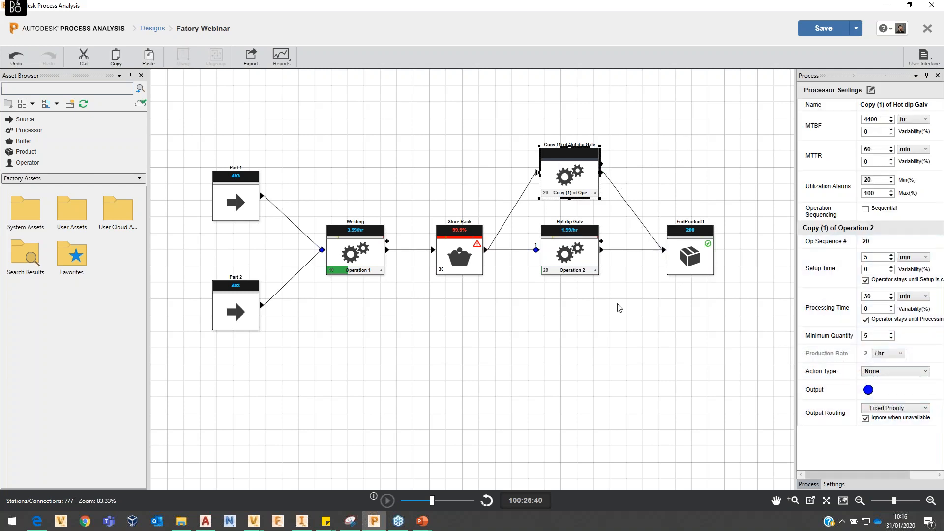
left_click(633, 328)
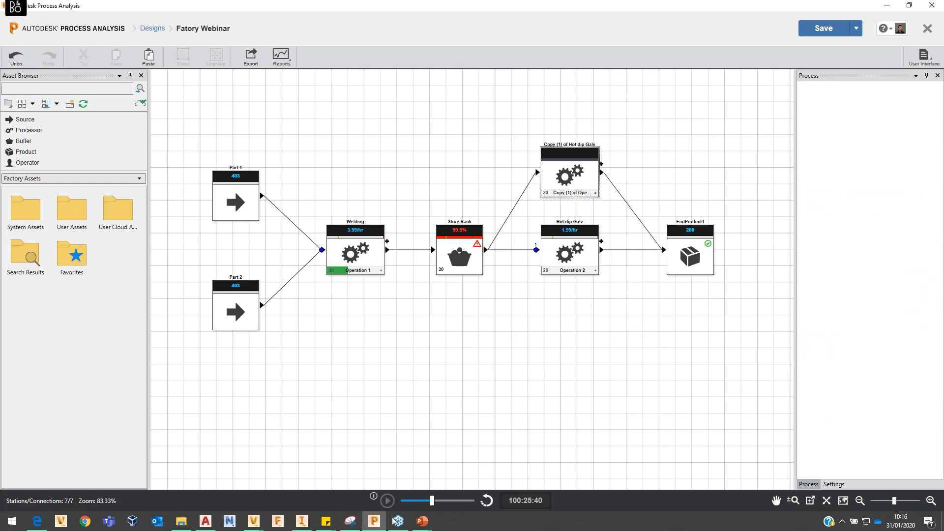
- Reset and rerun the simulation, and review the processor times in a new Cycle Time Summary Report
left_click(486, 500)
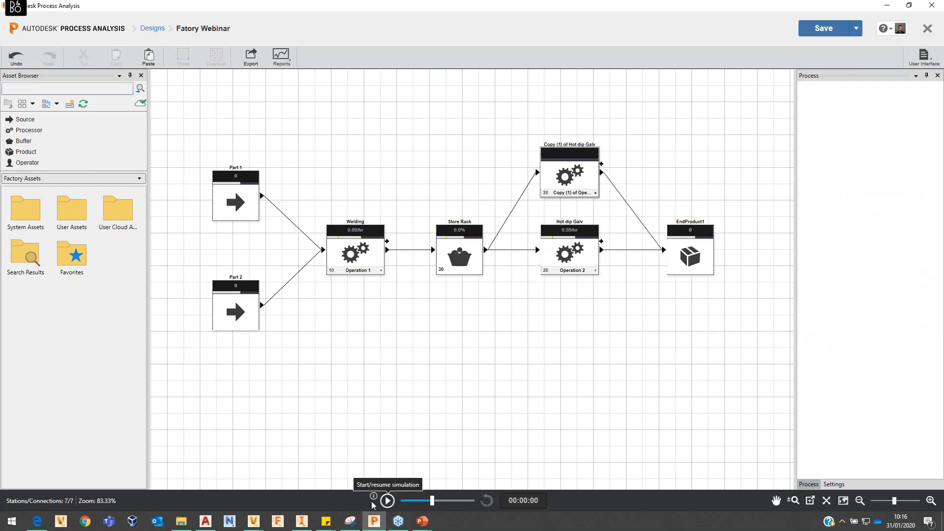
left_click(387, 500)
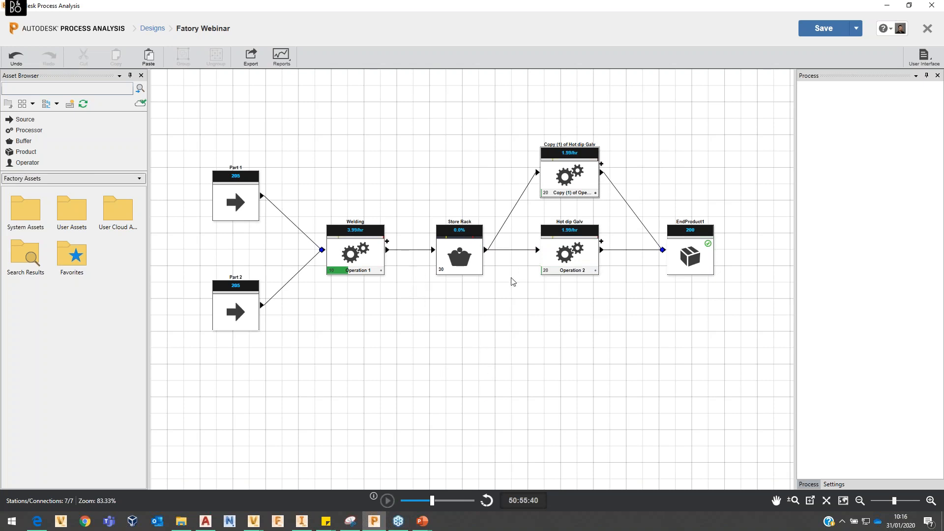
left_click(281, 56)
left_click(300, 90)
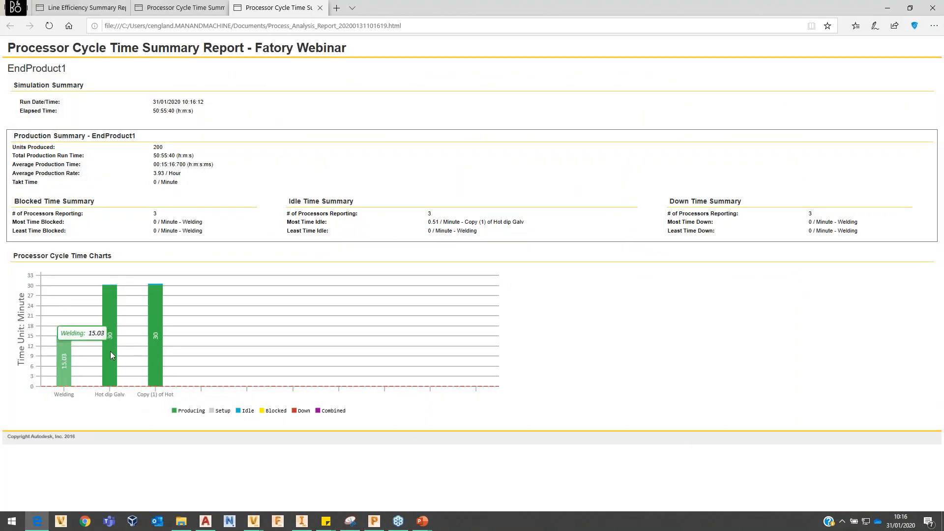
left_click(887, 8)
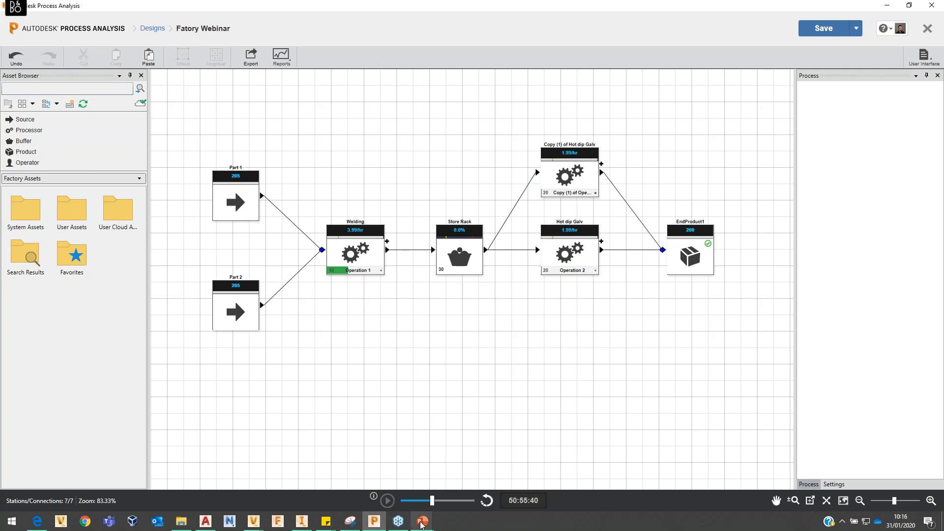
- Switch to the PowerPoint slide show and advance through the Vault with Factory Configuration slide to the following See it Live slide
mouse_move(422, 525)
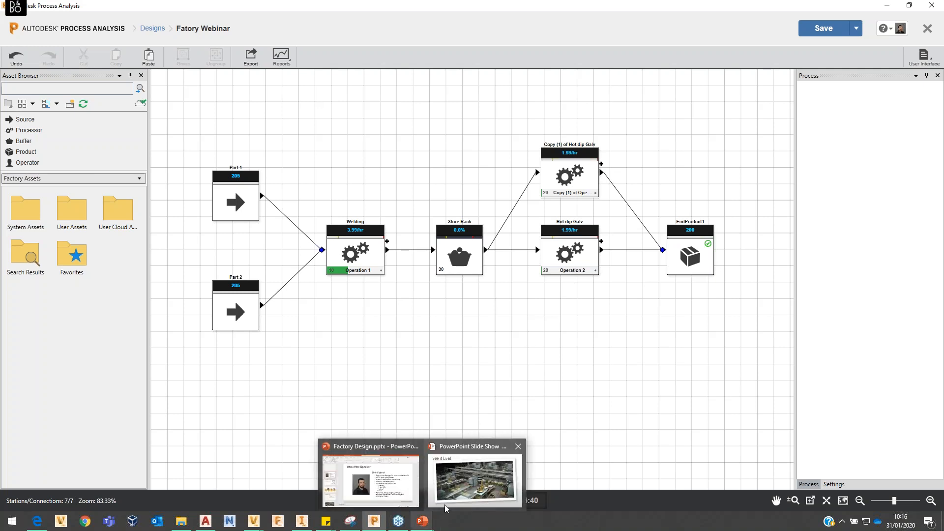
left_click(445, 504)
left_click(451, 495)
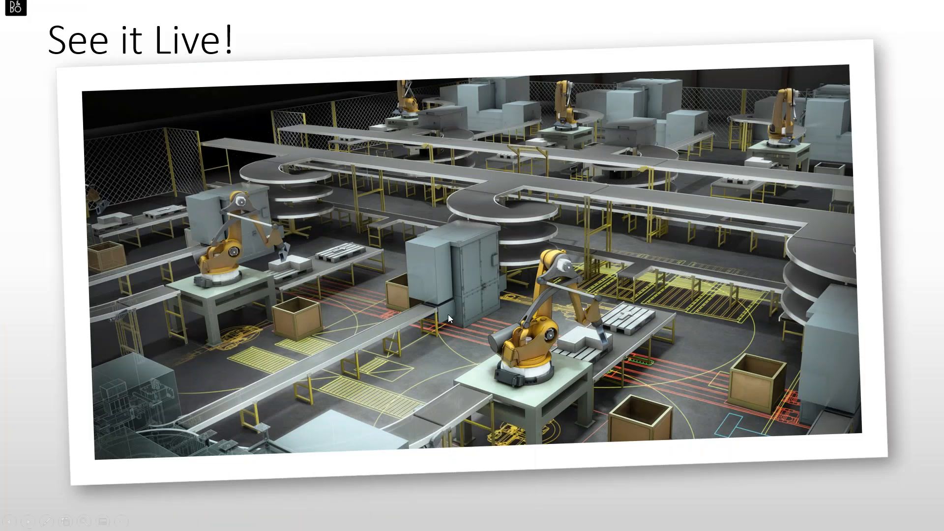
left_click(448, 319)
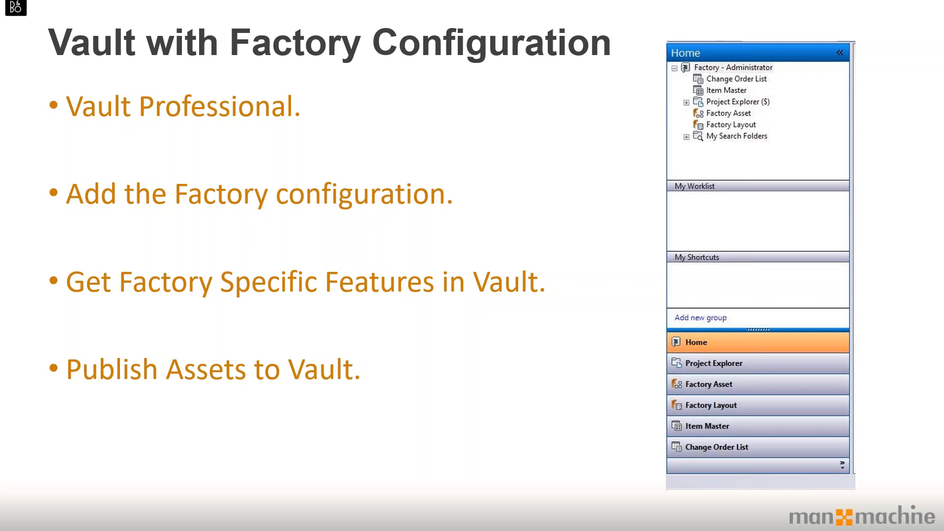
key("Right")
- Switch to Autodesk Vault Professional 2020 and close its Copy Design window
key("super")
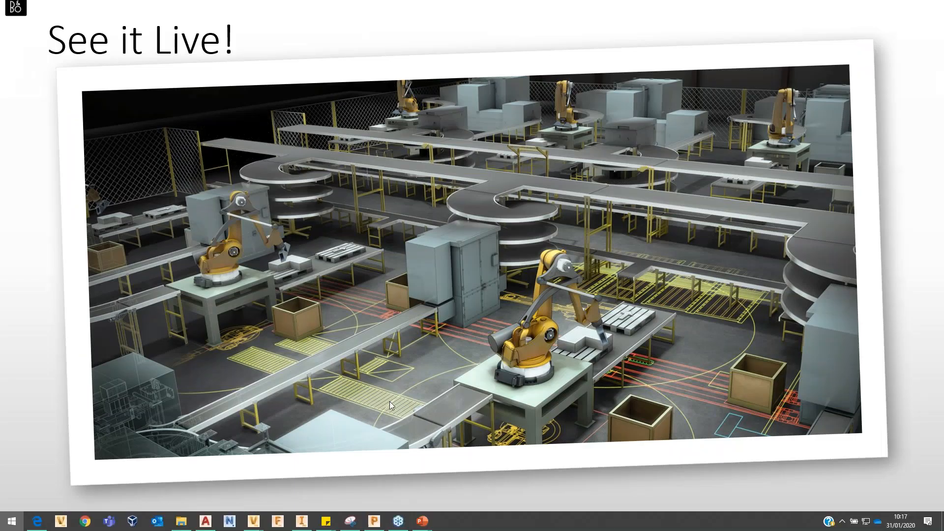
mouse_move(254, 525)
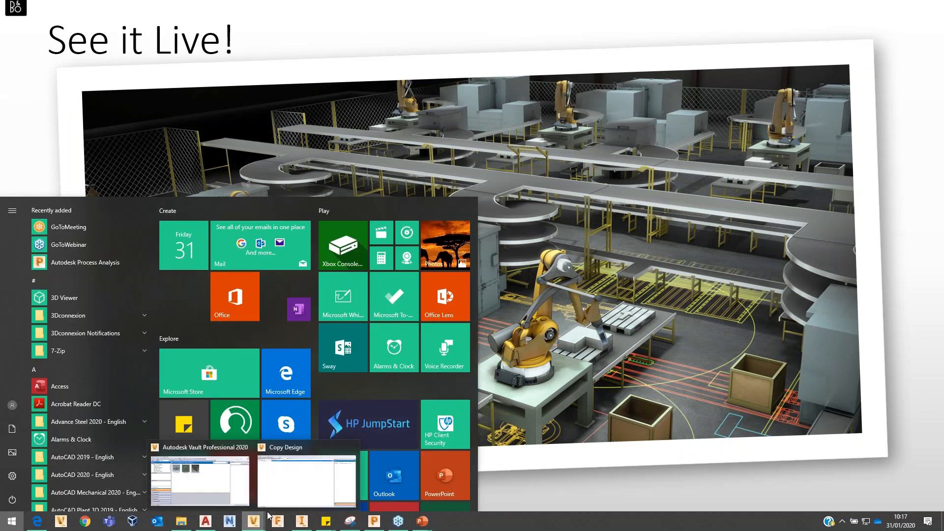
mouse_move(265, 487)
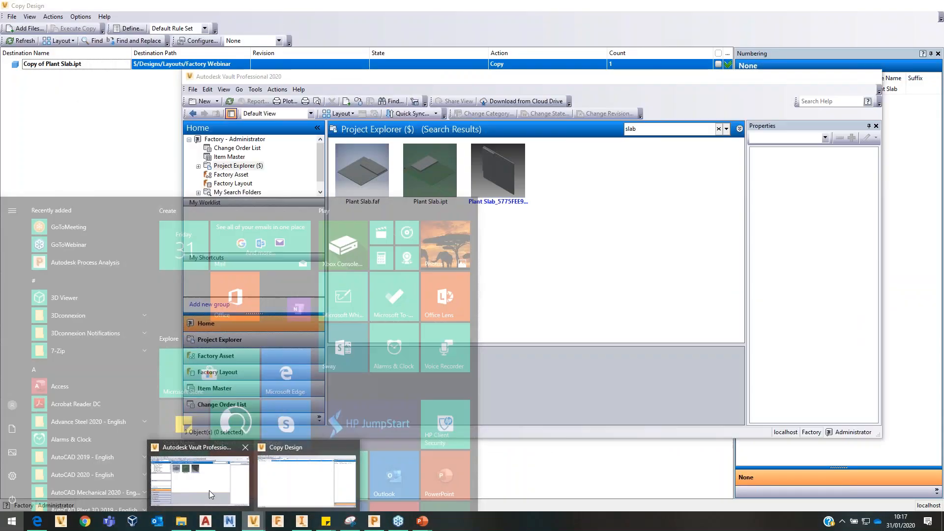
left_click(205, 490)
left_click(251, 525)
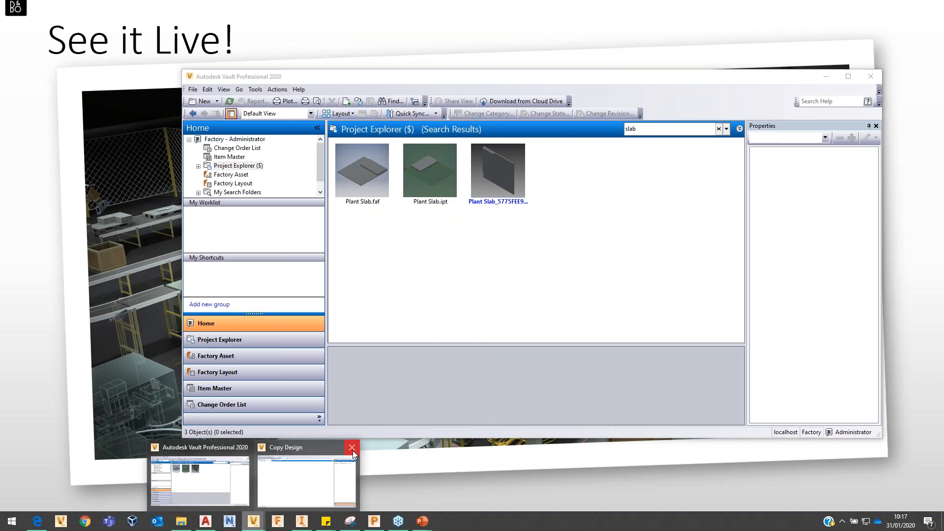
left_click(354, 448)
- Open the Factory Asset list in Vault and maximize the window
left_click(219, 140)
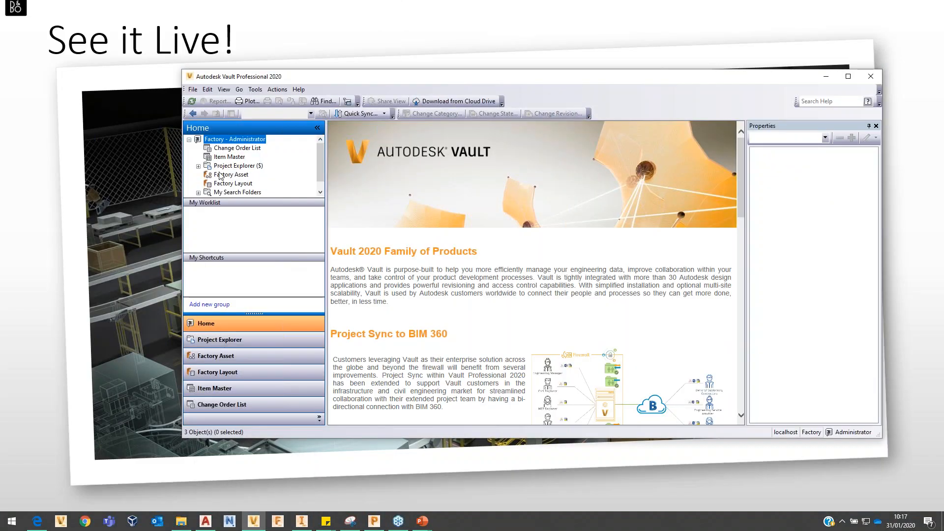
left_click(222, 176)
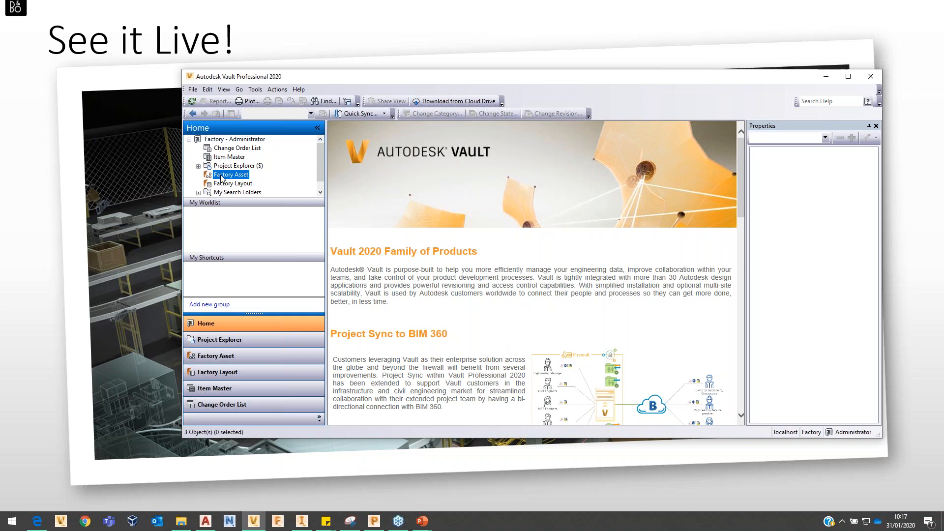
left_click(848, 76)
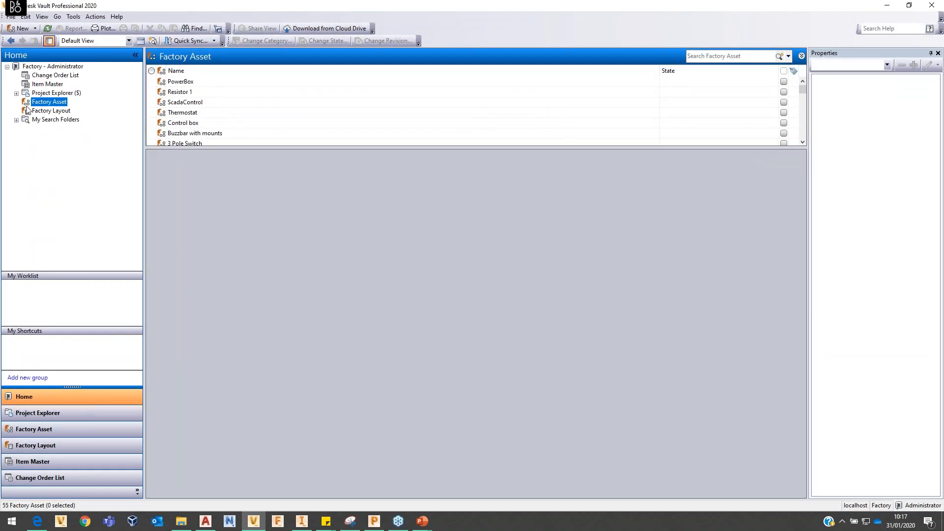
- Browse the factory assets and examine where Straight Circular Duct and Blower Room are used through their Factory Asset Info
scroll(219, 86, "down", 5)
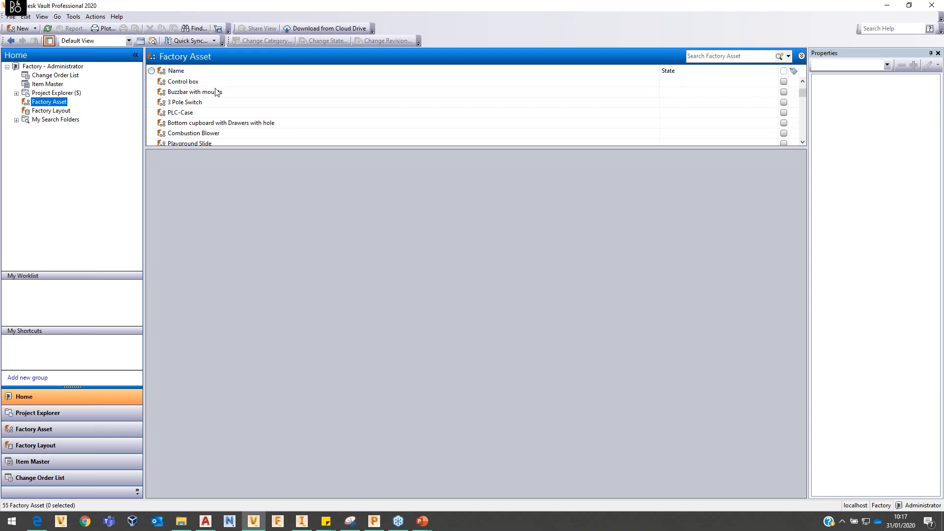
scroll(217, 93, "down", 4)
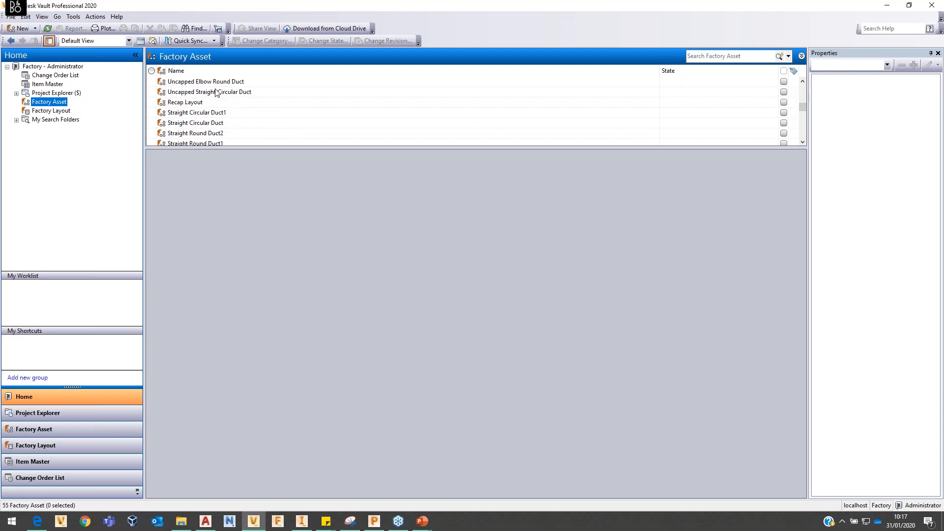
left_click(212, 92)
left_click(195, 157)
left_click(225, 157)
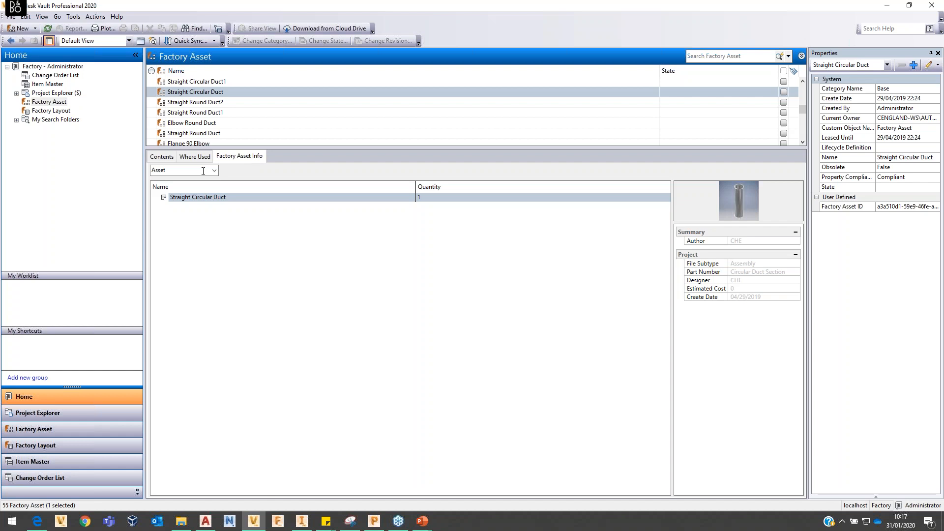
scroll(236, 125, "down", 3)
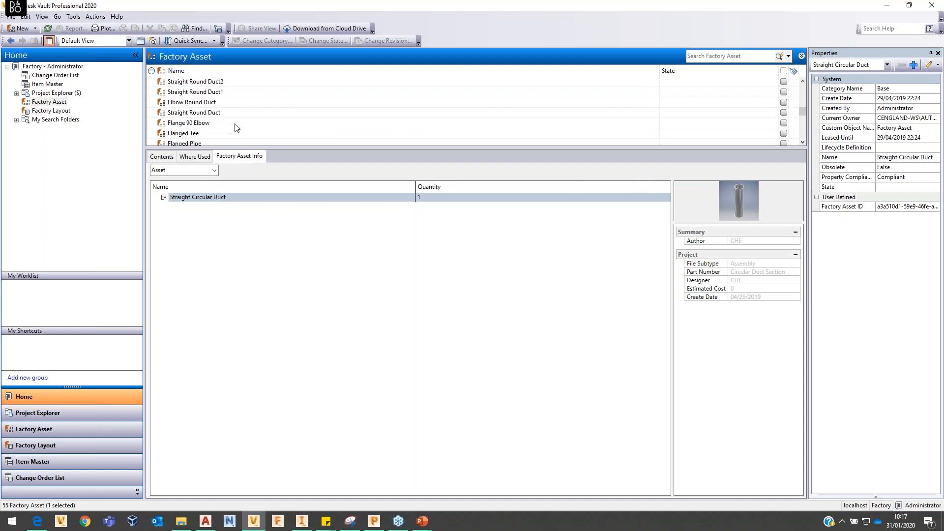
left_click(190, 123)
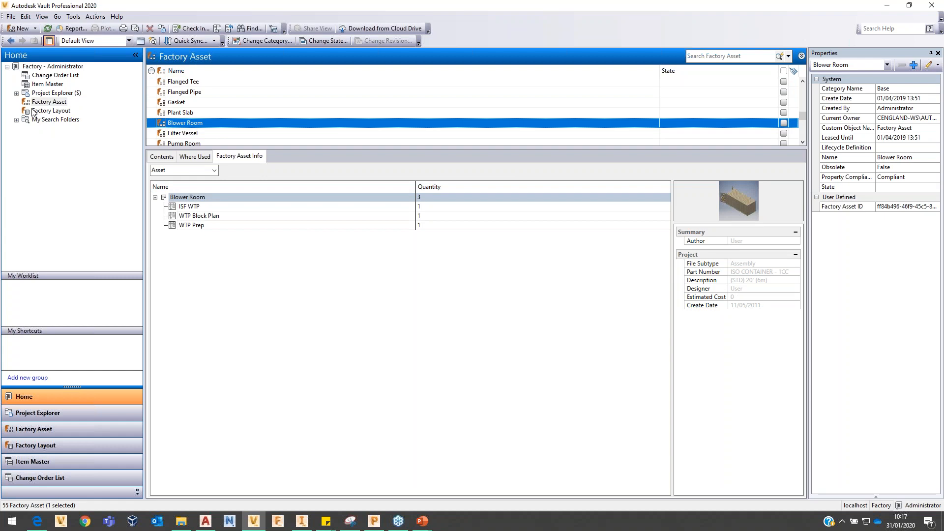
- Open the Factory Layout list and enlarge its pane to show all layouts
left_click(50, 111)
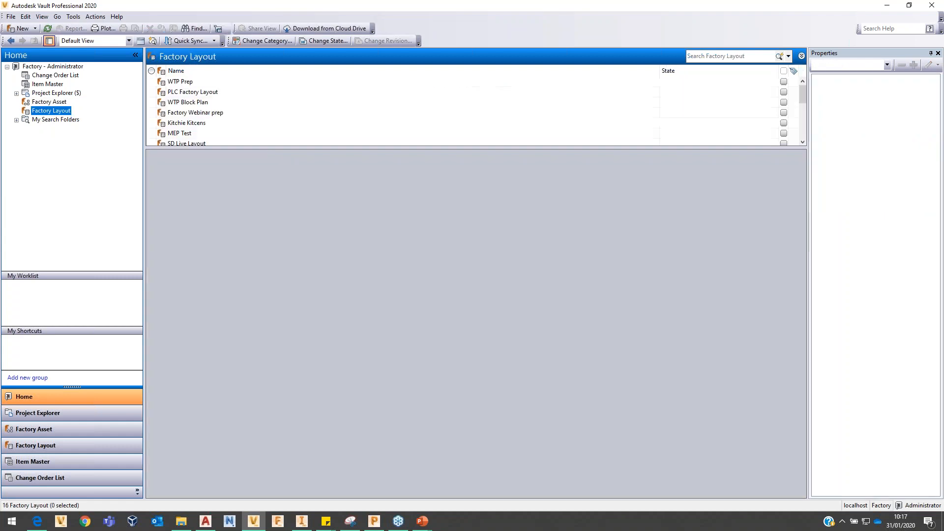
left_click_drag(265, 147, 266, 252)
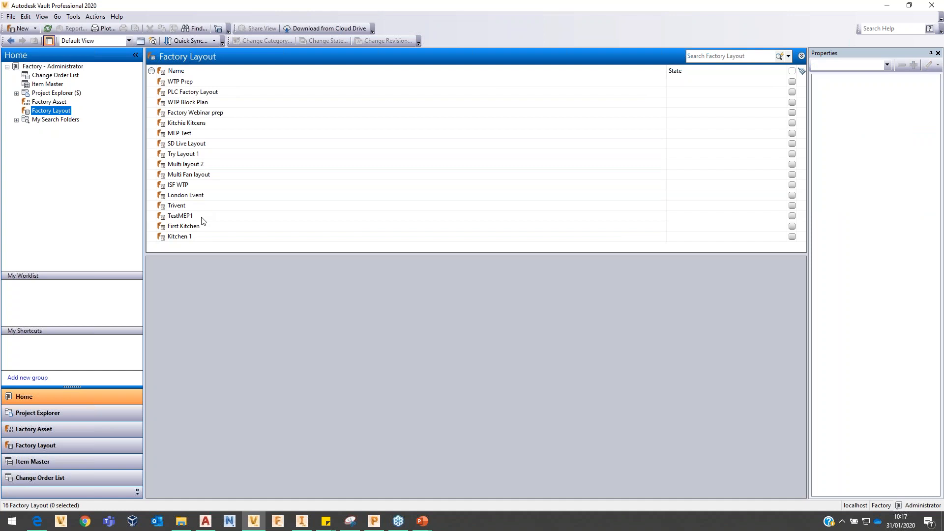
- Browse the Project Explorer from Factory Assets into Designs and Layouts, return to Designs, and minimize Vault
left_click(16, 93)
left_click(26, 95)
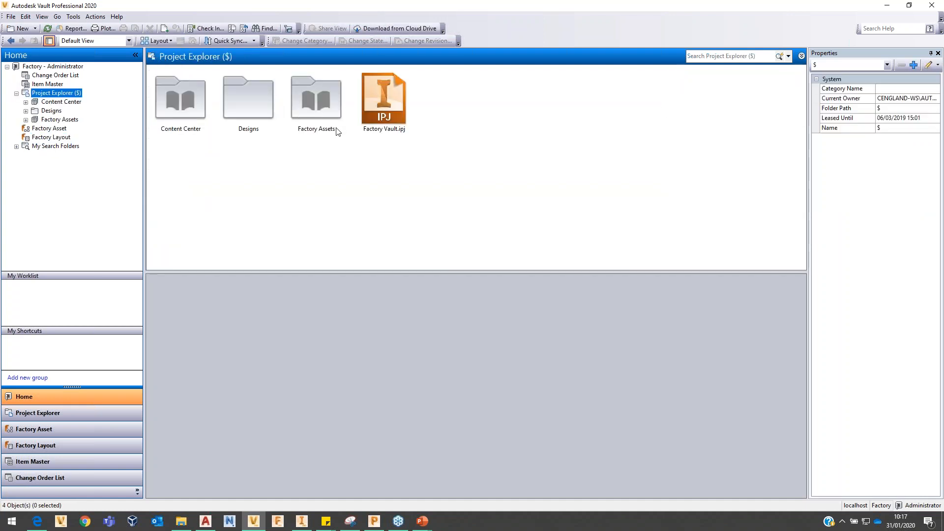
left_click(317, 95)
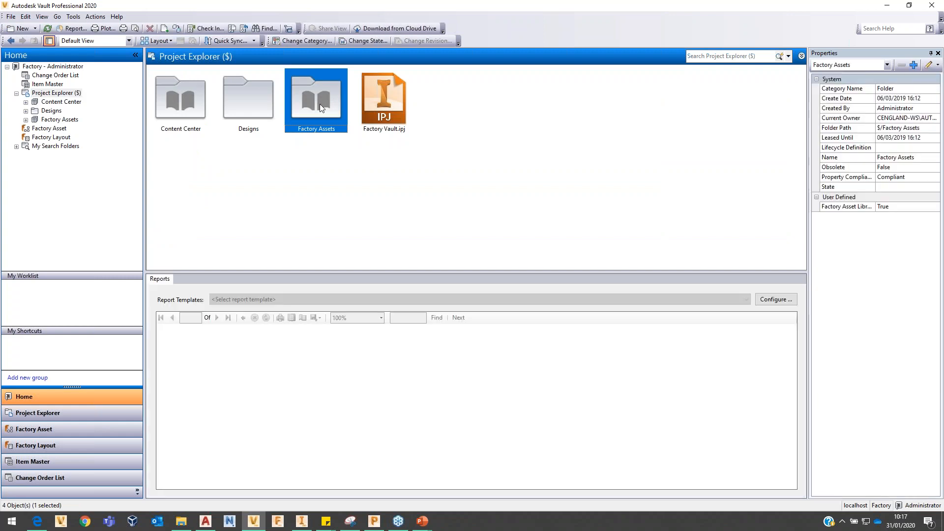
double_click(250, 114)
left_click(302, 102)
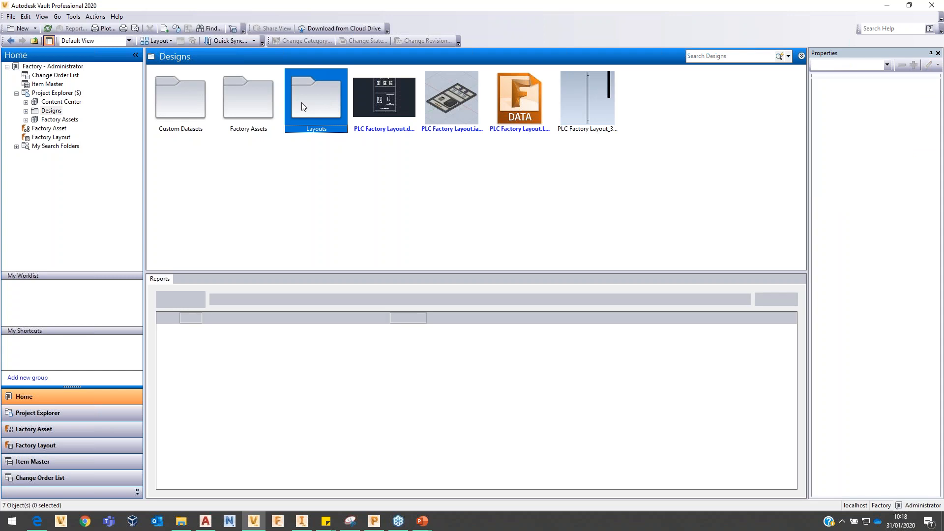
double_click(302, 102)
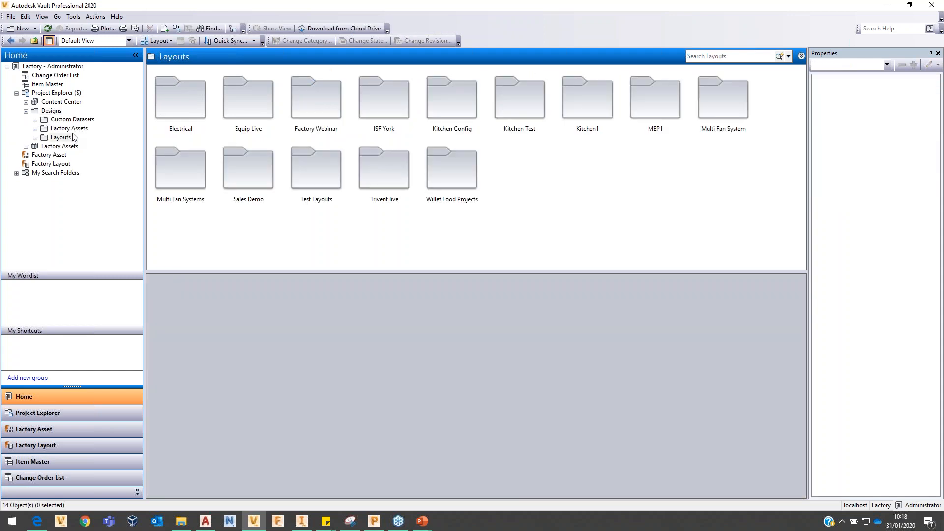
left_click(54, 112)
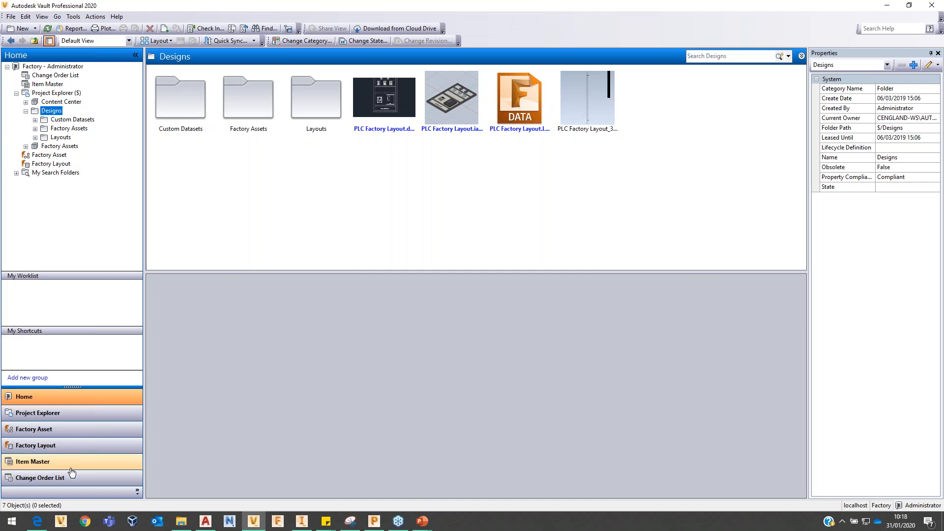
left_click(883, 6)
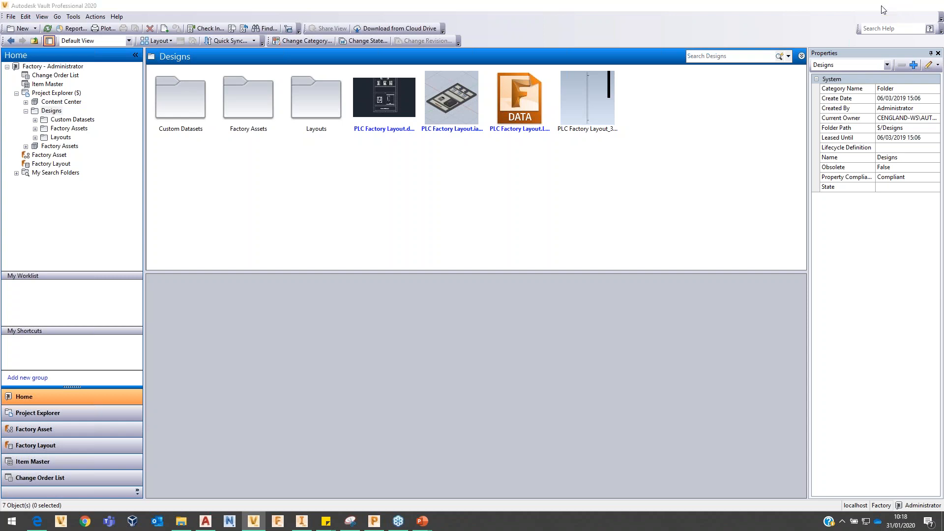
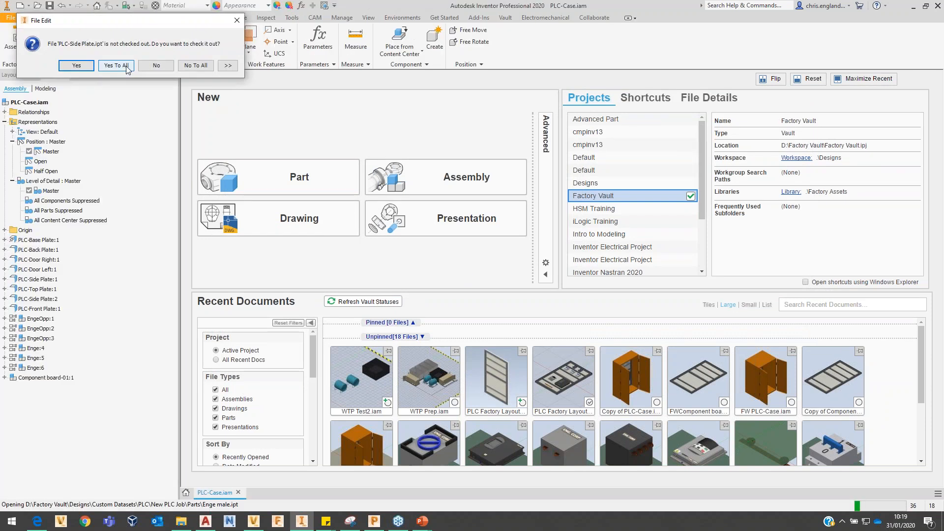
- Check out all files affected by opening PLC-Case.iam and update the assembly
left_click(123, 67)
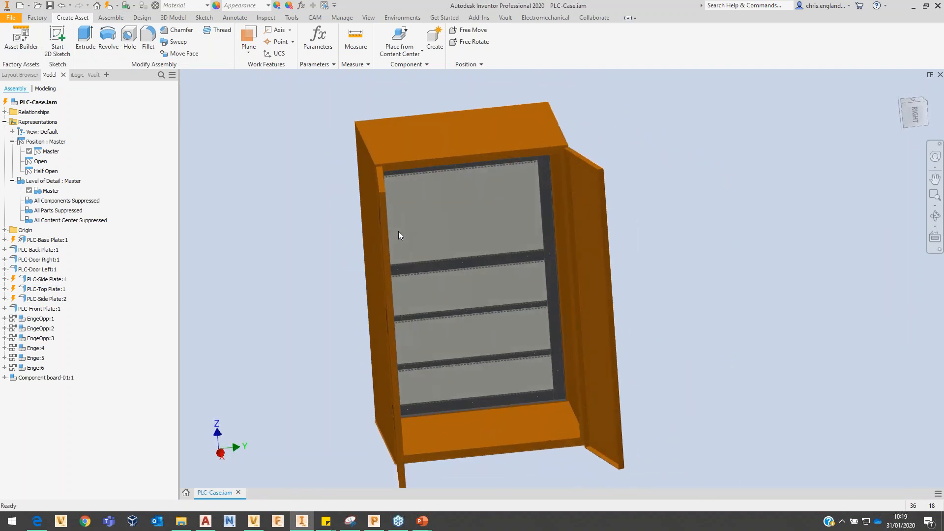
left_click(108, 6)
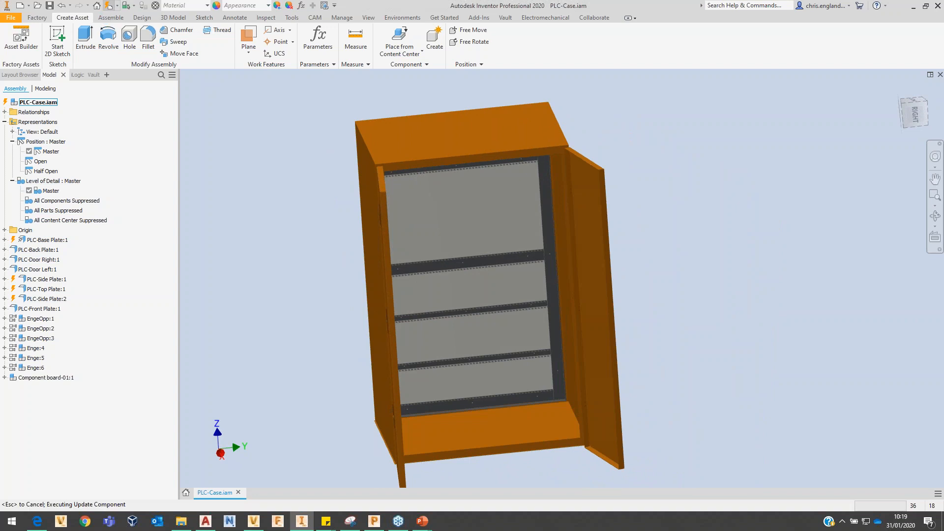
- Set the cabinet's width to 1000 in the iLogic Parametrics form, checking out all affected files
left_click(79, 76)
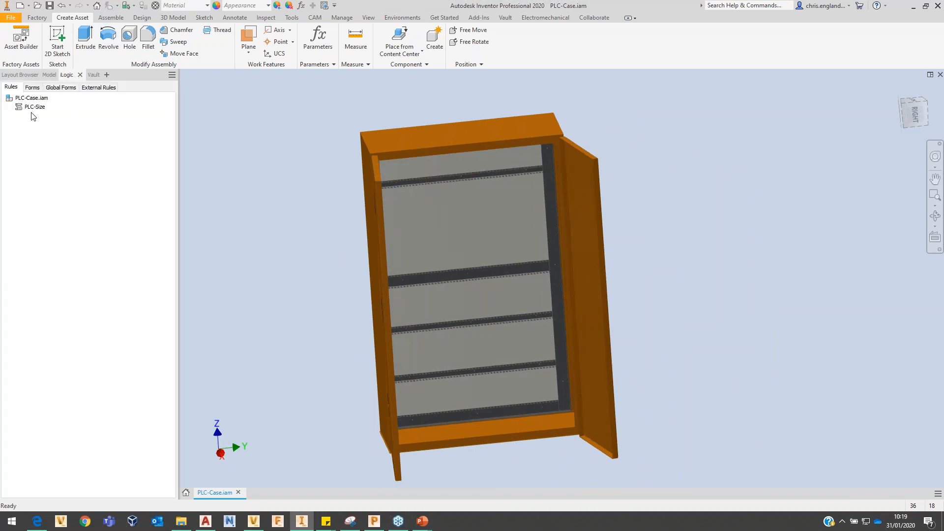
left_click(33, 87)
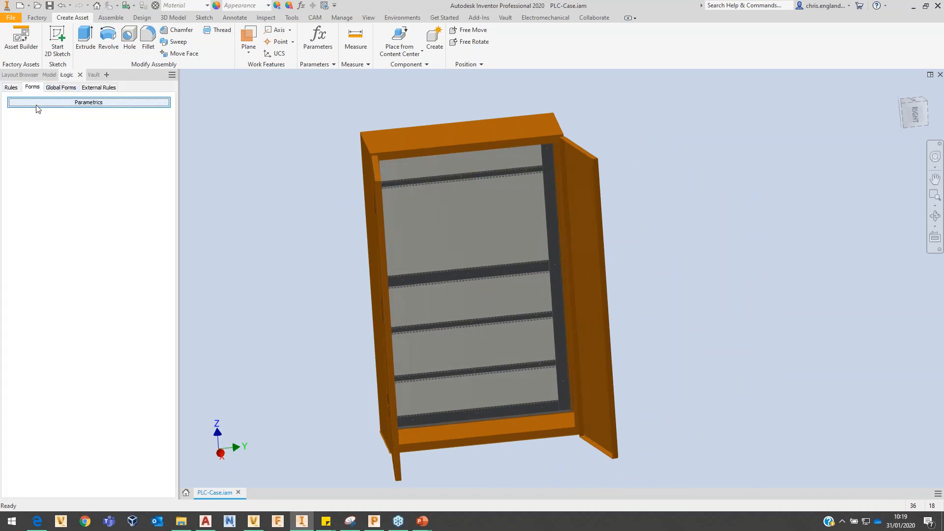
left_click(38, 104)
left_click_drag(440, 195, 148, 168)
left_click(305, 184)
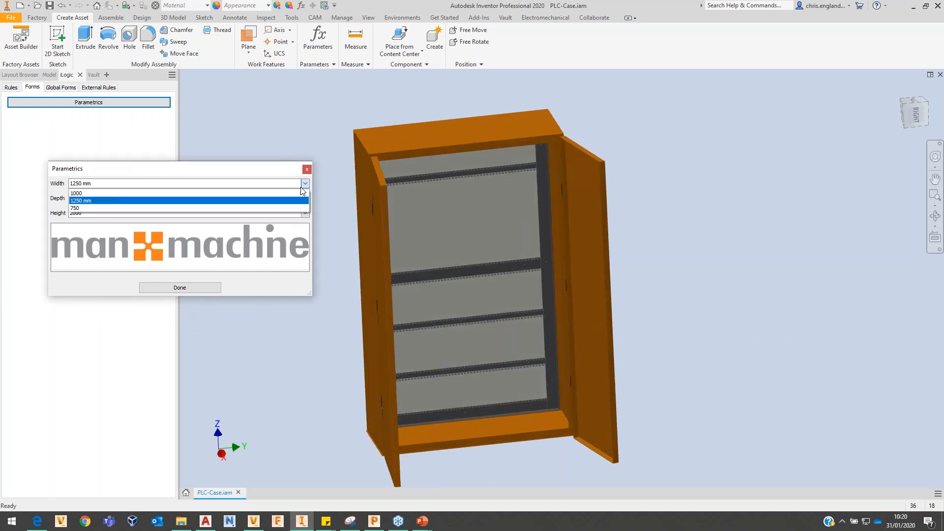
left_click(271, 193)
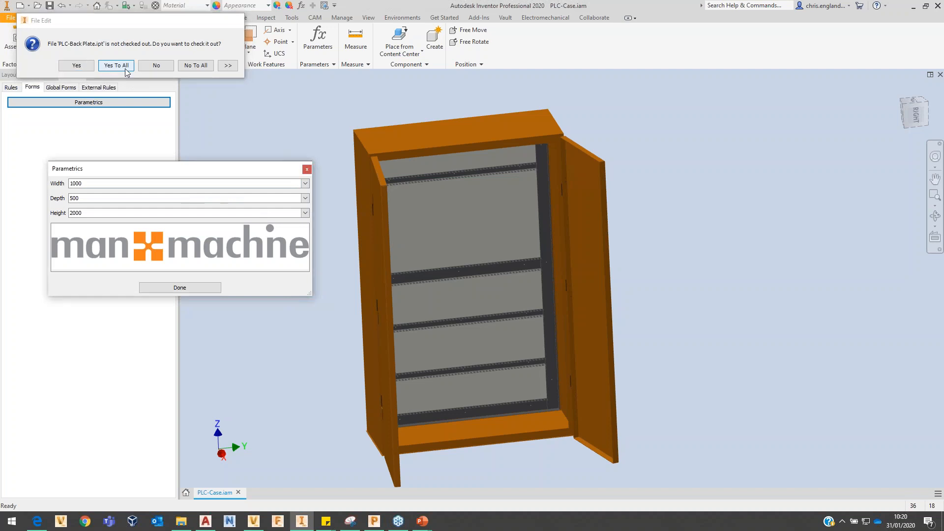
left_click(116, 65)
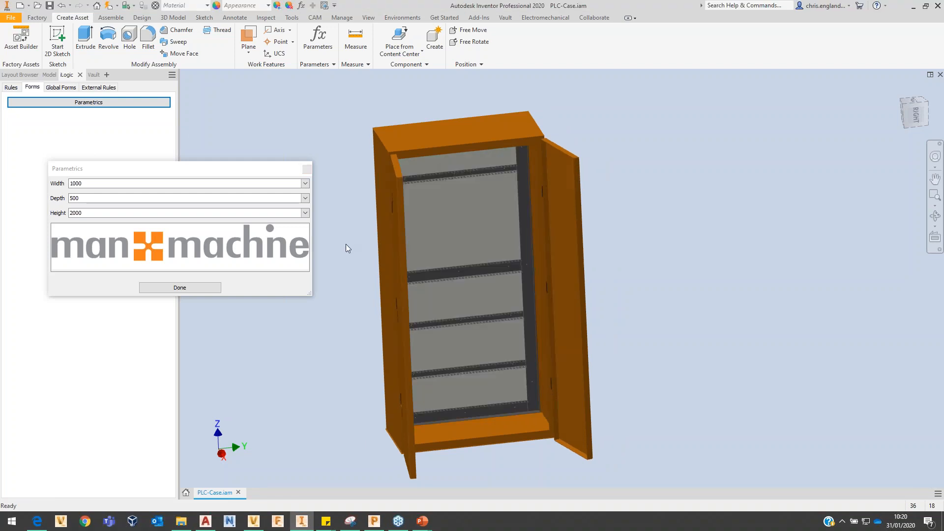
left_click(200, 289)
- Check out the remaining hinge and tray files of PLC-Case.iam from Vault, selecting the whole assembly and all its listed files
left_click(94, 74)
left_click(39, 109)
left_click(32, 200, "shift")
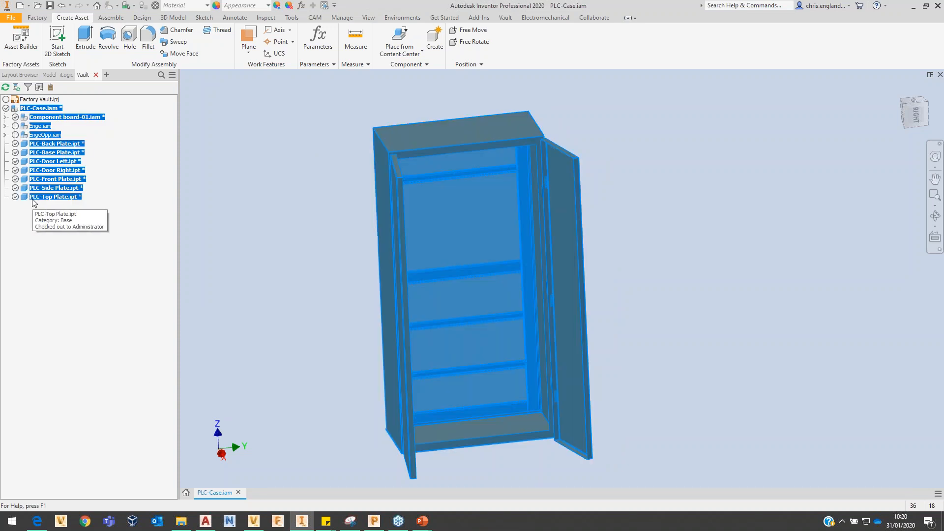
right_click(33, 198)
left_click(59, 255)
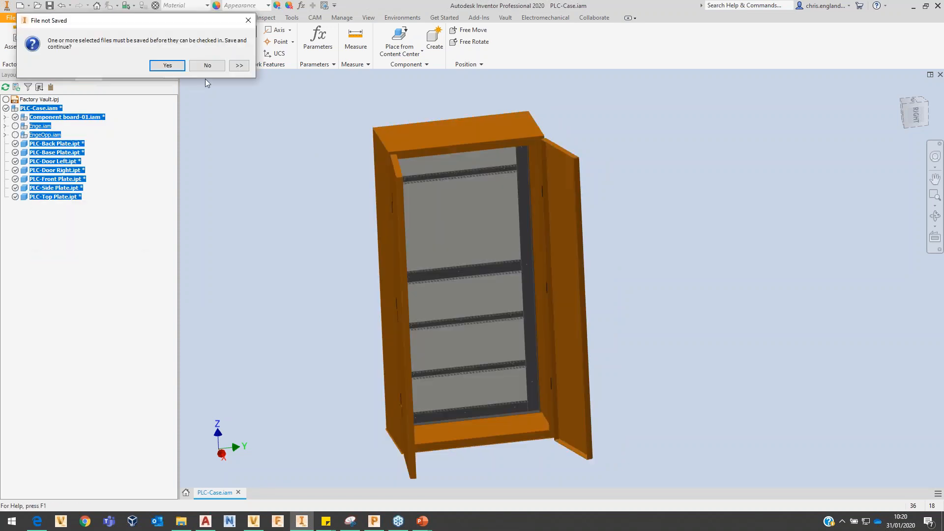
left_click(207, 65)
right_click(46, 118)
left_click(79, 186)
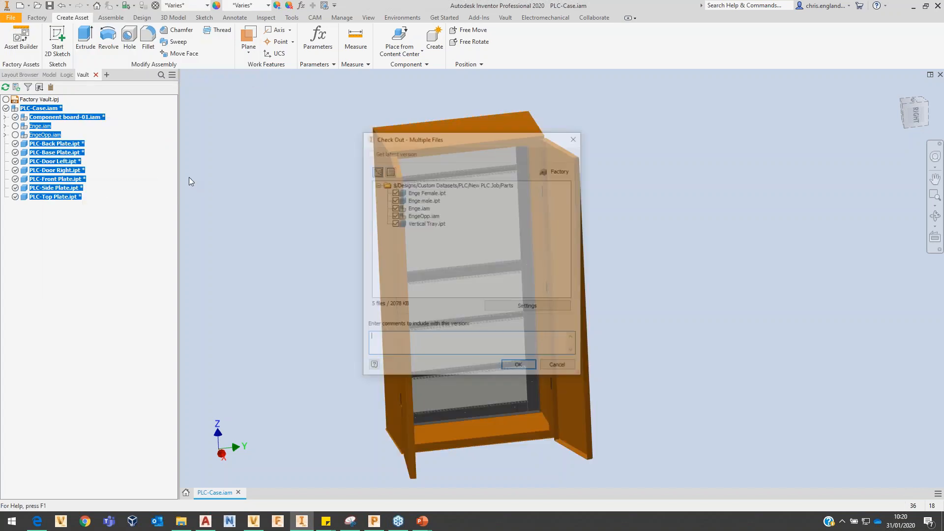
left_click(520, 365)
left_click(116, 66)
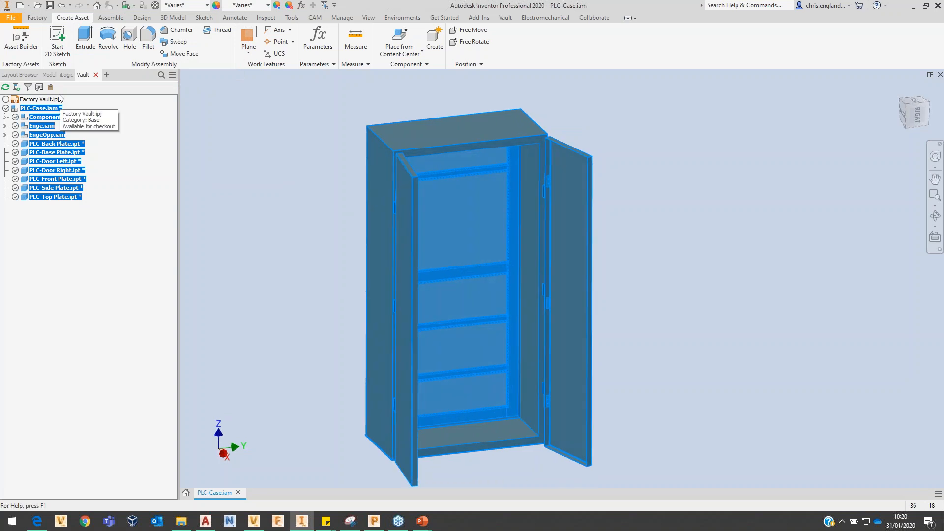
- Review the cabinet's width, depth and height settings in the Parametrics form without changing them
left_click(49, 76)
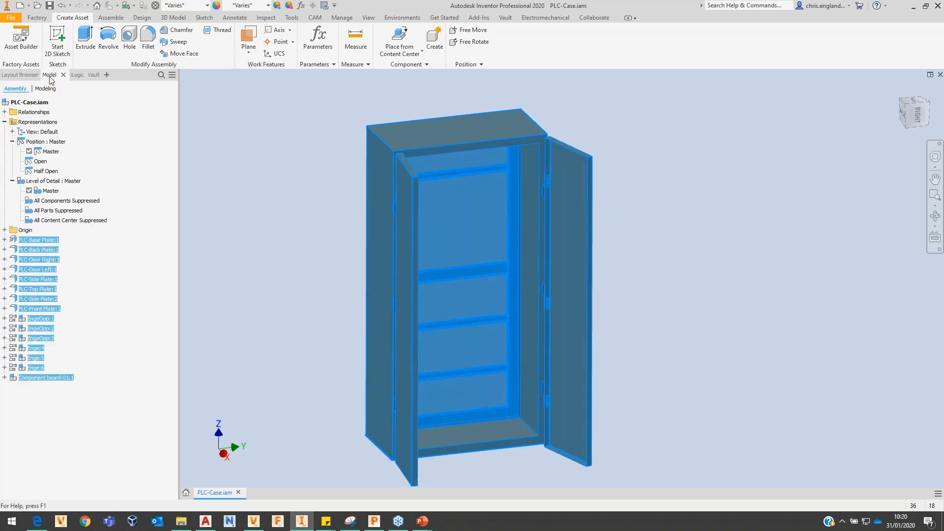
left_click(79, 75)
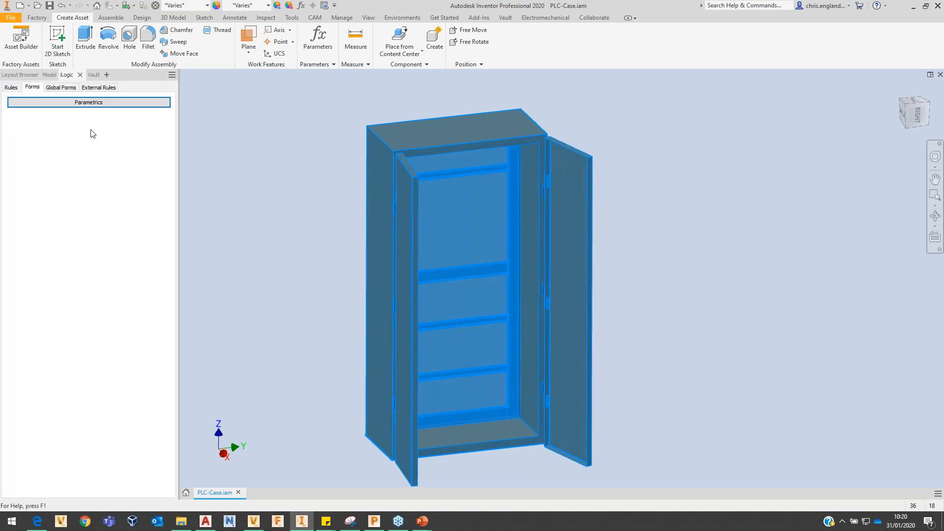
left_click(124, 105)
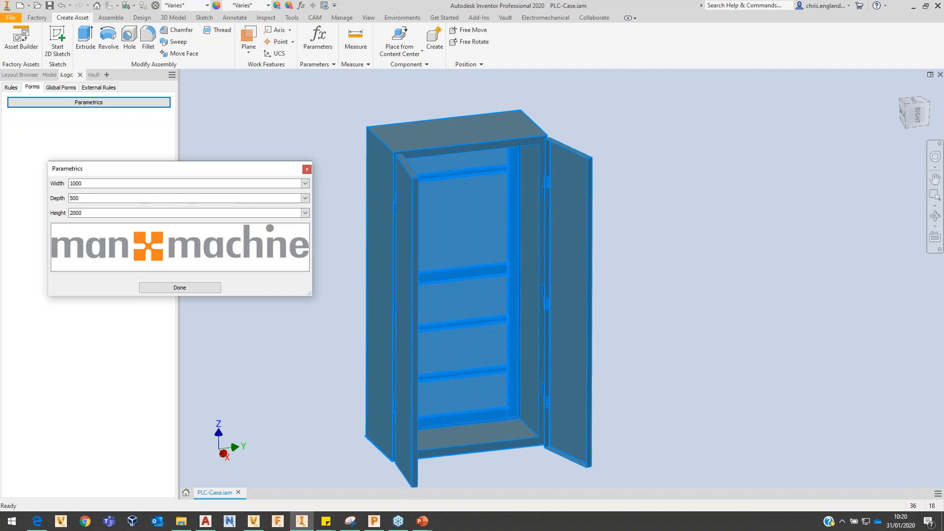
left_click(306, 169)
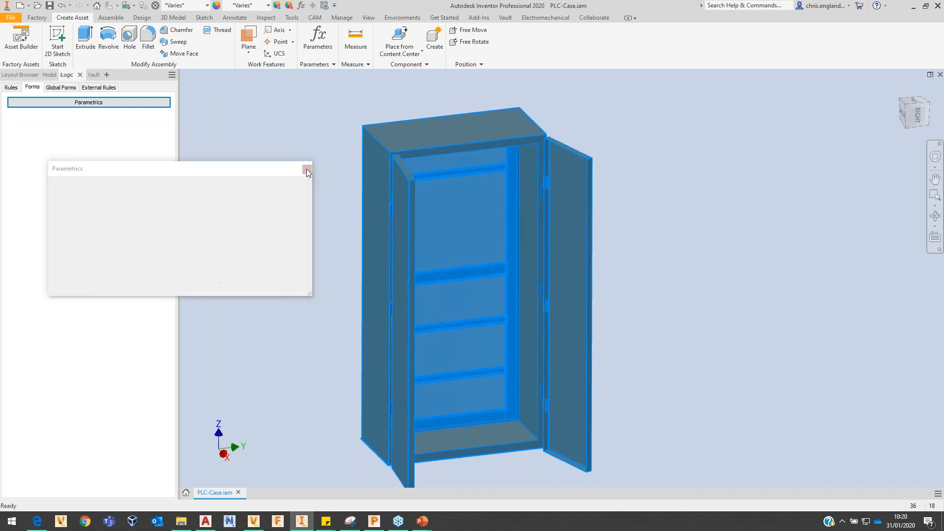
scroll(567, 177, "down", 4)
scroll(580, 173, "up", 3)
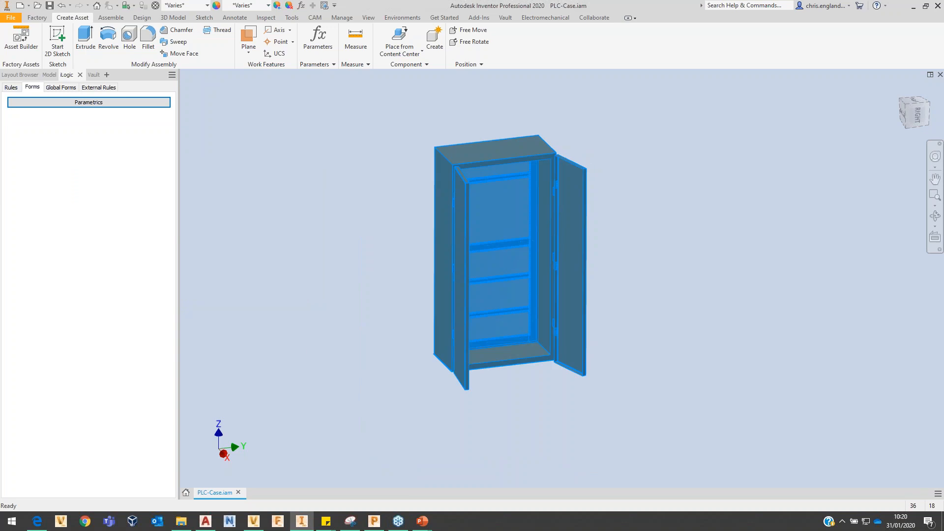
- Open the PLC case in Asset Builder and define the cabinet's underside as its landing surface
left_click(31, 34)
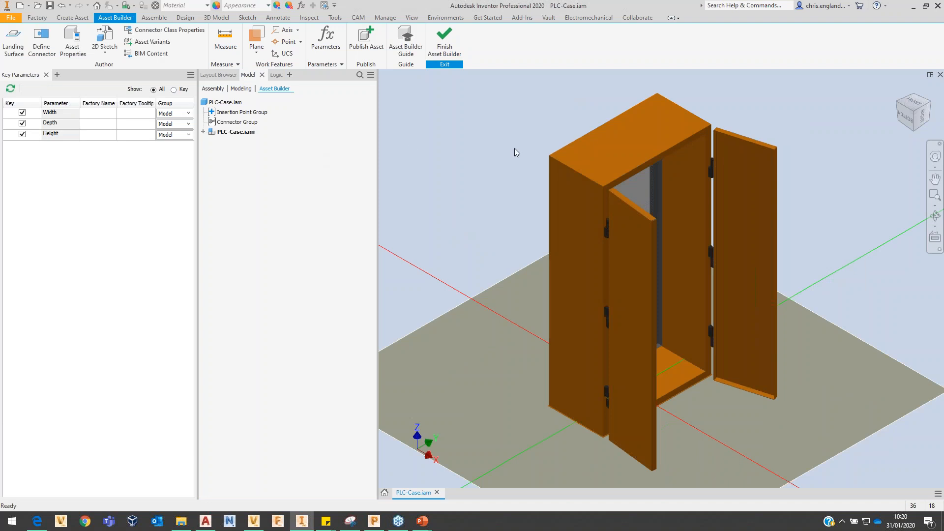
scroll(472, 165, "down", 3)
scroll(482, 194, "up", 2)
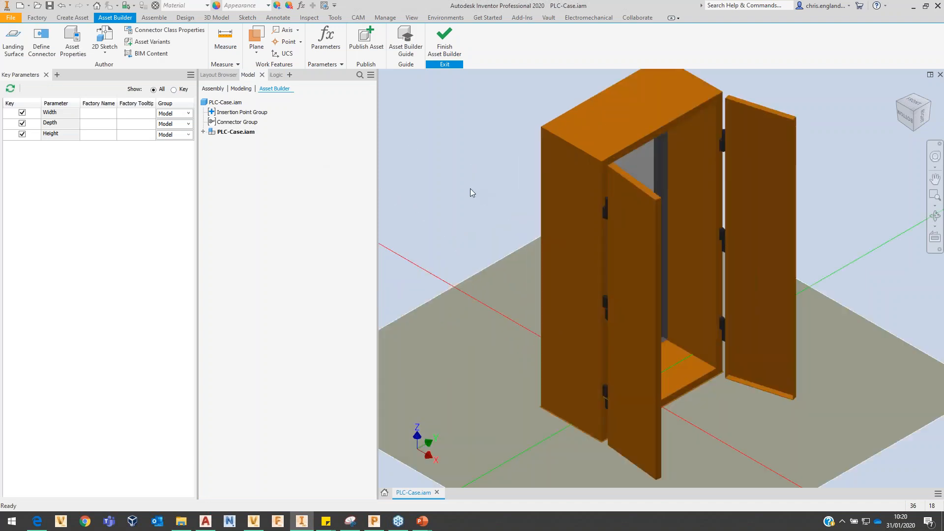
left_click(13, 42)
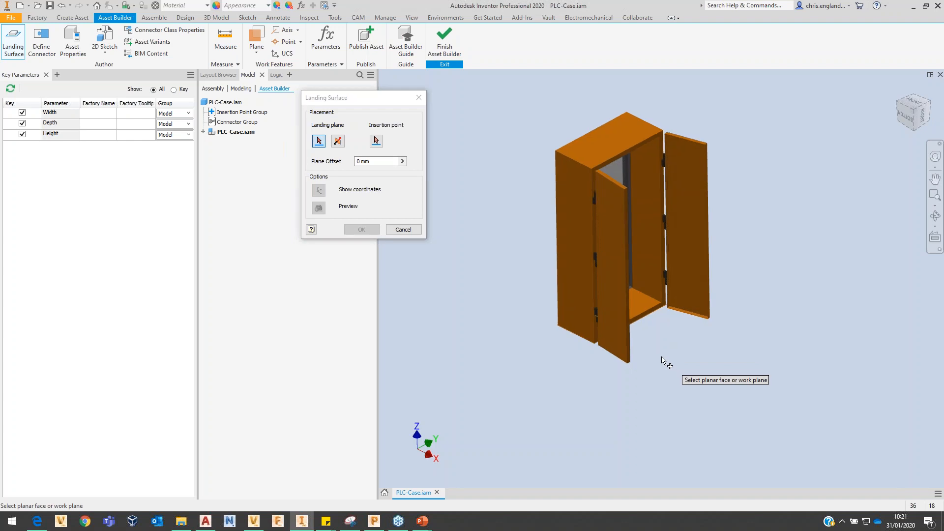
middle_click_drag(659, 346, 475, 224, "shift")
key("F6")
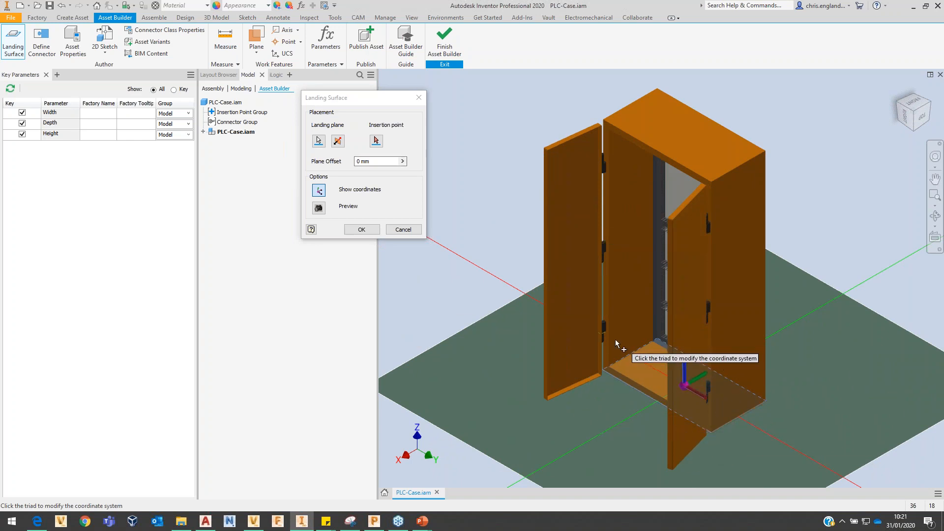
left_click(366, 230)
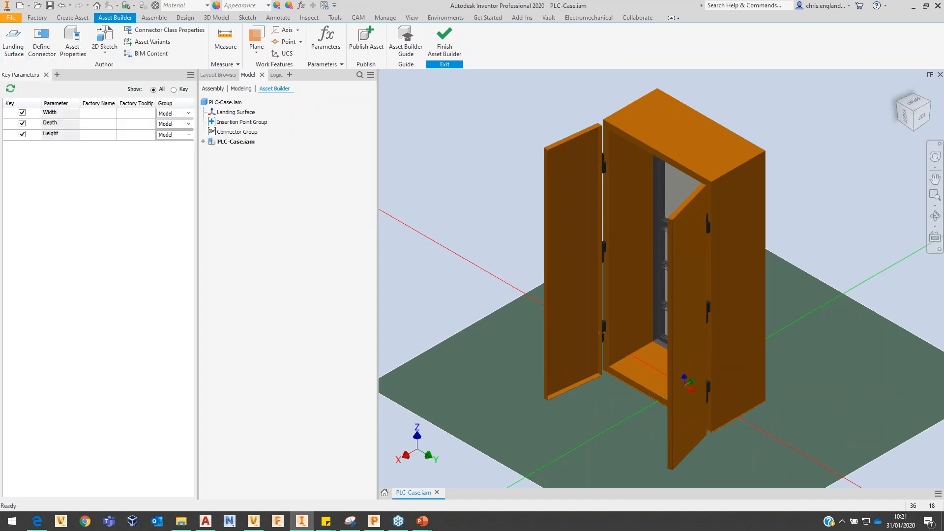
- Examine the asset variants and the width, depth and height choices of the Small variant, keeping their values
middle_click_drag(477, 247, 531, 256, "shift")
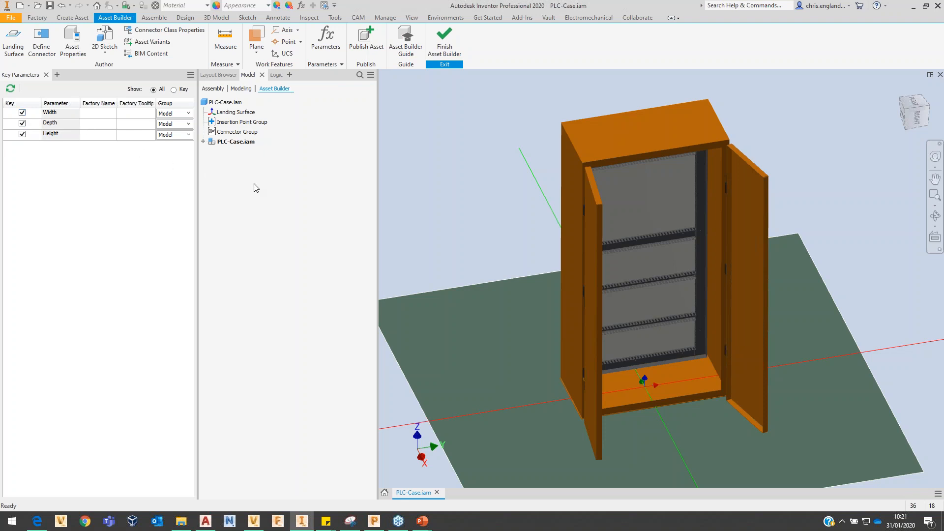
left_click(148, 42)
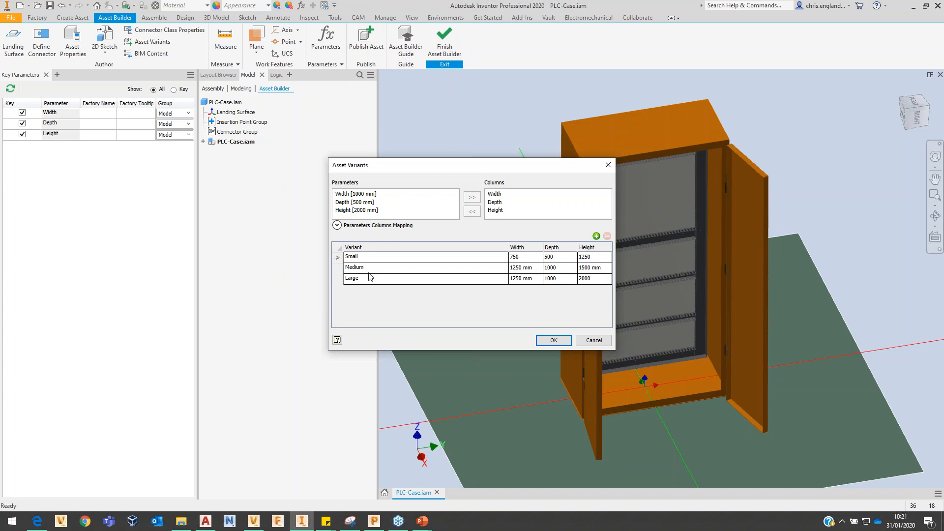
left_click(535, 258)
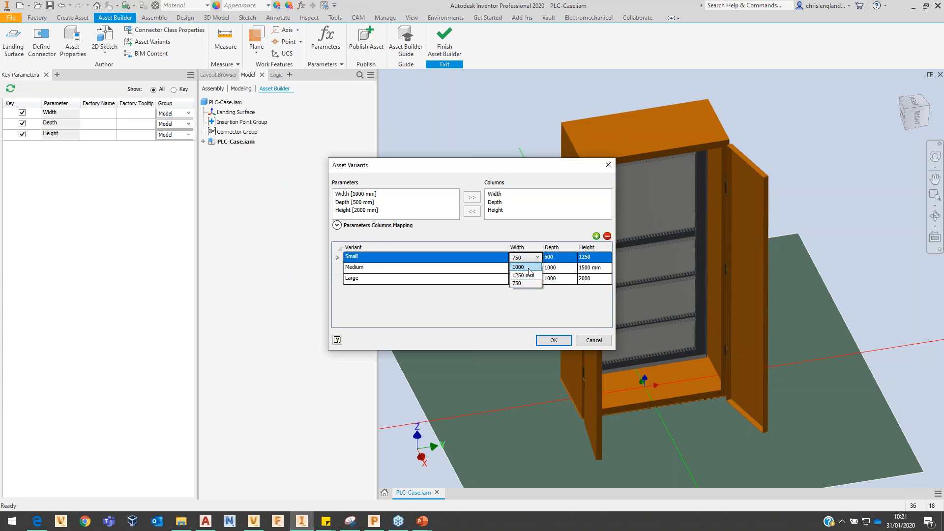
left_click(561, 253)
left_click(563, 258)
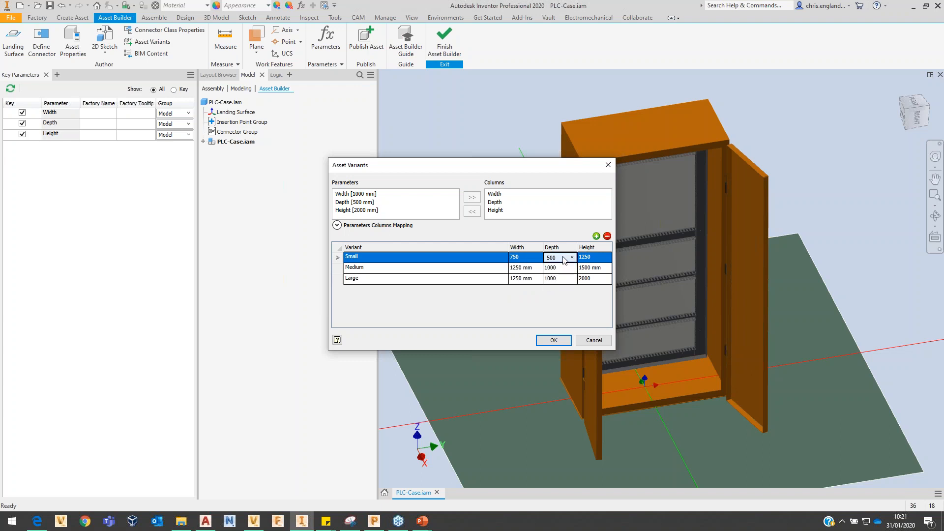
left_click(588, 258)
left_click(584, 260)
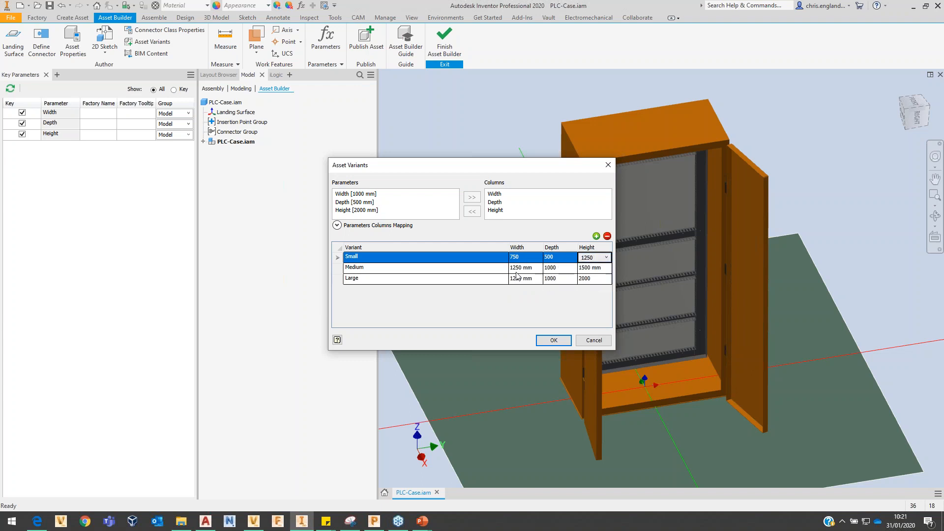
left_click(554, 340)
left_click(554, 340)
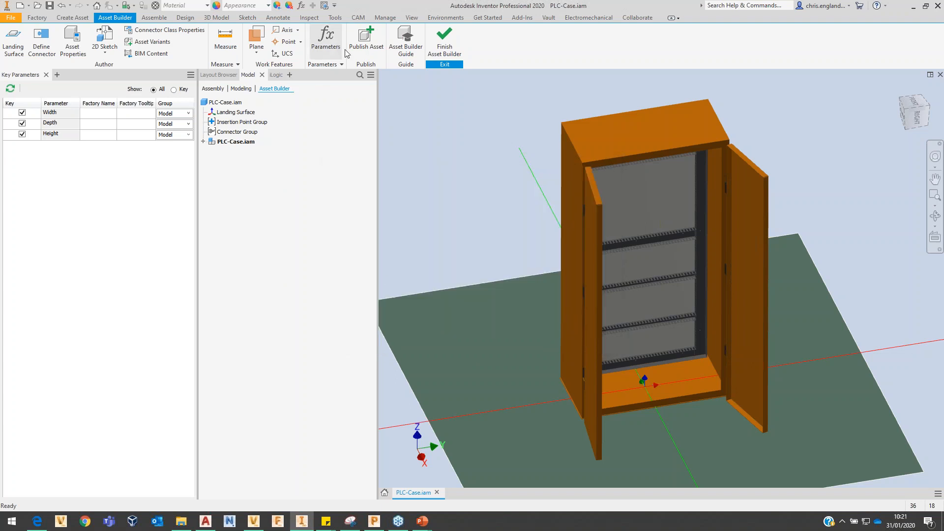
- Save the PLC-Case assembly and start publishing it as a standard asset with Vault's Factory Assets as destination
left_click(49, 6)
left_click(530, 215)
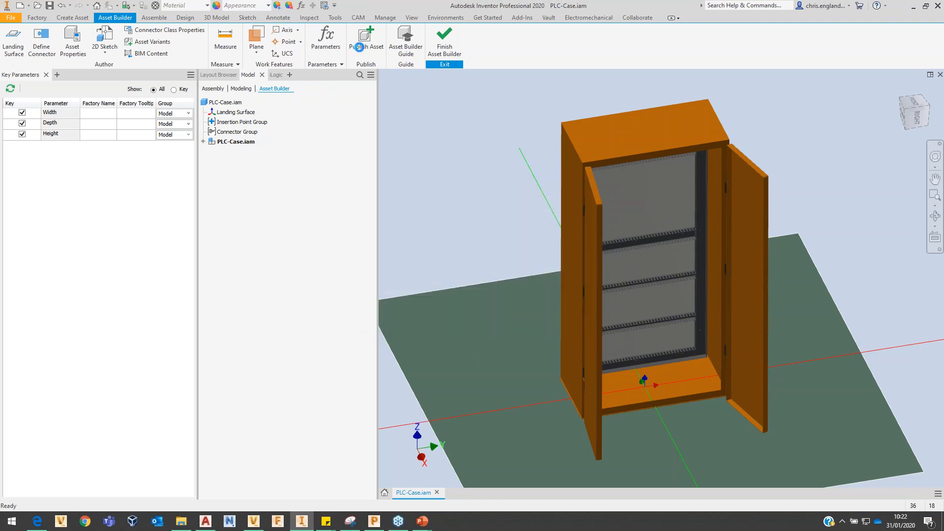
left_click(363, 47)
left_click(502, 295)
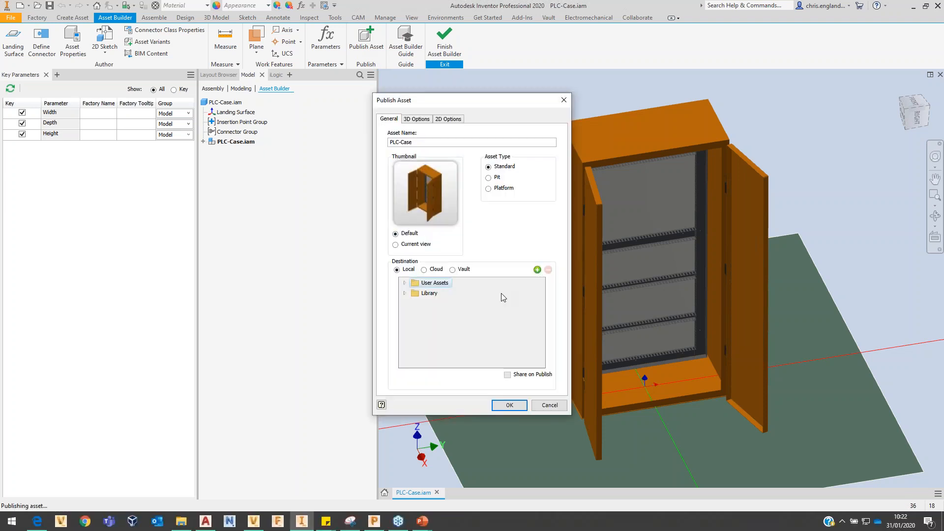
left_click(452, 270)
left_click(404, 284)
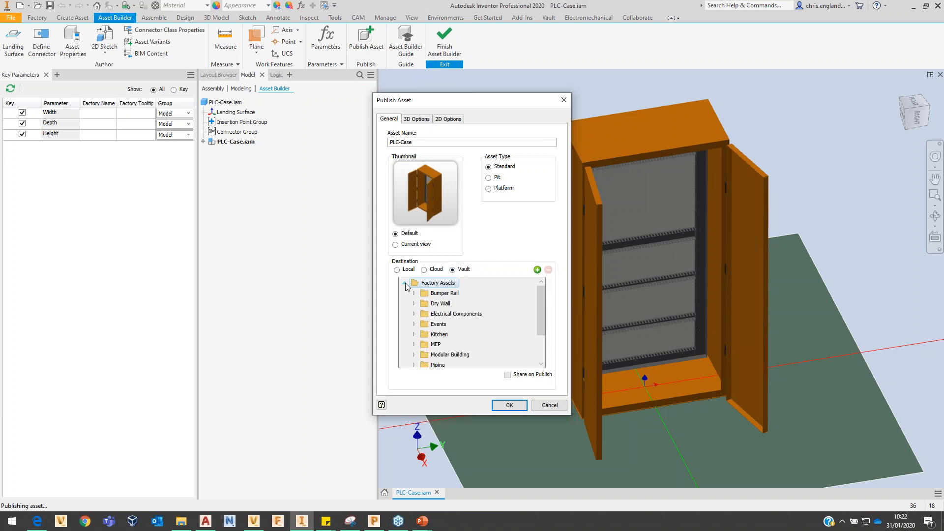
- Create a PLC folder under Factory Assets, publish the PLC-Case asset into it, and save the assembly changes
left_click(538, 270)
type("PLC")
key("Return")
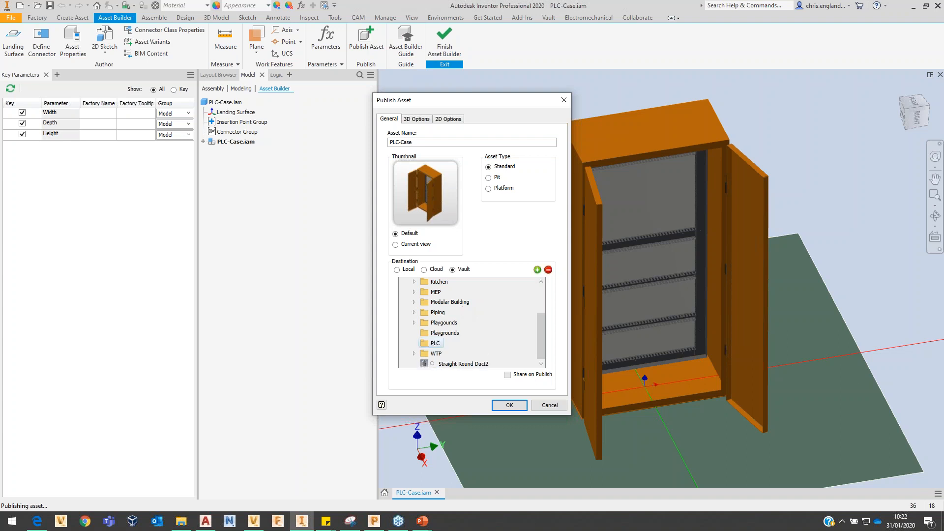
left_click(503, 405)
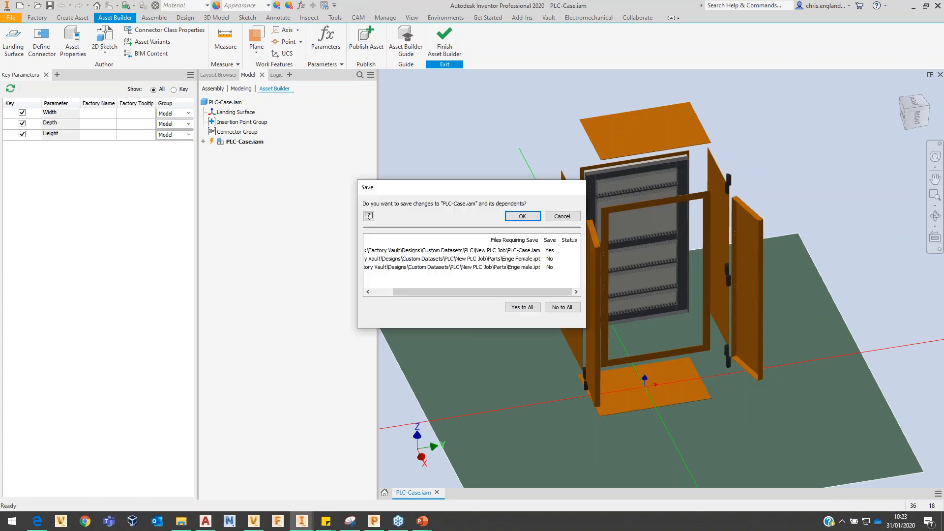
left_click(517, 216)
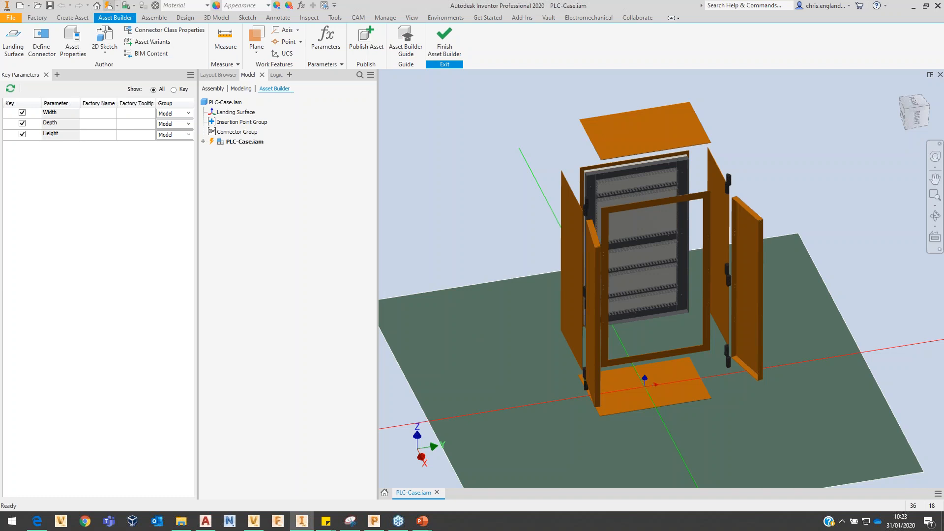
- Update the published PLC-Case assembly to bring its separated panels and doors back together
left_click(108, 6)
middle_click_drag(517, 215, 471, 202, "shift")
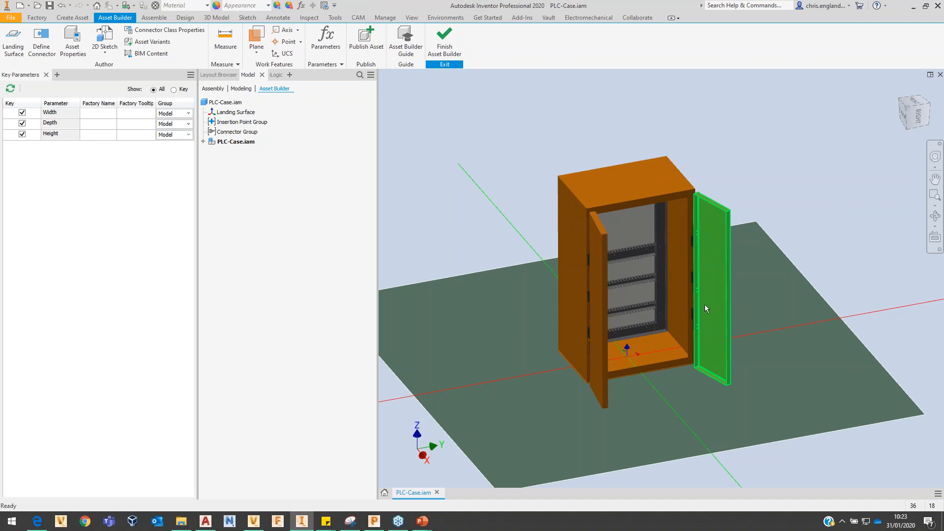
scroll(704, 305, "down", 1)
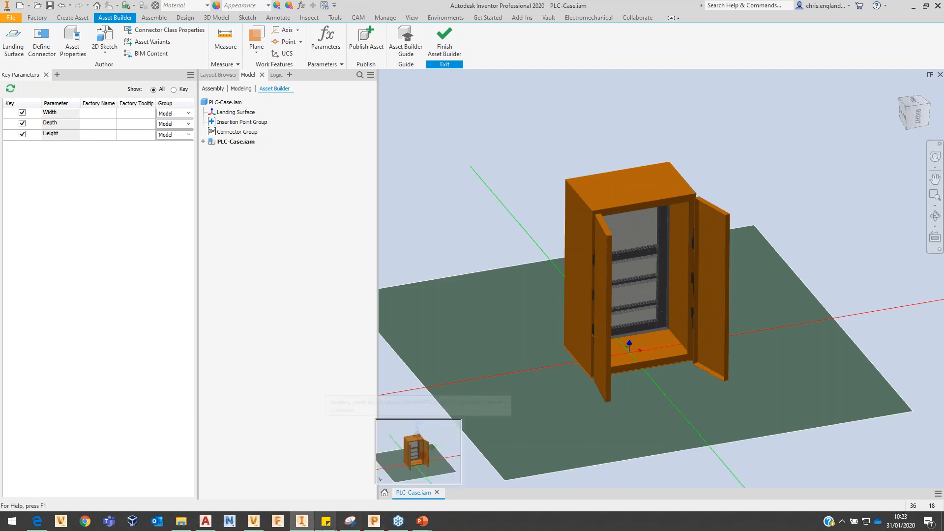
- Switch to the running PowerPoint slide show on the "See it Live!" slide
mouse_move(423, 525)
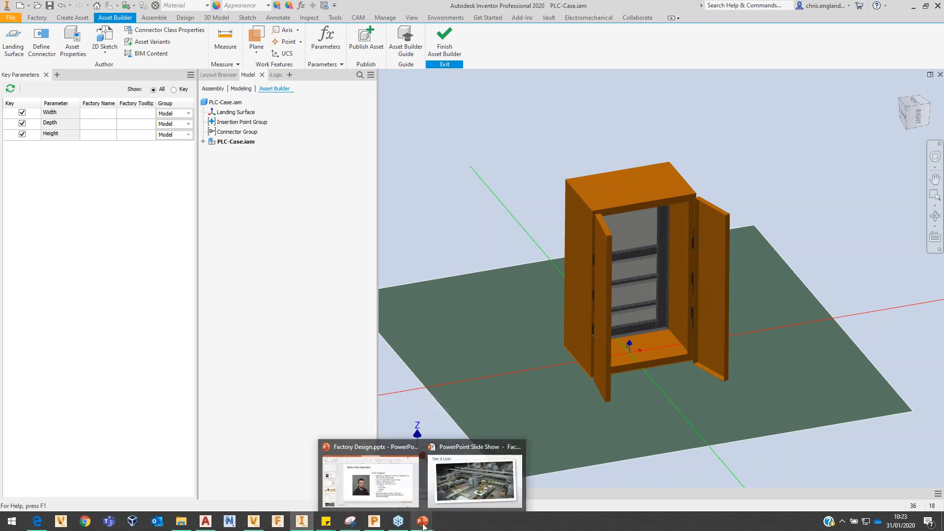
left_click(468, 486)
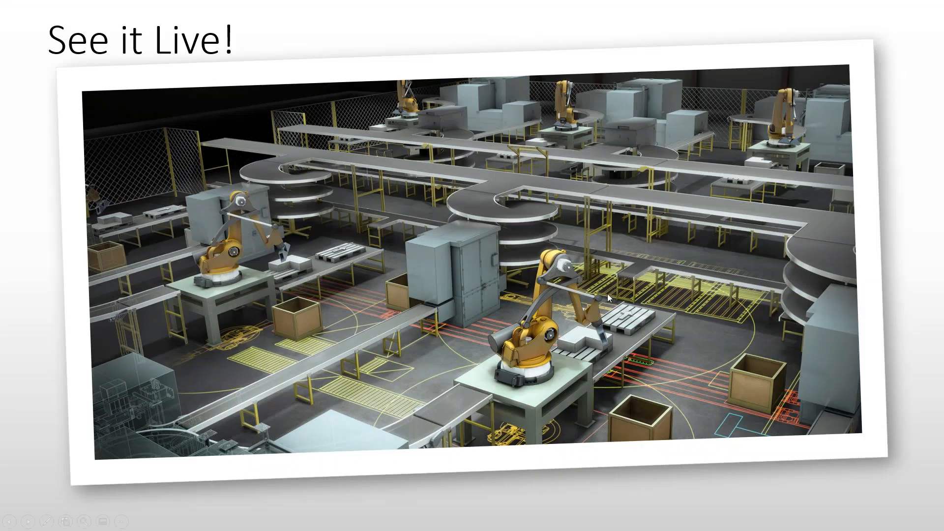
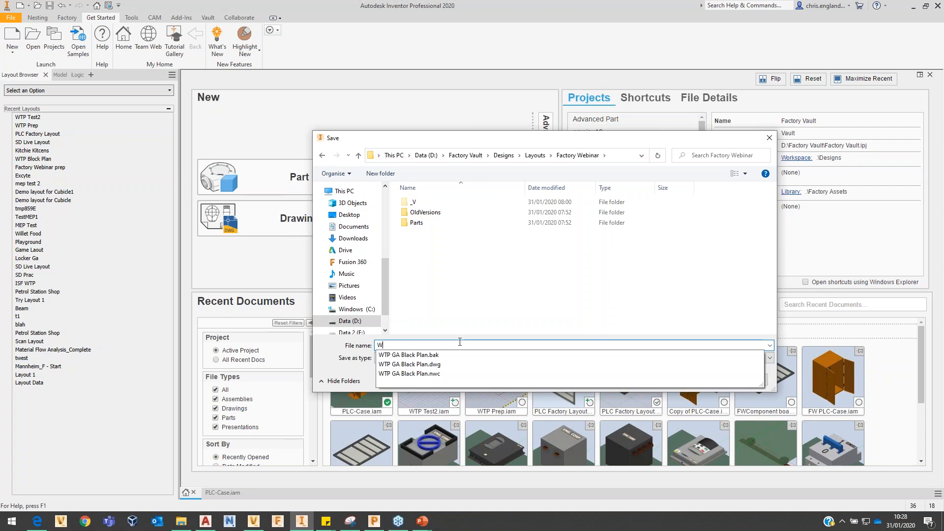
- Save the new factory layout as Webinar WTP Layout in the Factory Webinar folder
type("ebinar WTP Layout")
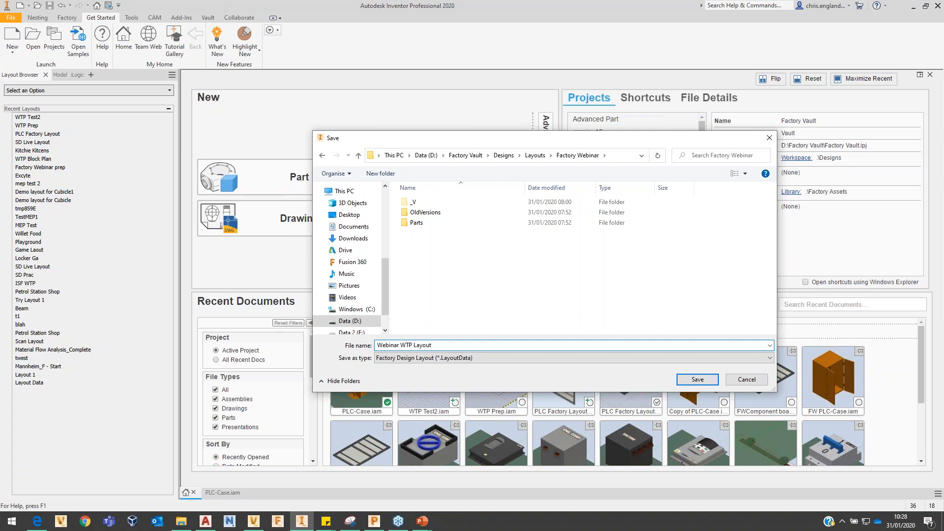
key("Return")
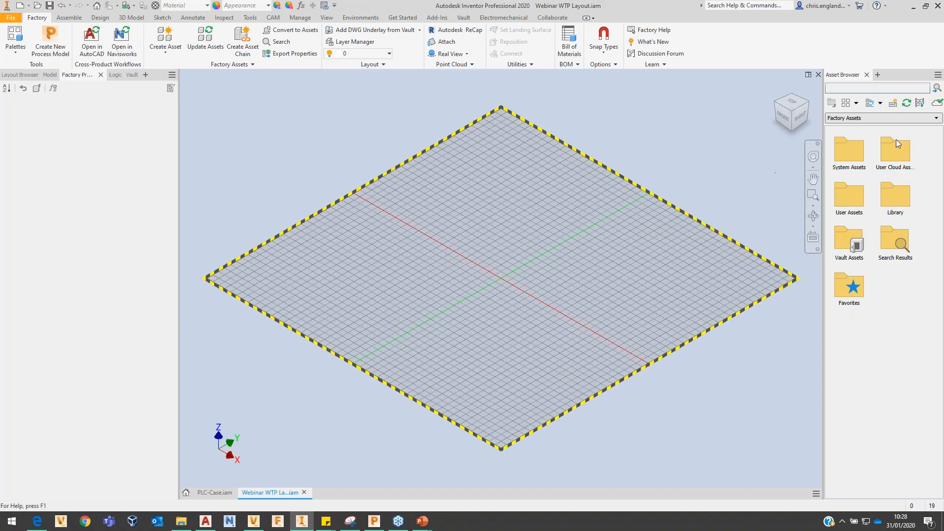
- Add WTP GA Black Plan.dwg from the Vault's Factory Webinar folder as a DWG underlay in the layout
middle_click_drag(562, 225, 438, 153)
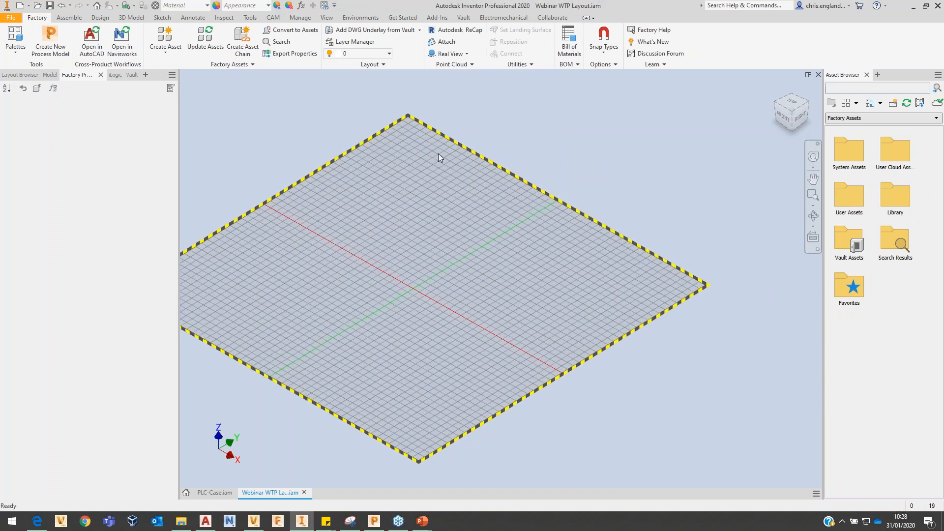
left_click(420, 31)
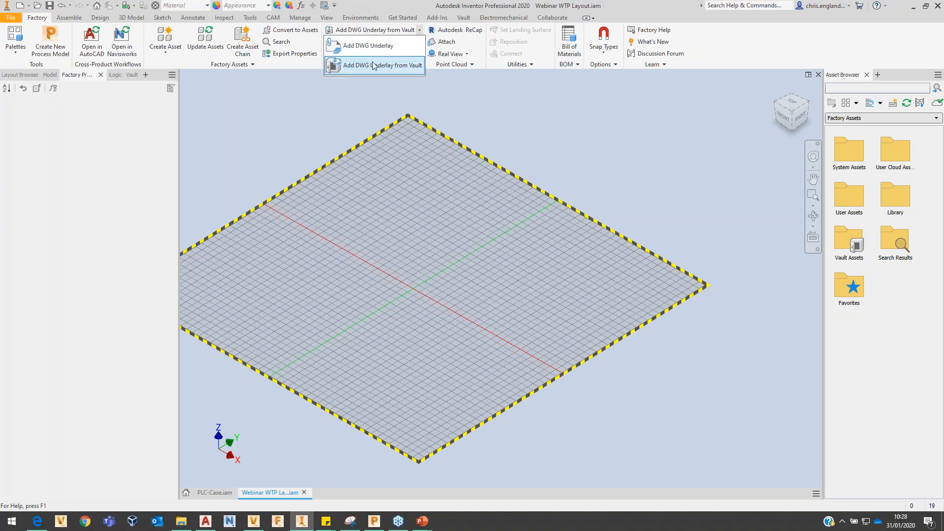
left_click(373, 63)
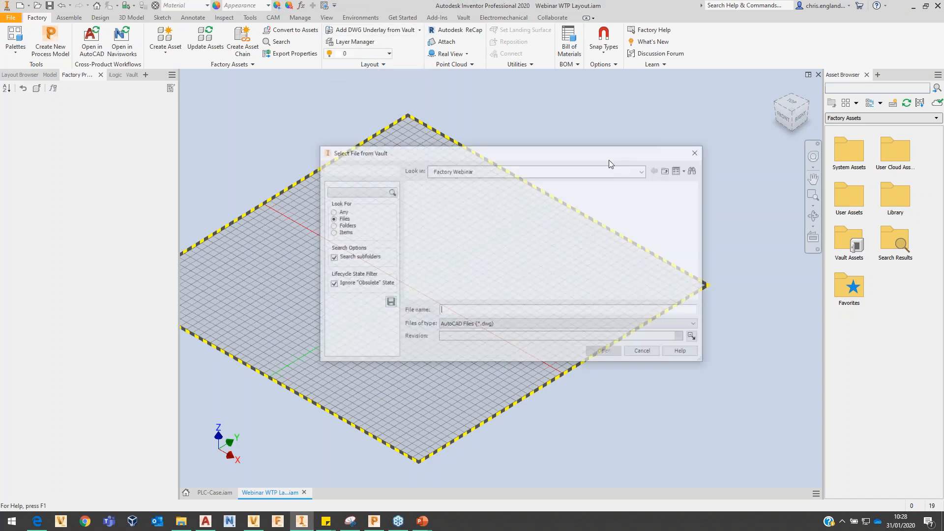
left_click(447, 203)
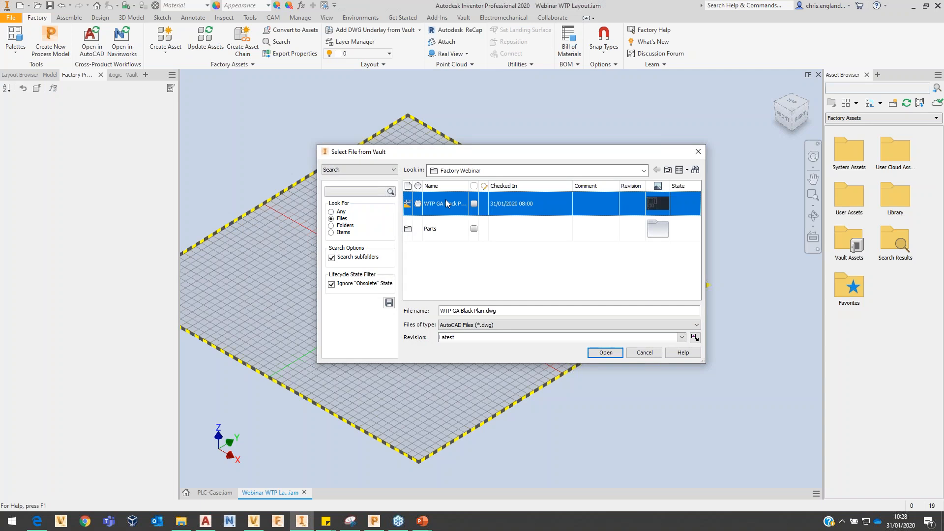
left_click(596, 349)
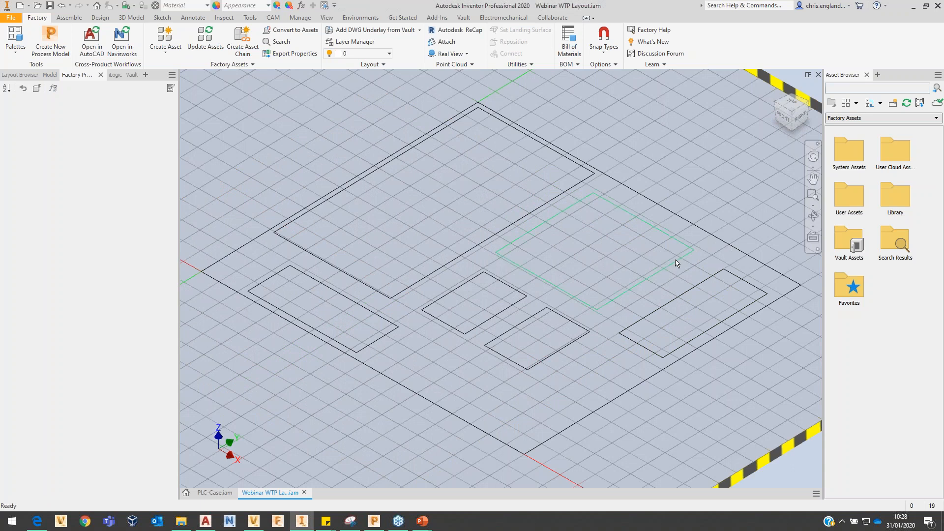
scroll(567, 279, "up", 3)
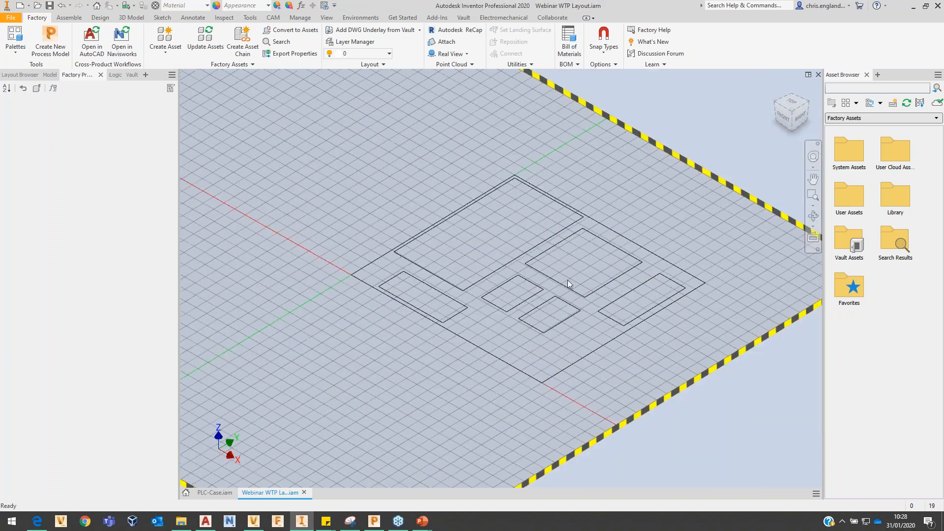
- Open the Webinar WTP Layout in AutoCAD and check that the plan outlines come from the attached WTP GA Black Plan reference
left_click(55, 75)
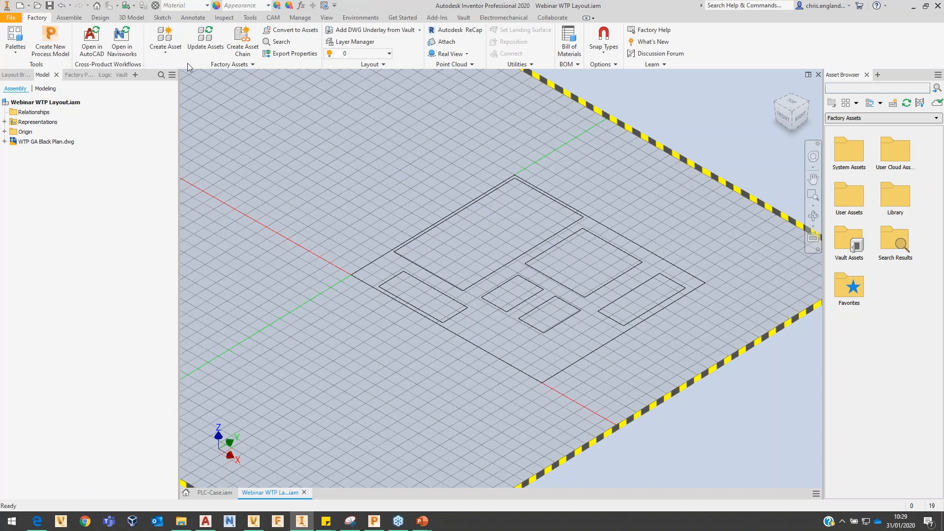
left_click(92, 43)
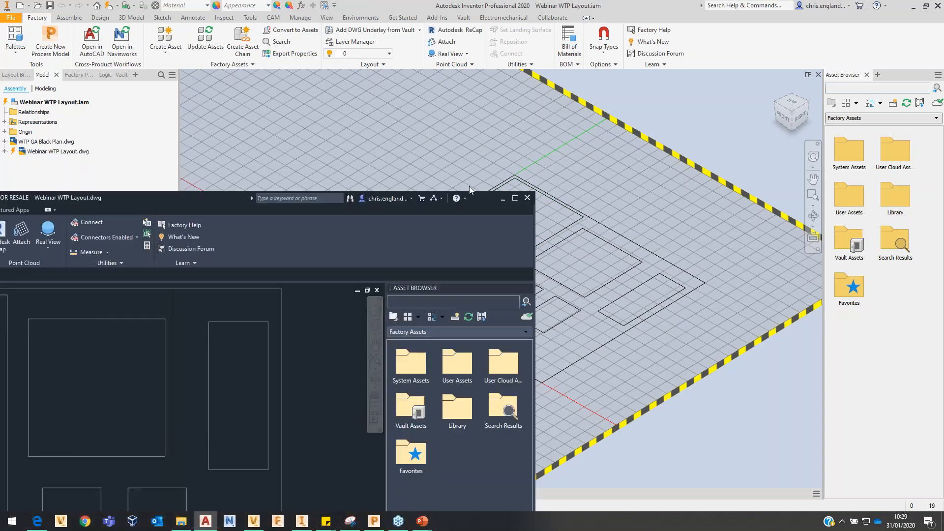
scroll(401, 182, "down", 2)
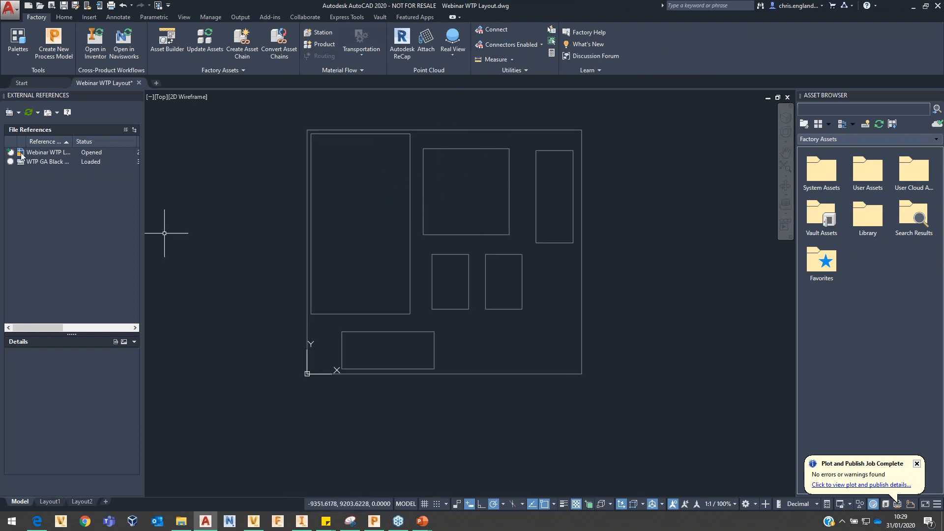
left_click(330, 195)
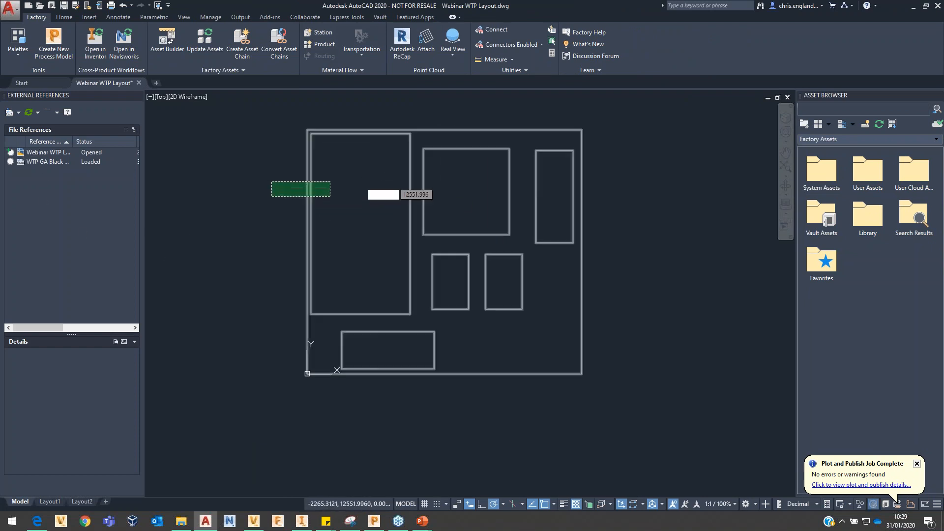
left_click(274, 183)
key("Escape")
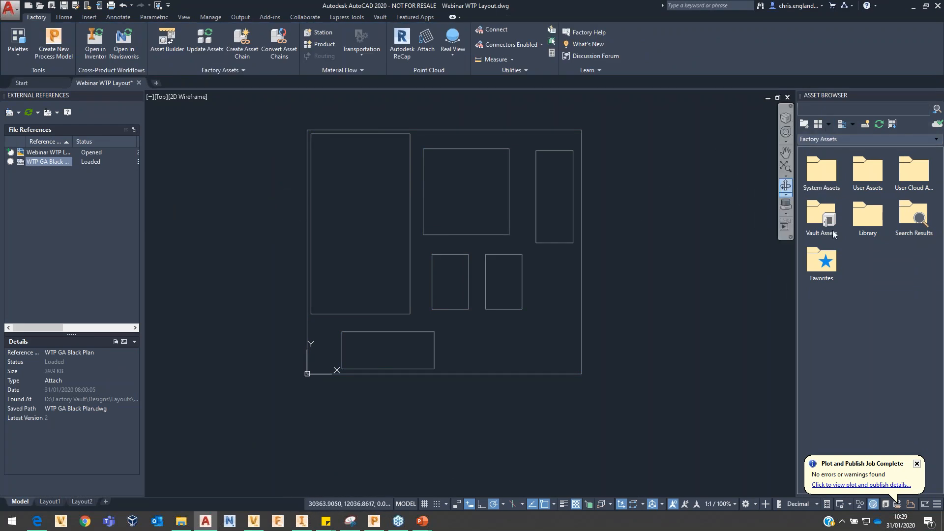
left_click(917, 465)
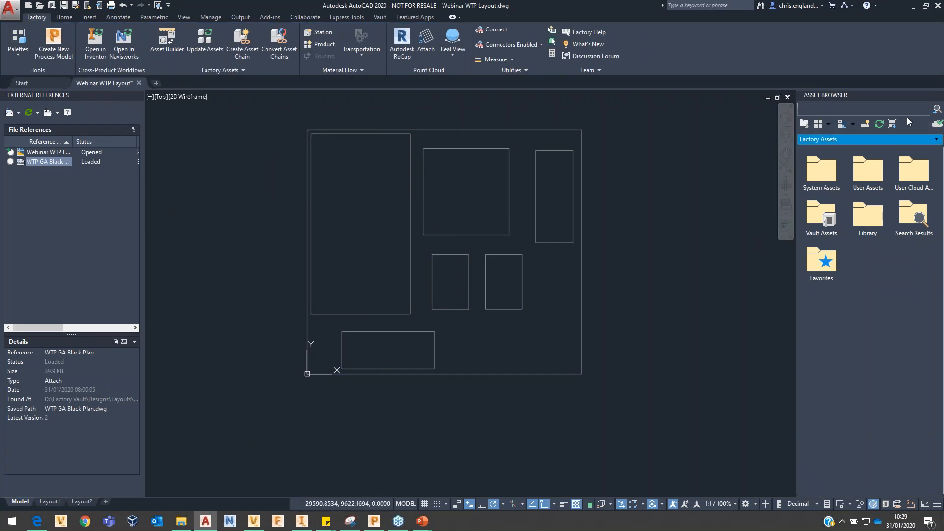
- Switch back to Inventor and open the Factory Assets folder inside Vault Assets to view its asset categories
left_click(306, 524)
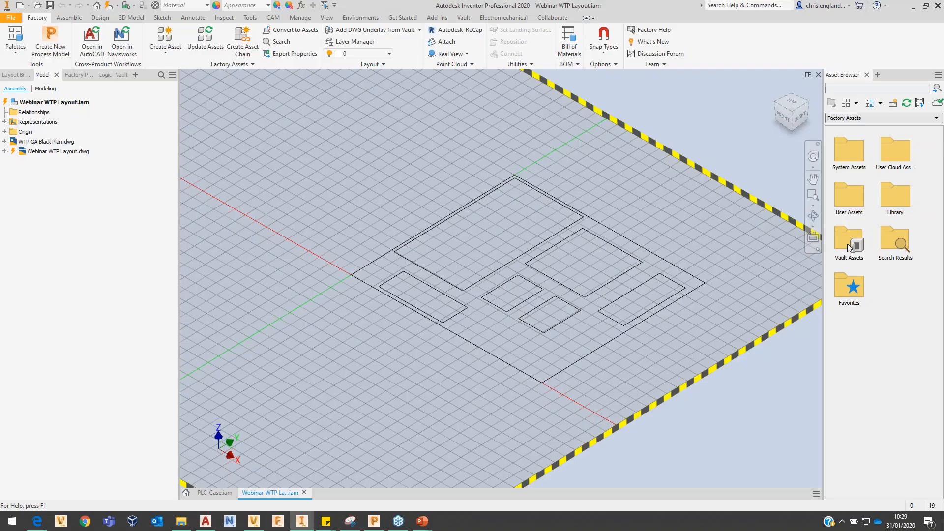
double_click(850, 240)
double_click(851, 148)
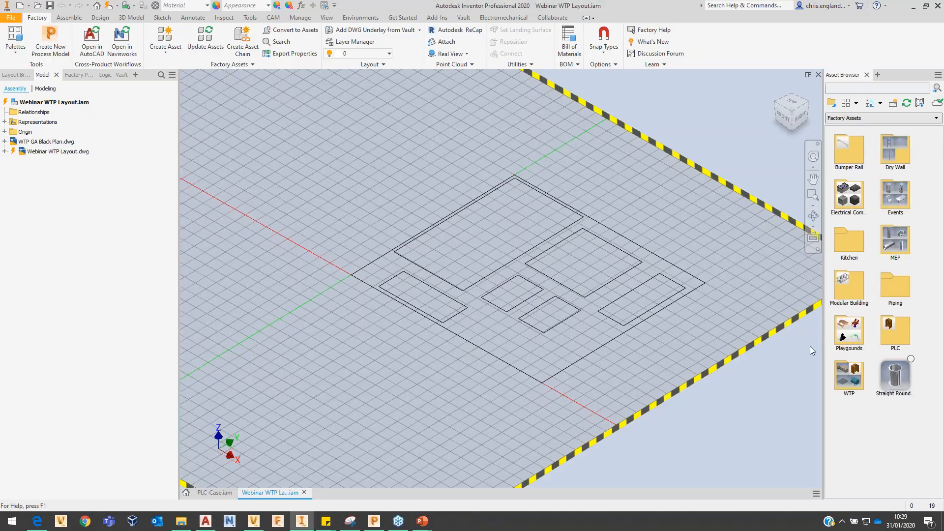
- Switch to AutoCAD and open the WTP folder under the Vault's Factory Assets
left_click(212, 526)
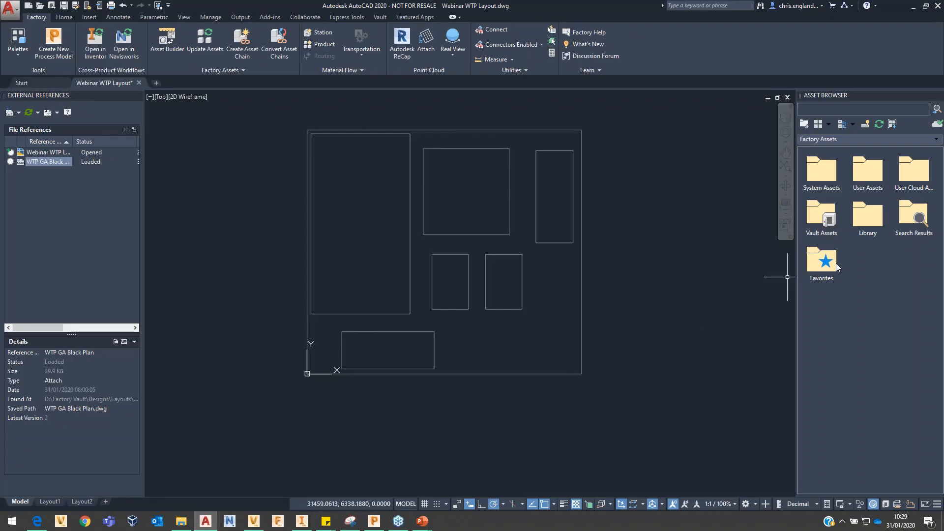
double_click(829, 216)
double_click(822, 175)
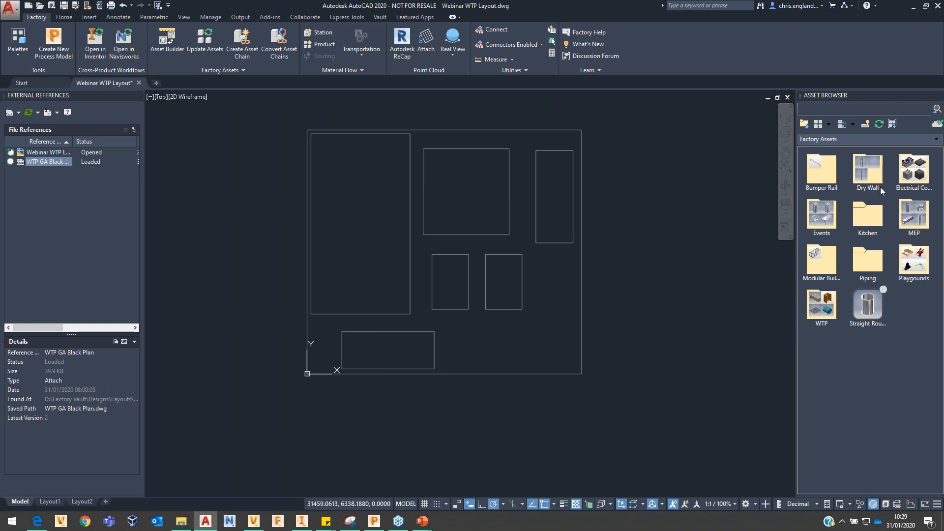
double_click(823, 304)
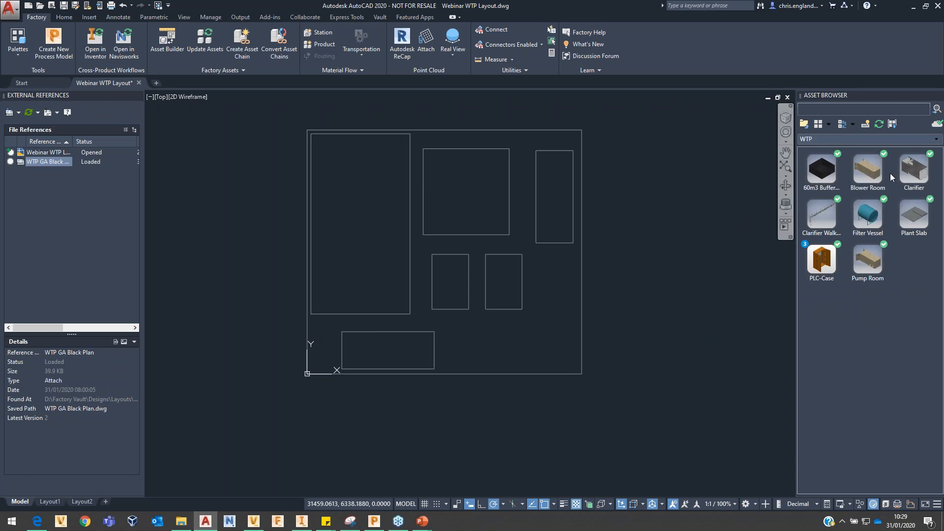
- Place a Clarifier asset just inside the lower-left corner of the tall rectangle on the plan's left side
left_click(909, 172)
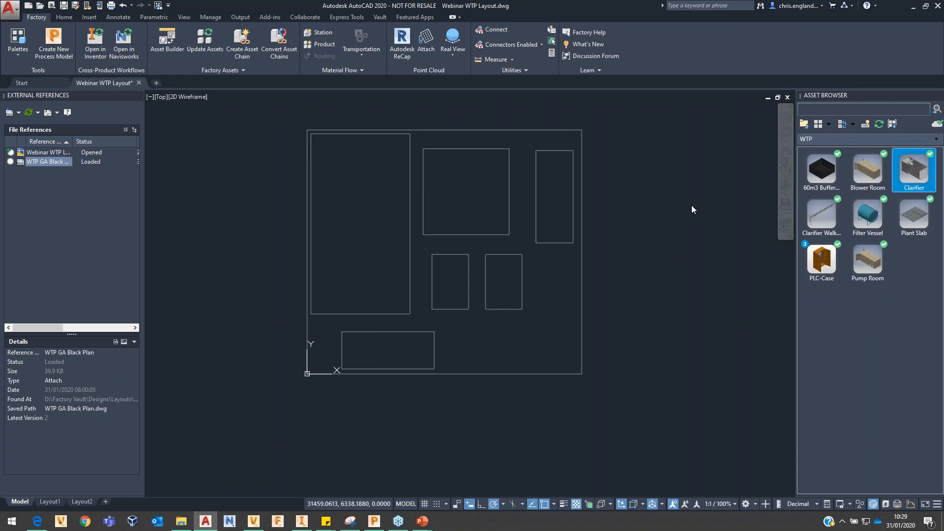
scroll(306, 320, "up", 8)
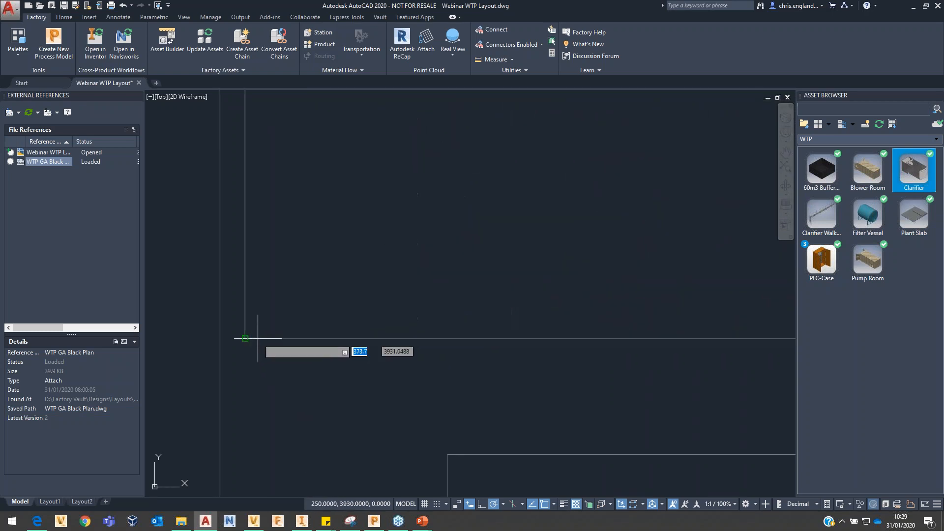
left_click(264, 299)
scroll(283, 319, "down", 5)
left_click(360, 315)
key("Escape")
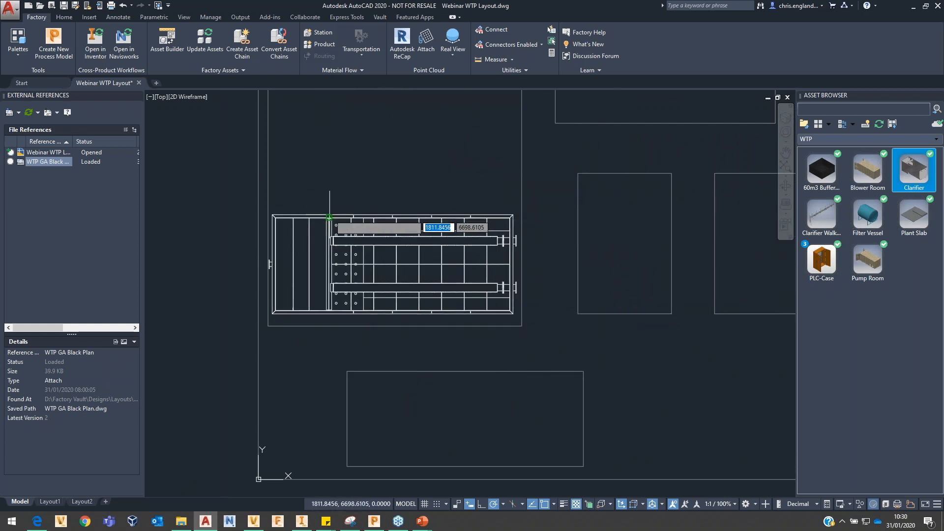
- Copy the placed clarifier using its lower-left corner as the base point
left_click(339, 283)
left_click(332, 268)
type("m")
key("Return")
scroll(273, 318, "up", 2)
scroll(273, 318, "up", 1)
left_click(268, 307)
- Paste a second clarifier 250 units directly above the first, aligned with its left edge
scroll(276, 319, "down", 2)
key("ctrl+v")
scroll(266, 216, "up", 1)
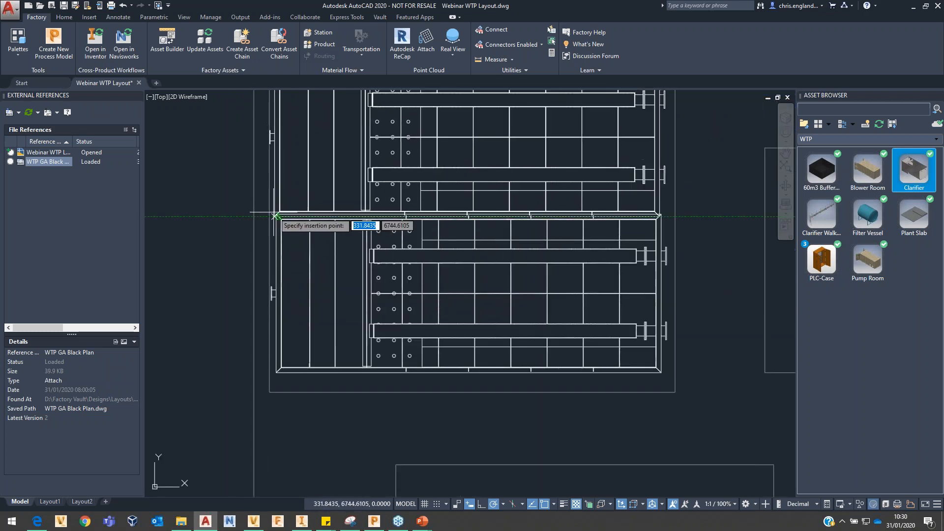
scroll(275, 215, "up", 4)
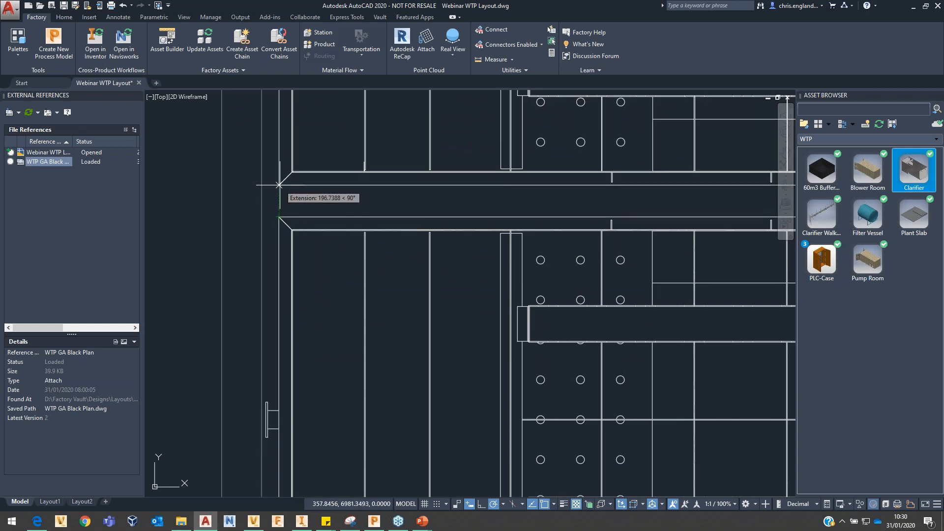
type("250")
key("Return")
scroll(287, 279, "down", 4)
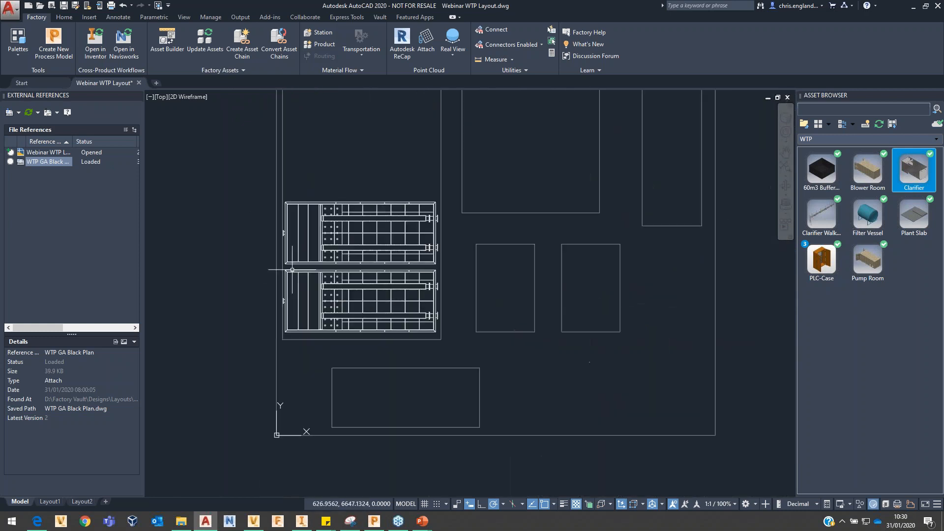
- Paste a third and a fourth clarifier in the same column, each 250 units above the previous one
scroll(292, 205, "up", 2)
key("ctrl+v")
type("25")
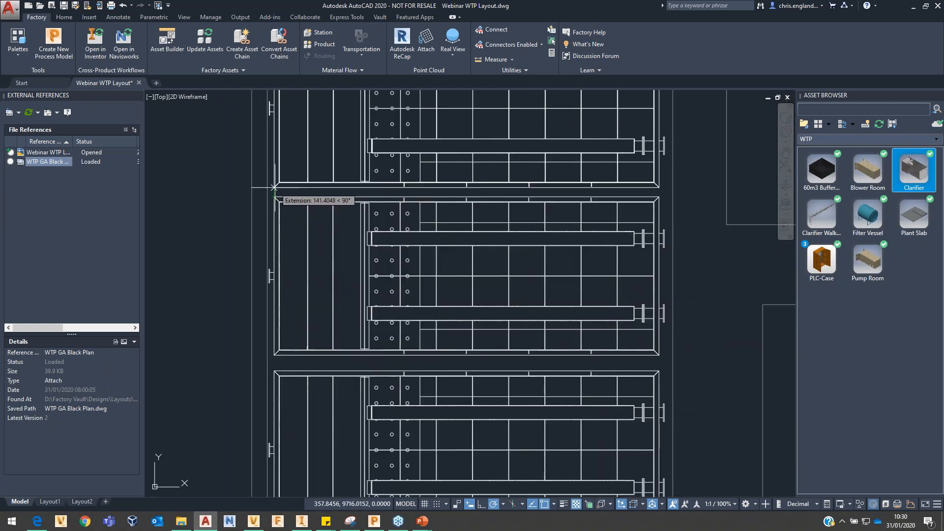
key("Return")
scroll(296, 345, "down", 5)
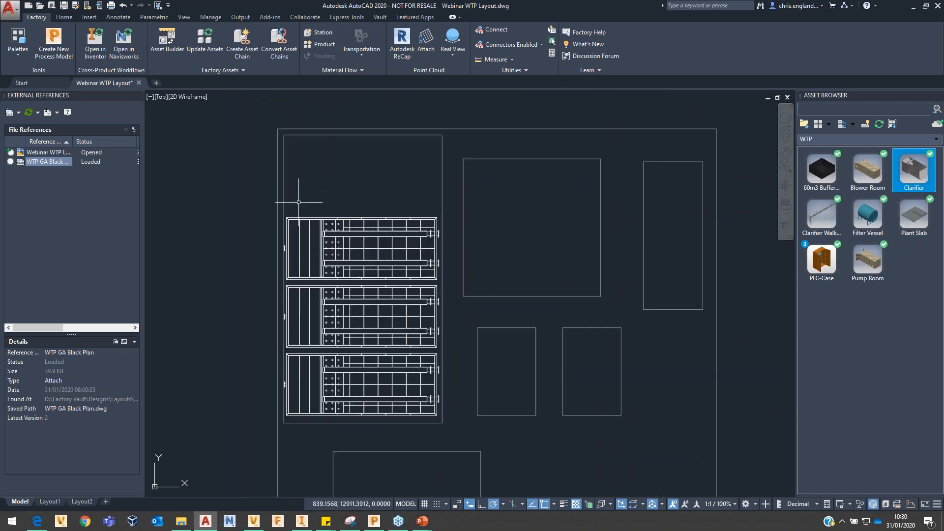
scroll(298, 202, "up", 2)
key("ctrl+v")
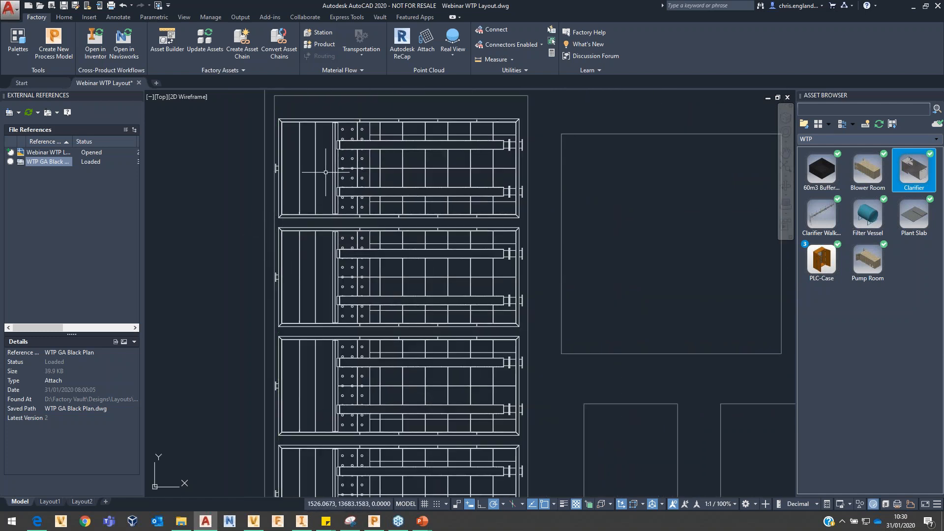
scroll(318, 158, "down", 4)
mouse_move(508, 298)
middle_mouse_down()
mouse_move(466, 308)
mouse_move(482, 296)
middle_mouse_up()
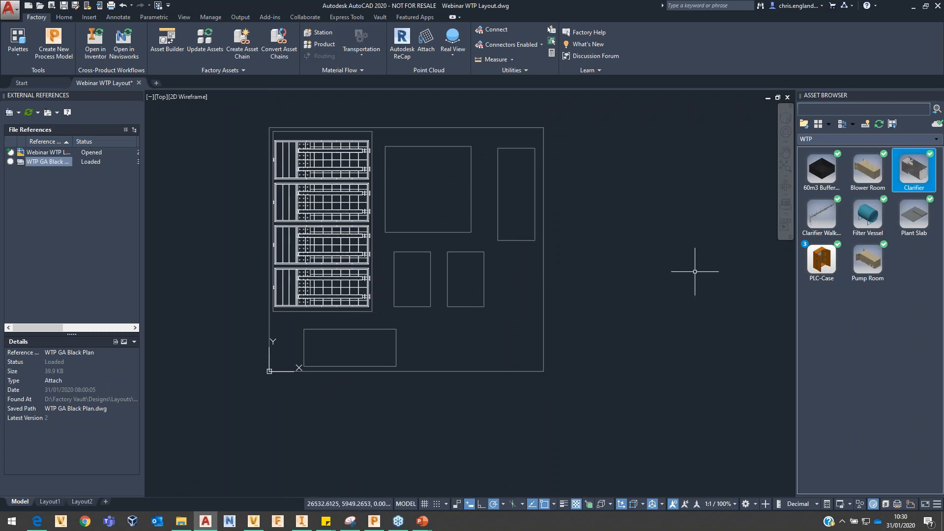
- Place a 60m3 Buffer asset over the large square outline beside the clarifiers
left_click(821, 169)
scroll(466, 201, "up", 2)
left_click(475, 251)
middle_click_drag(490, 140, 433, 260)
left_click(418, 151)
scroll(421, 274, "up", 4)
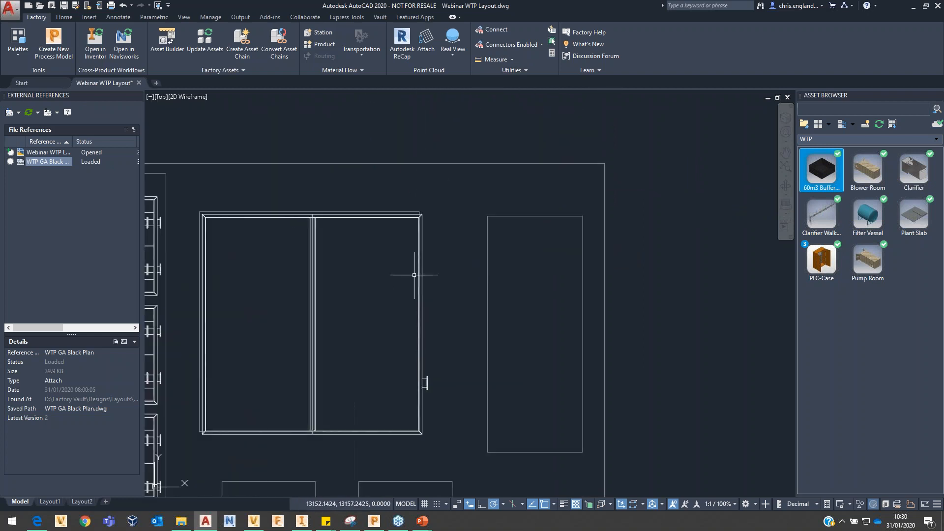
- Move the 60m3 Buffer asset so its upper-right corner meets the upper-right corner of the square outline
left_click(366, 193)
left_click(350, 173)
scroll(434, 157, "up", 4)
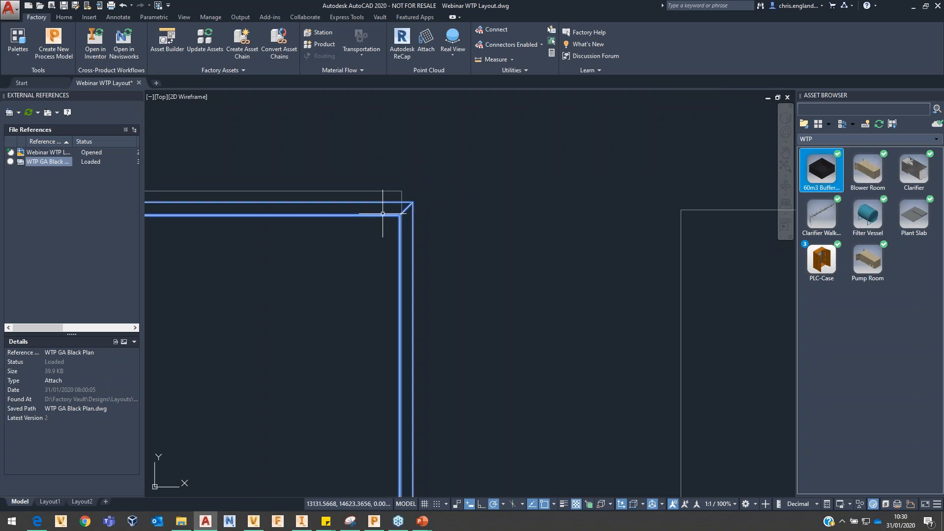
left_click(413, 202)
left_click(401, 191)
scroll(521, 199, "down", 3)
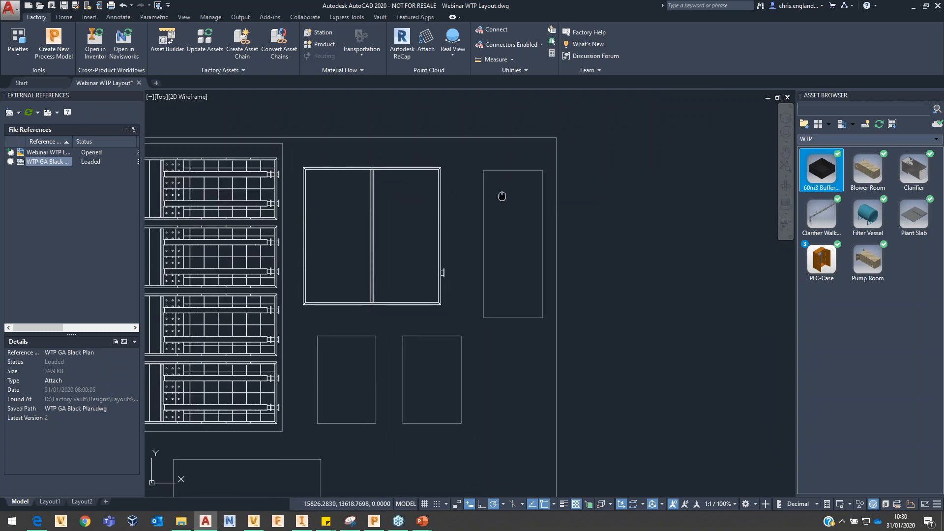
- Place a Pump Room asset over the tall narrow outline at the plan's upper right, keeping the default rotation
left_click(865, 264)
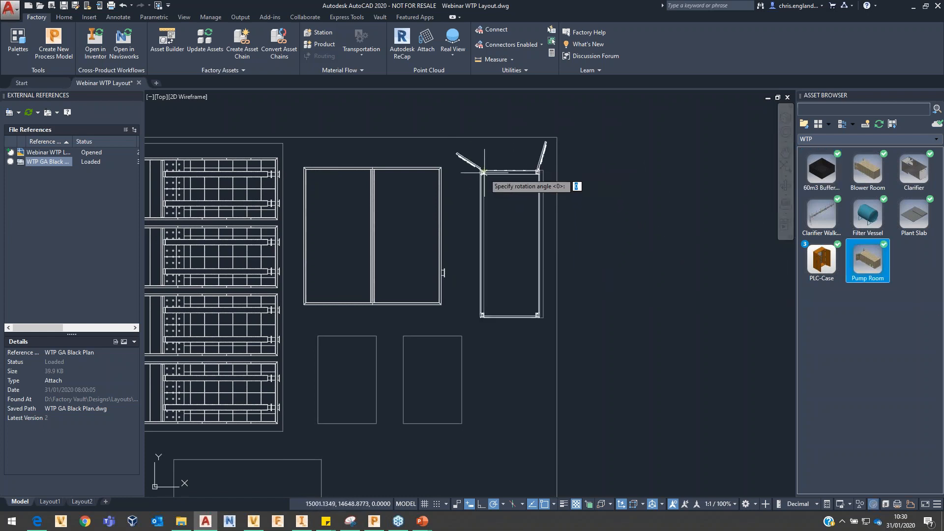
key("Escape")
scroll(487, 182, "up", 4)
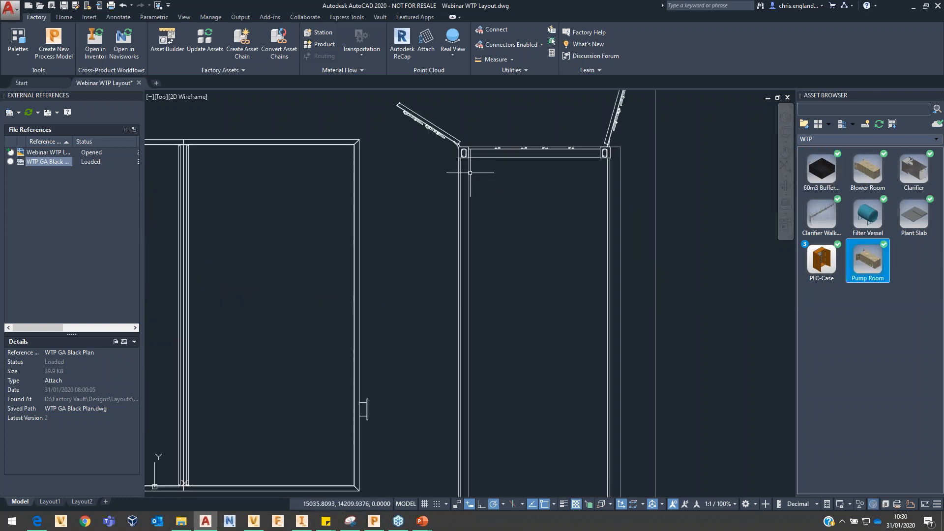
- Move the Pump Room so its upper-left corner meets the upper-left corner of the tall narrow outline
scroll(470, 126, "up", 5)
left_click(430, 280)
type("m")
key("space")
scroll(421, 204, "up", 5)
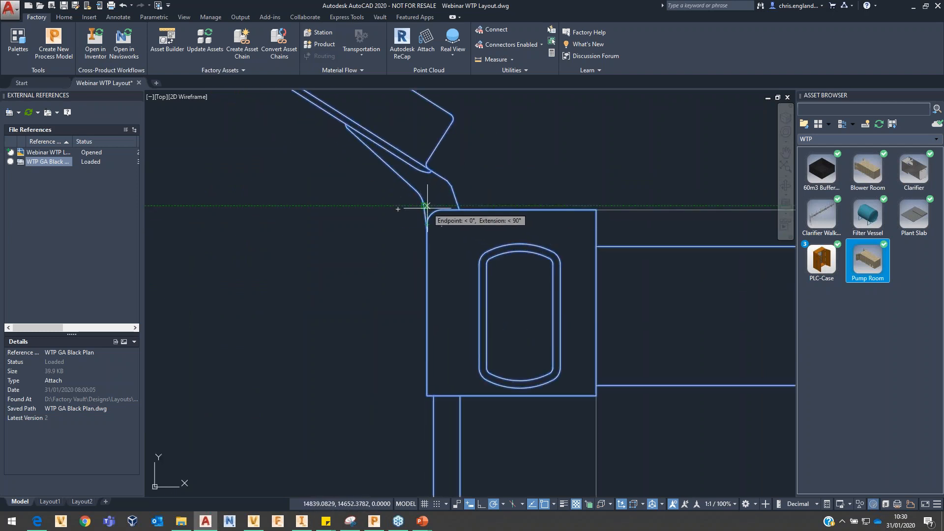
left_click(427, 209)
scroll(341, 234, "down", 2)
scroll(448, 219, "down", 5)
- Place two Filter Vessel assets, rotated 90° clockwise, one over each of the two small rectangular outlines below the buffer
middle_click_drag(473, 338, 515, 231)
left_click(868, 214)
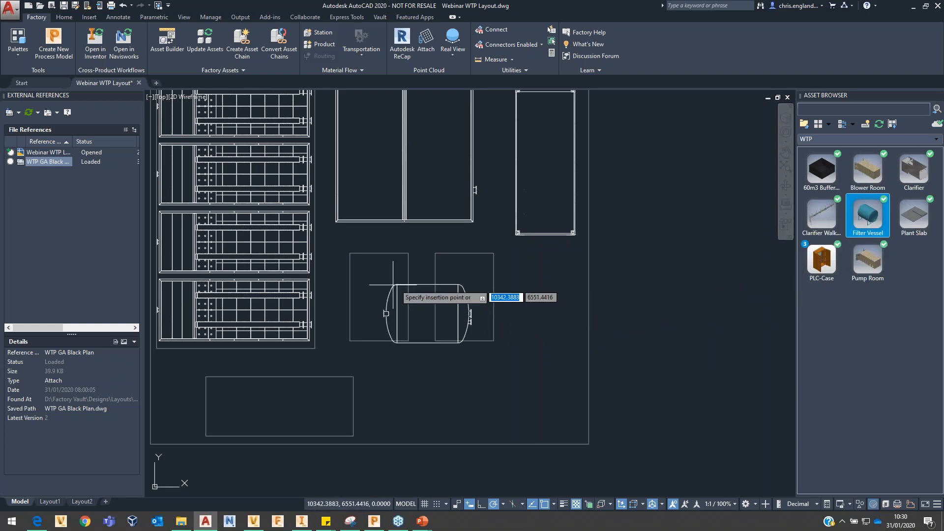
left_click(408, 269)
left_click(408, 293)
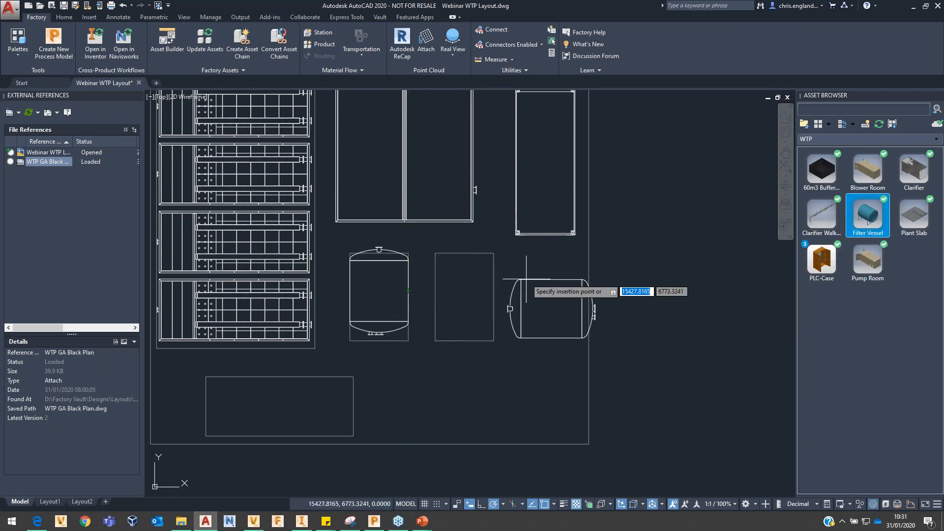
left_click(494, 267)
left_click(494, 291)
key("Escape")
- Move the first filter vessel down so its upper nozzle flange meets the top edge of its outline
scroll(405, 262, "up", 4)
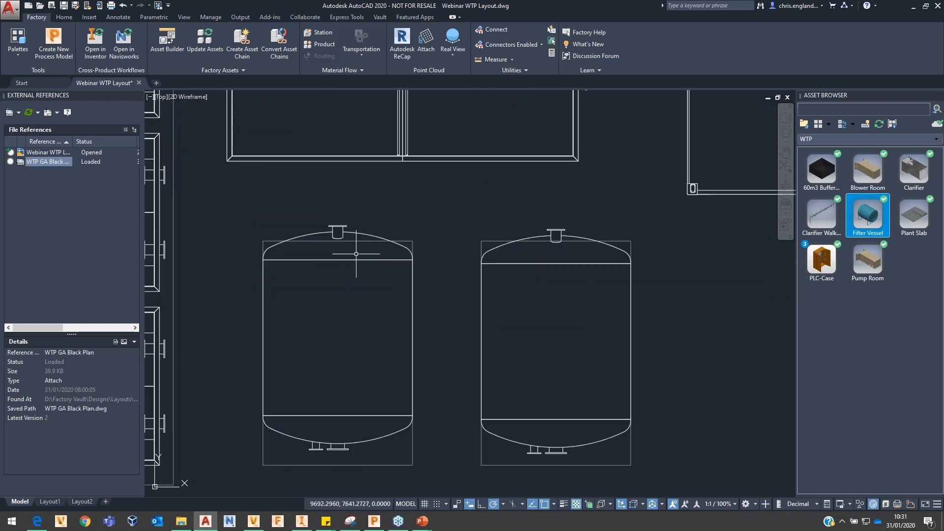
left_click(325, 245)
type("m")
key("Return")
scroll(335, 225, "up", 4)
left_click(342, 226)
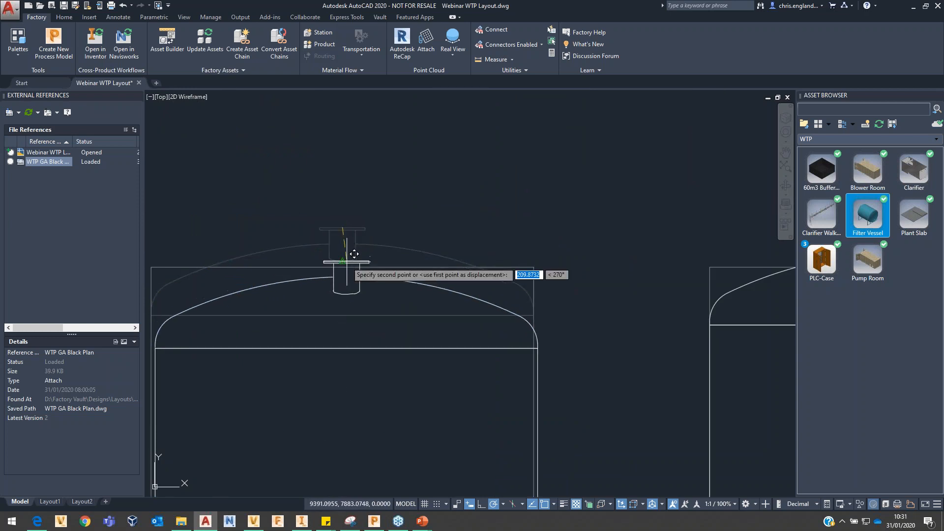
left_click(343, 267)
scroll(283, 262, "down", 4)
- Move the second filter vessel straight down so its upper nozzle flange meets the top edge of its outline
left_click(531, 310)
left_click(512, 286)
key("Return")
scroll(529, 240, "up", 3)
left_click(506, 282)
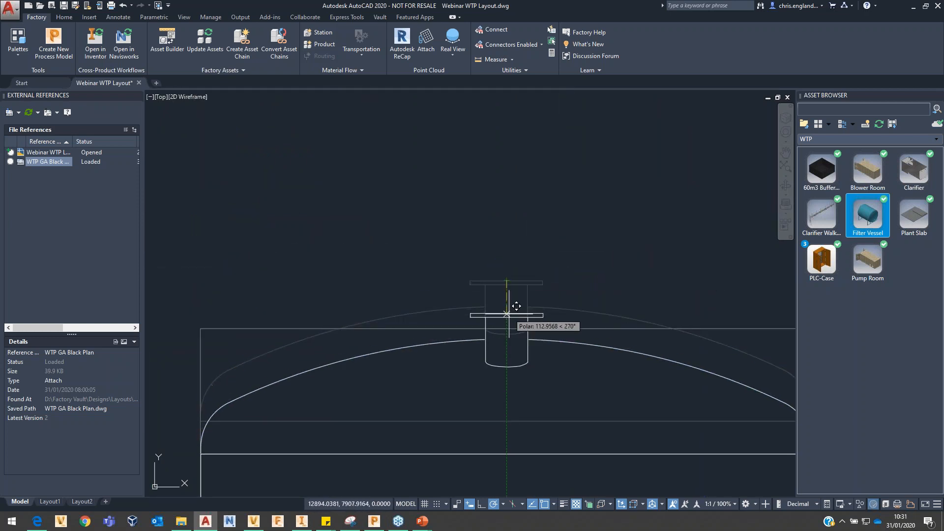
left_click(507, 322)
scroll(484, 244, "down", 7)
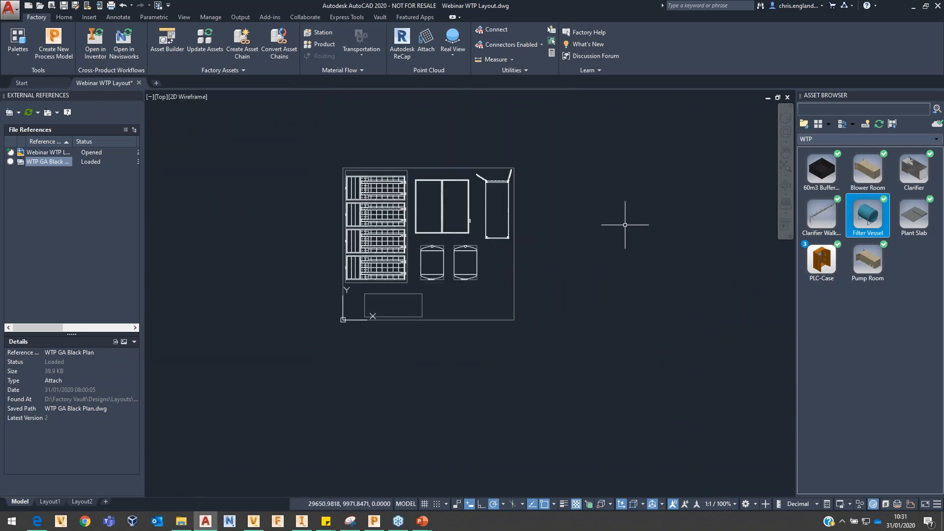
- Place a Blower Room asset unrotated over the wide rectangular outline below the clarifiers
middle_click_drag(625, 224, 657, 234)
left_click(863, 176)
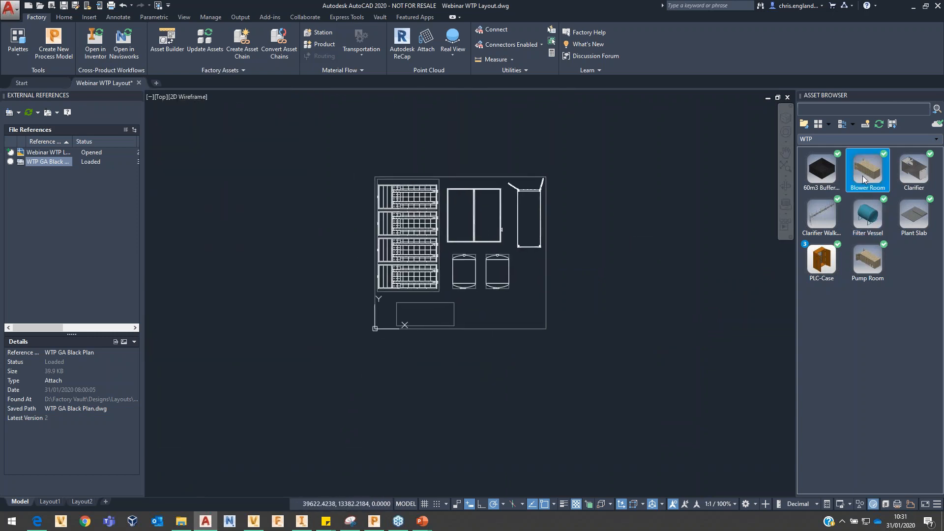
scroll(393, 320, "up", 8)
scroll(433, 339, "up", 6)
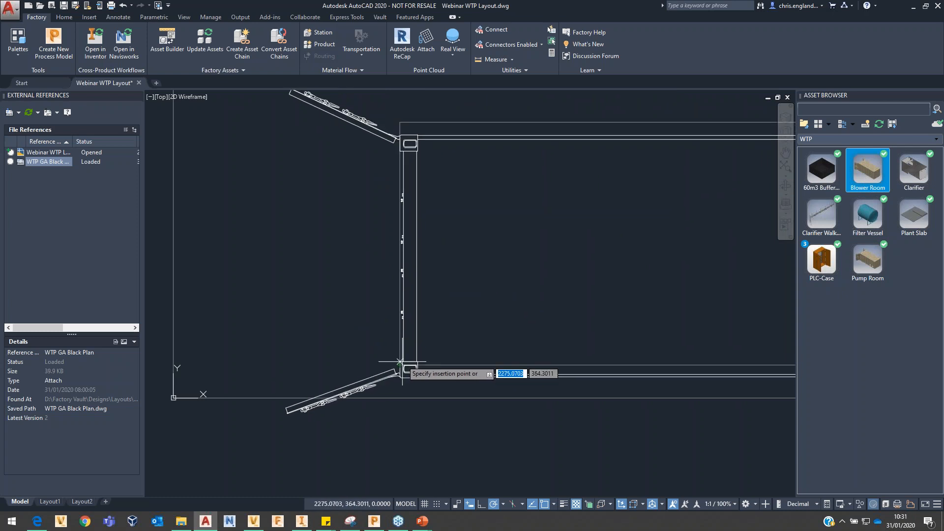
left_click(412, 343)
left_click(531, 344)
key("Escape")
- Move the Blower Room so the upper edge of its corner post lines up with the outline's top edge
scroll(334, 339, "down", 2)
scroll(397, 197, "up", 2)
scroll(388, 198, "up", 4)
scroll(358, 269, "up", 2)
left_click(392, 273)
left_click(348, 223)
type("m")
key("Return")
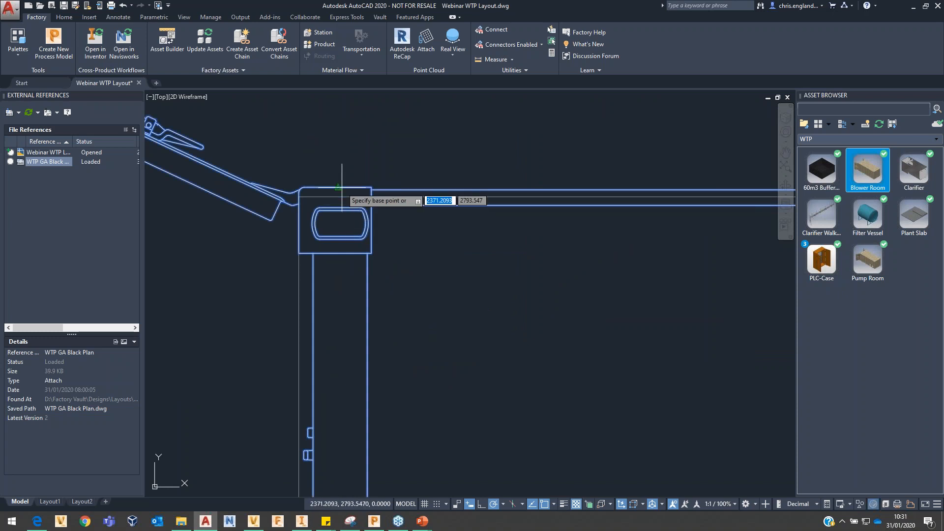
left_click(339, 188)
left_click(342, 187)
scroll(255, 217, "down", 10)
- Open the finished plant layout as a 3D assembly in Inventor
mouse_move(423, 169)
middle_mouse_down()
mouse_move(420, 288)
mouse_move(504, 295)
middle_mouse_up()
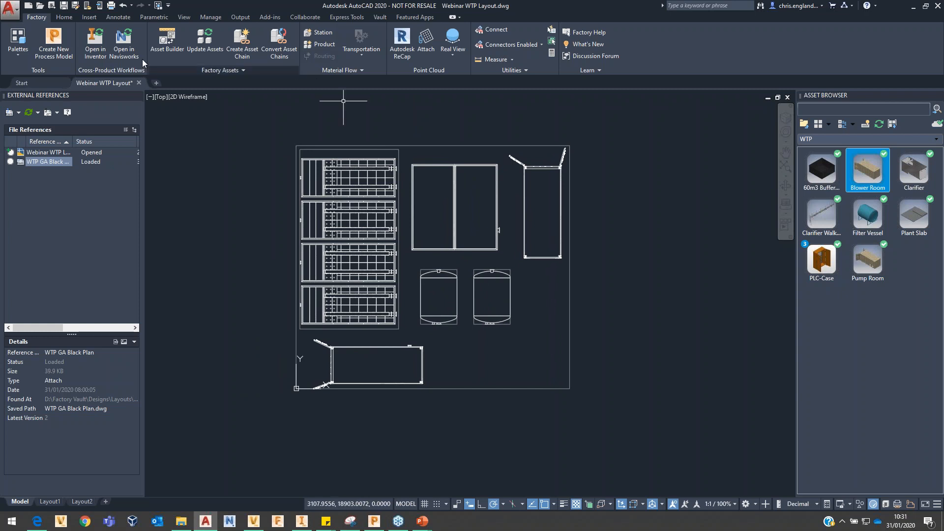
left_click(97, 52)
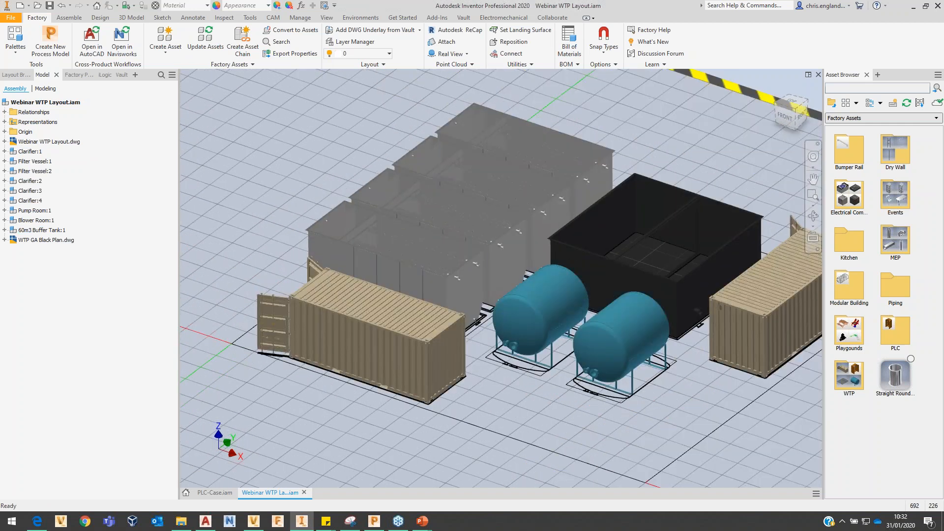
scroll(356, 362, "down", 3)
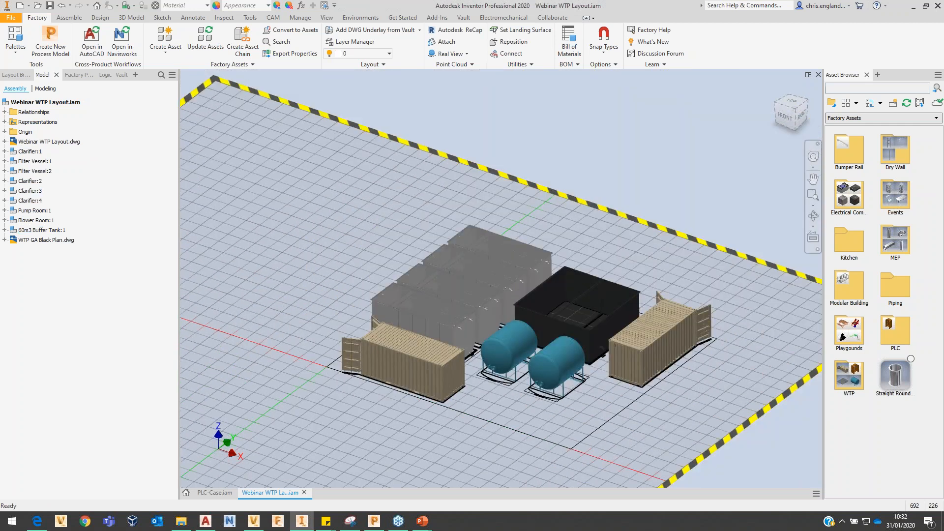
- Start placing a component from Vault and browse to the Factory Webinar folder inside the Layouts designs
left_click(69, 18)
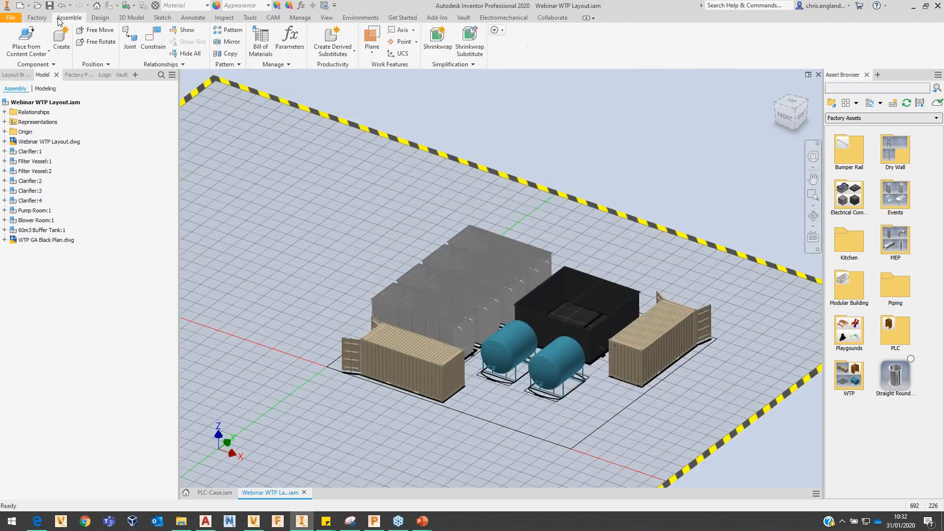
left_click(27, 51)
left_click(42, 90)
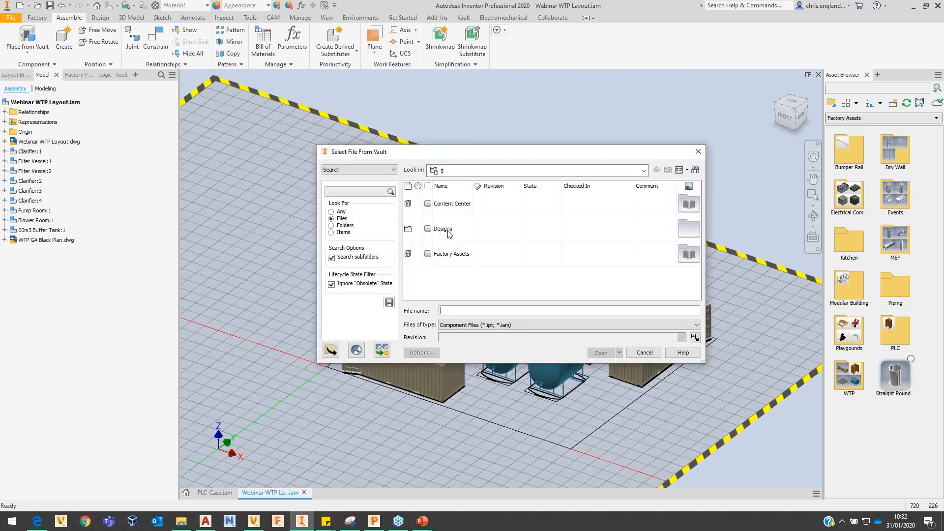
double_click(448, 231)
double_click(450, 253)
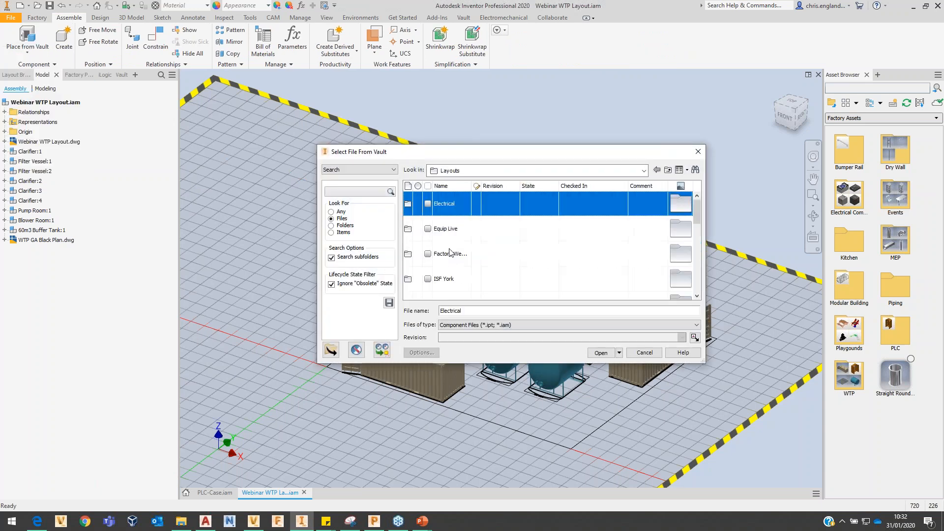
left_click(449, 255)
double_click(450, 262)
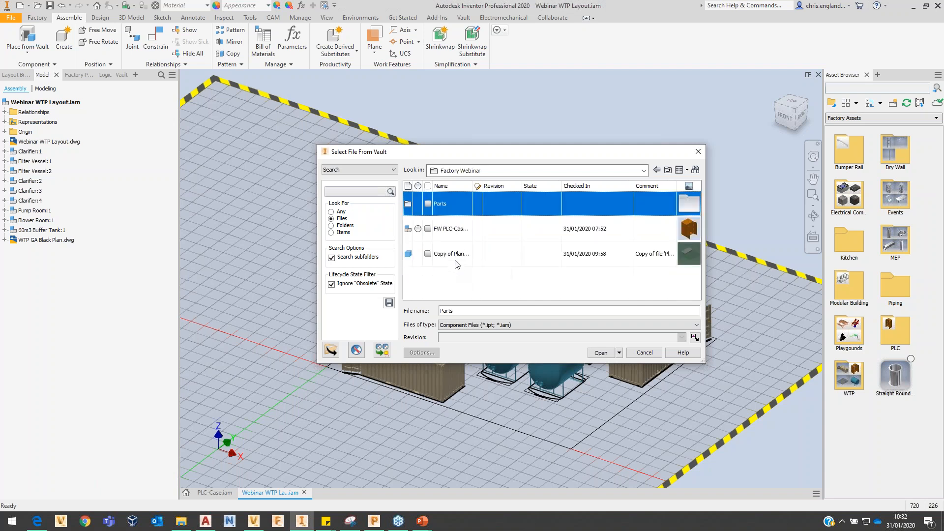
- Place one instance of the Copy of Plant Slab part in the open floor area in front of the plant equipment
double_click(453, 255)
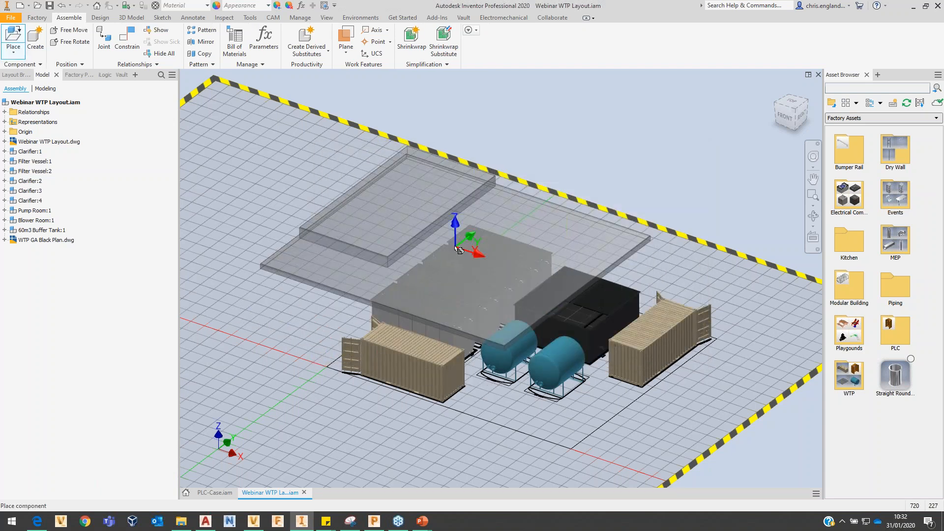
scroll(458, 250, "down", 3)
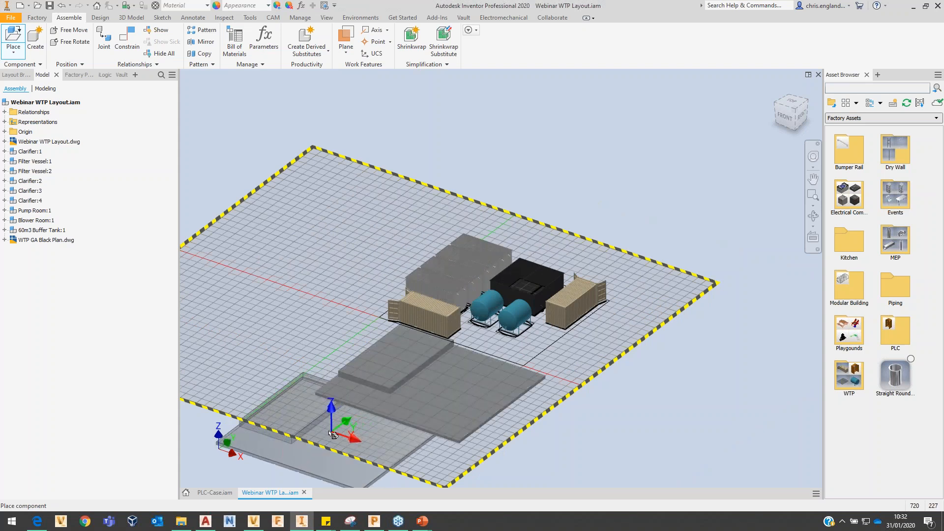
left_click(312, 426)
key("Escape")
- Constrain the top face of the slab's lower level flush with the assembly's XY Plane at 0 mm offset
scroll(332, 382, "up", 4)
key("c")
left_click(4, 132)
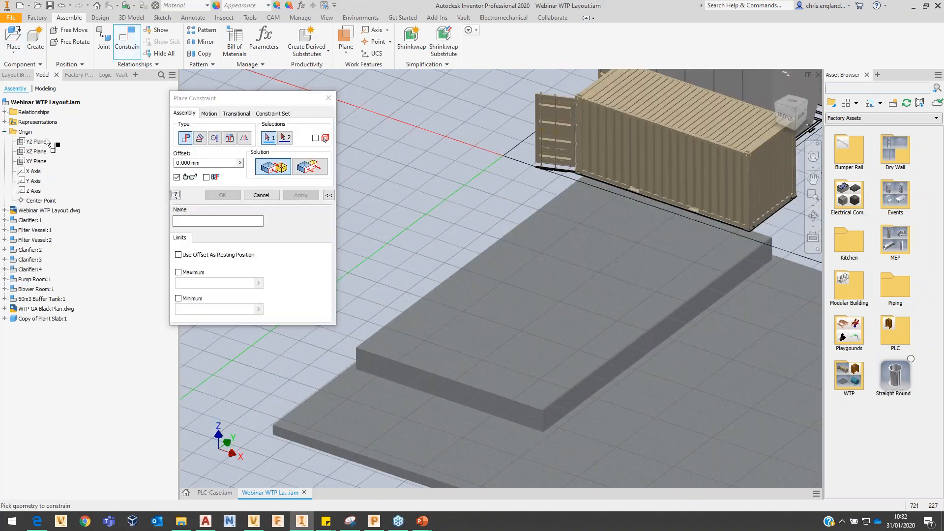
scroll(449, 141, "down", 4)
left_click(523, 265)
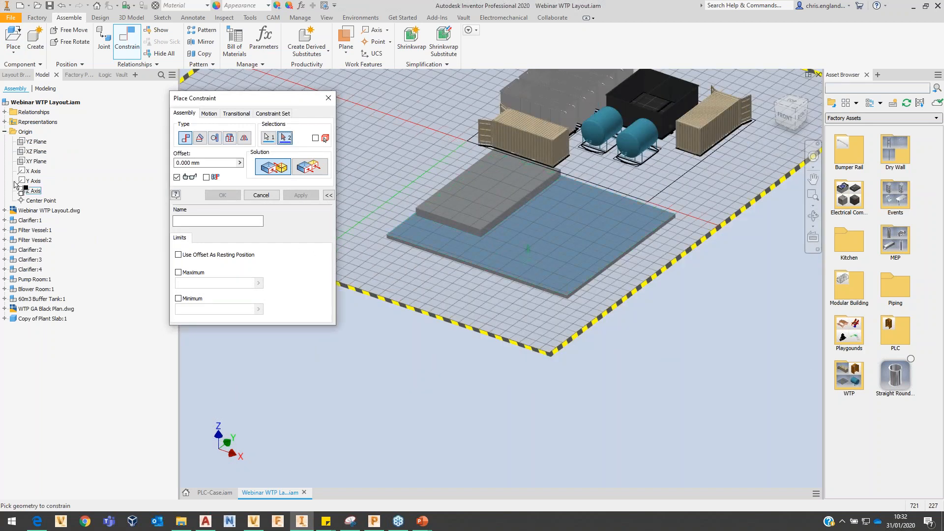
left_click(38, 161)
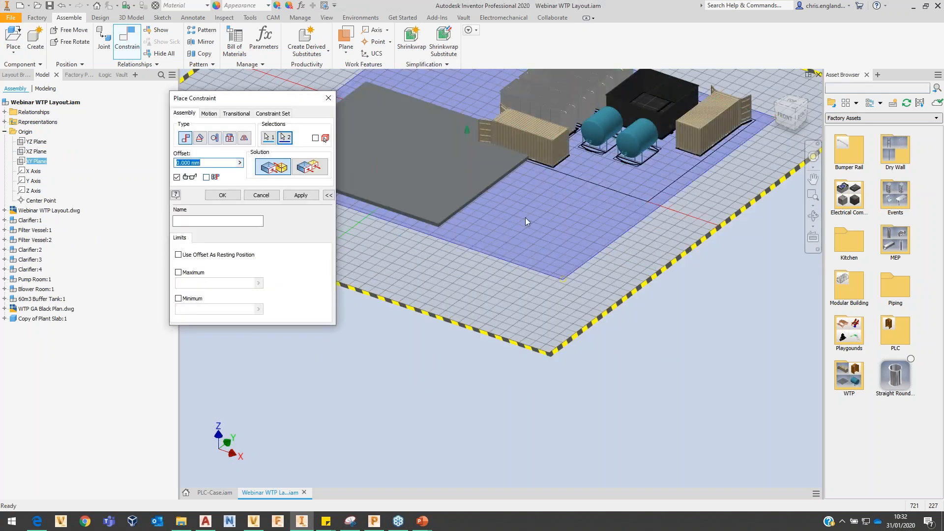
scroll(526, 217, "down", 3)
left_click(310, 166)
left_click(301, 195)
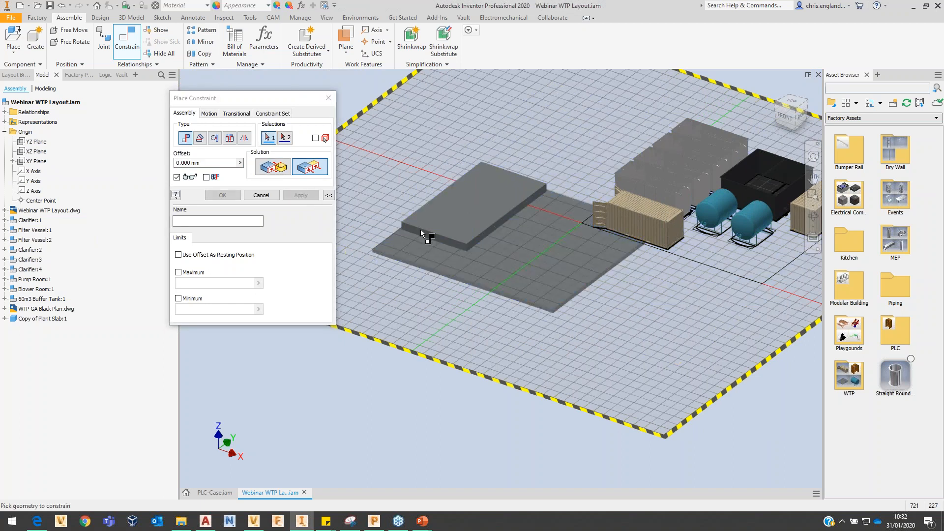
- Mate the slab's long side face to the assembly's XZ Plane with a 0 mm offset
scroll(422, 229, "up", 5)
left_click(458, 163)
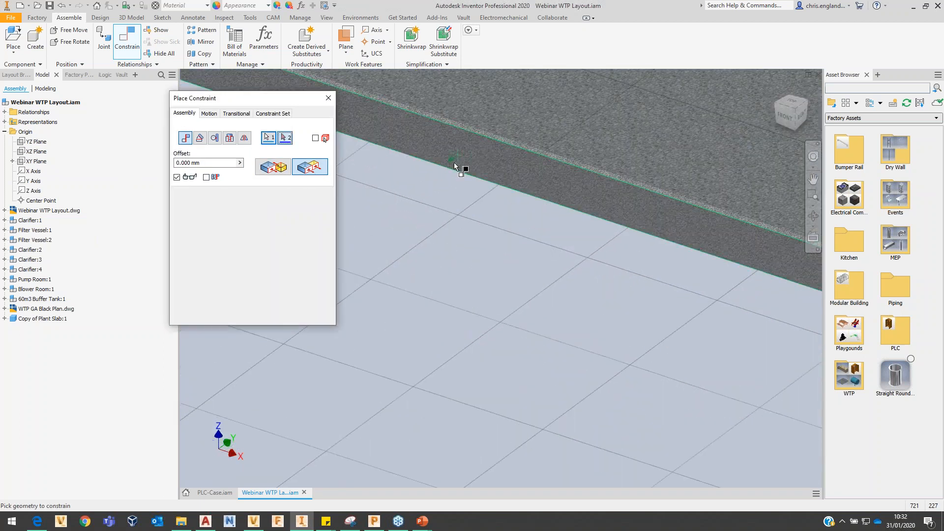
scroll(445, 241, "down", 5)
left_click(31, 151)
left_click(275, 167)
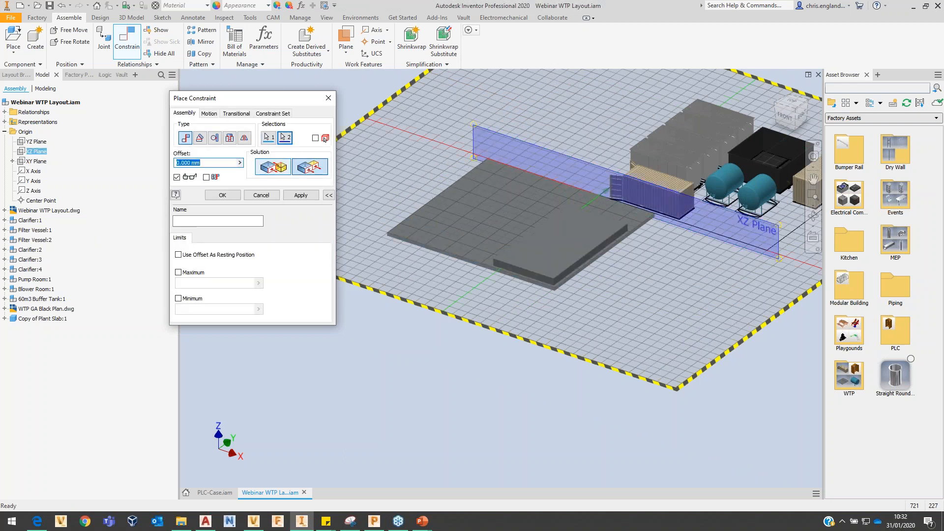
left_click(298, 196)
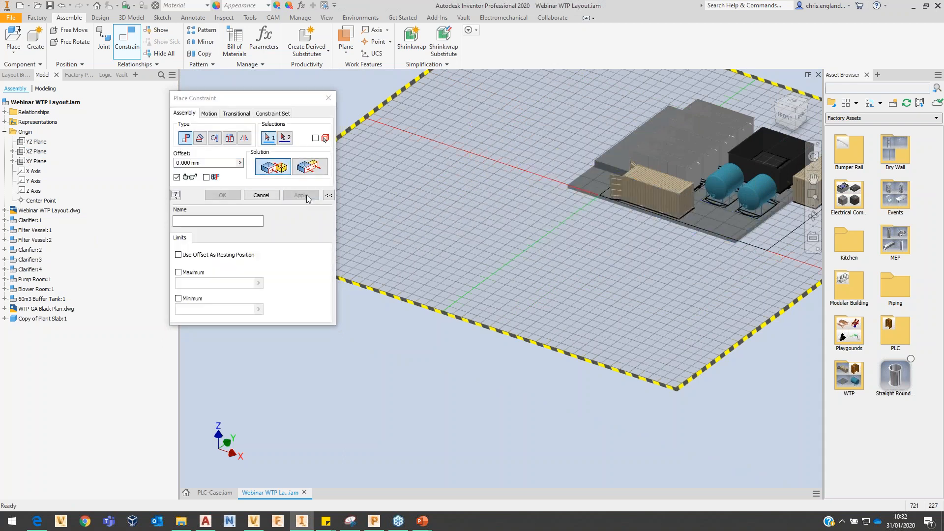
- Constrain the slab's remaining side face to the assembly's YZ Plane at 0 mm offset and finish constraining
scroll(509, 174, "up", 2)
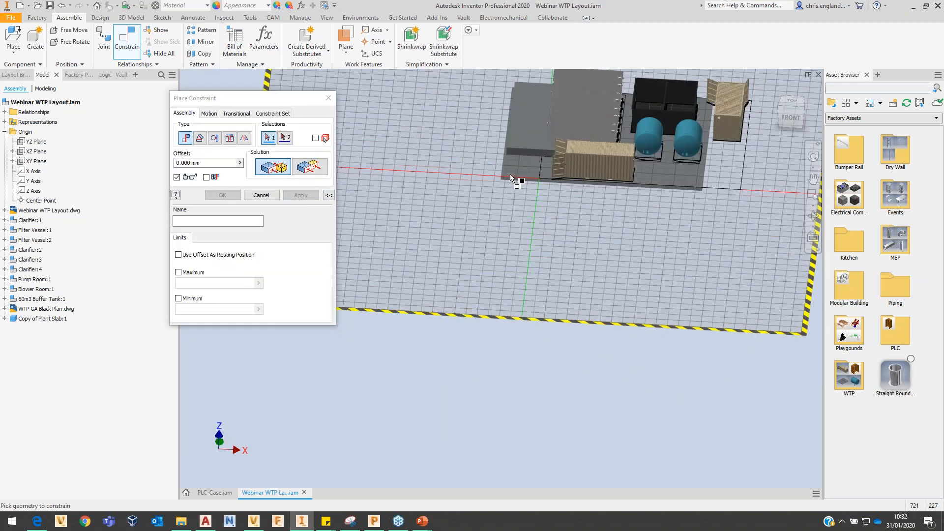
scroll(509, 174, "up", 5)
left_click(559, 170)
scroll(438, 228, "down", 5)
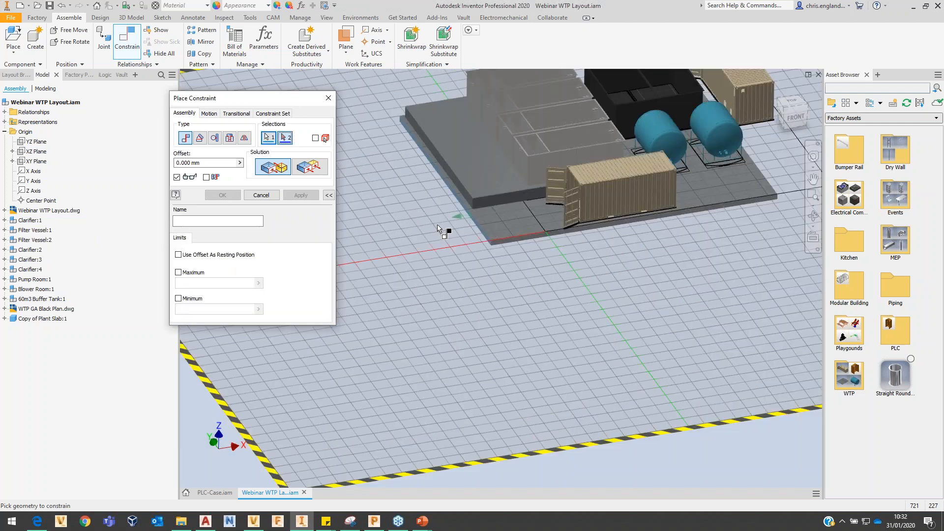
scroll(437, 228, "down", 4)
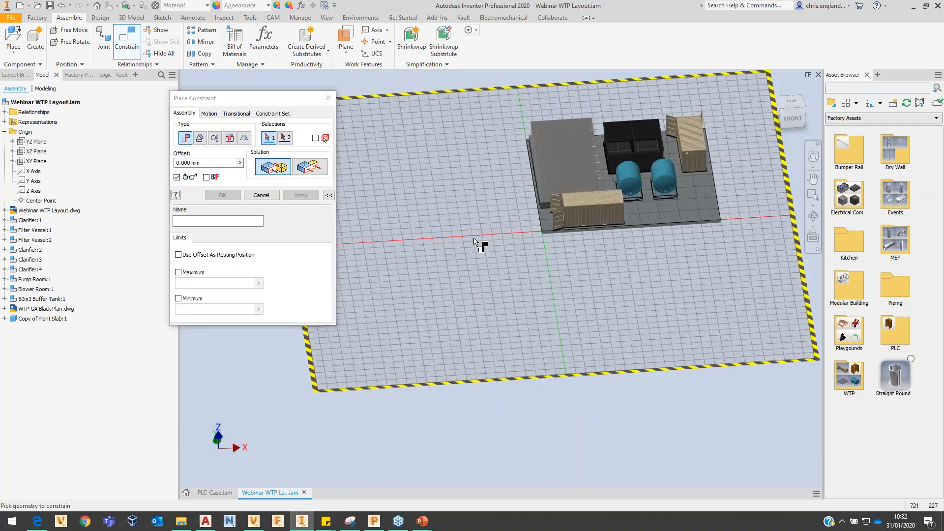
middle_click_drag(476, 238, 706, 243, "shift")
left_click(270, 197)
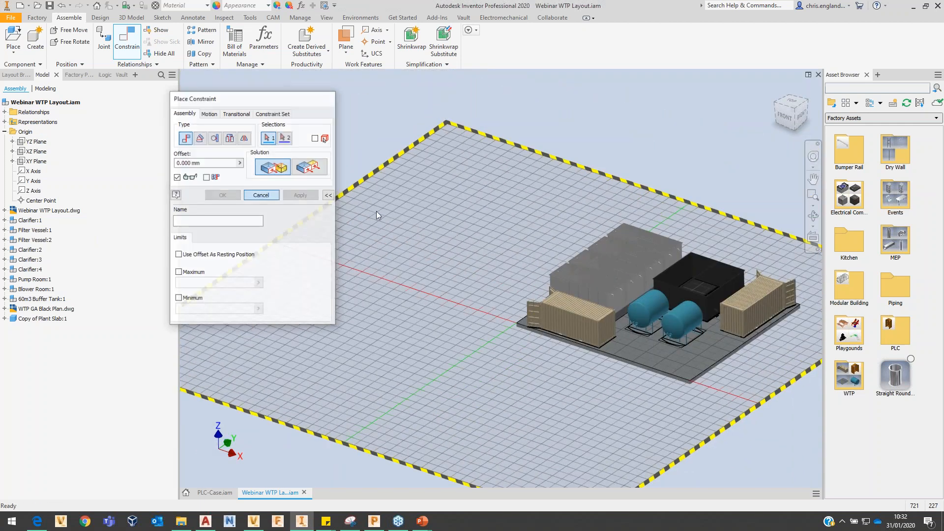
- Measure the height between the slab's lower-level top face and the raised plinth's top face under the clarifiers
scroll(694, 301, "up", 6)
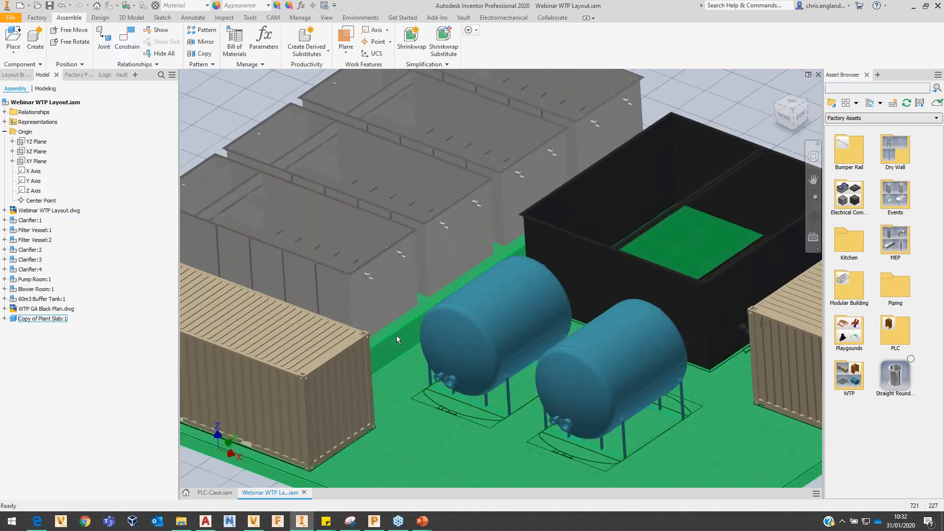
scroll(392, 295, "up", 4)
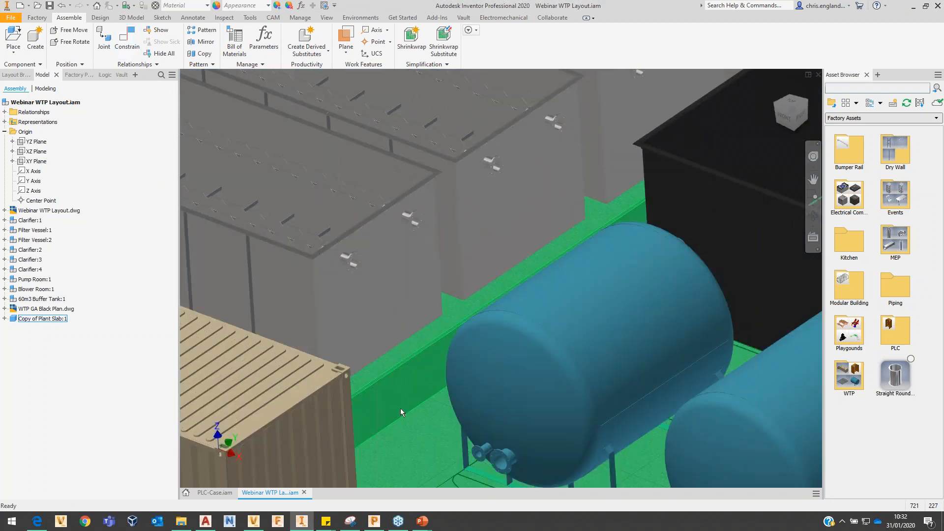
key("m")
left_click(418, 430)
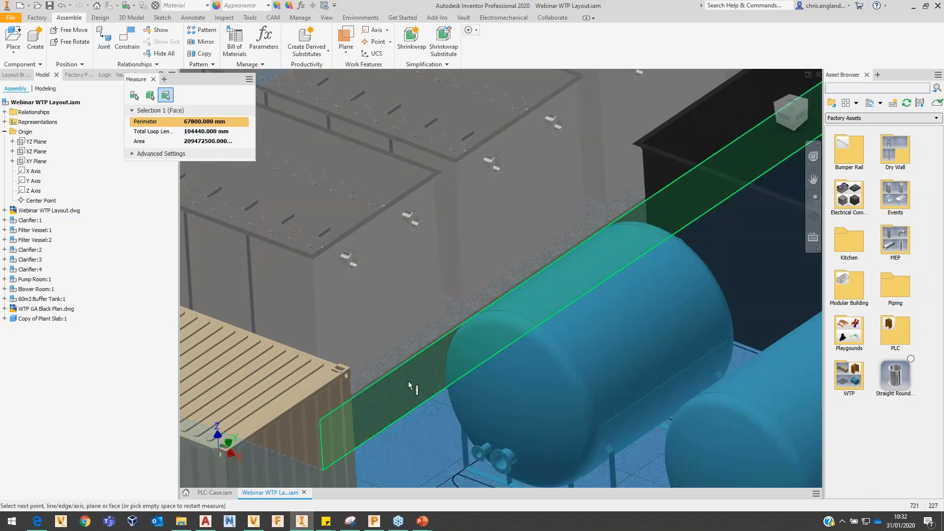
scroll(406, 376, "up", 3)
left_click(392, 359)
scroll(398, 369, "down", 5)
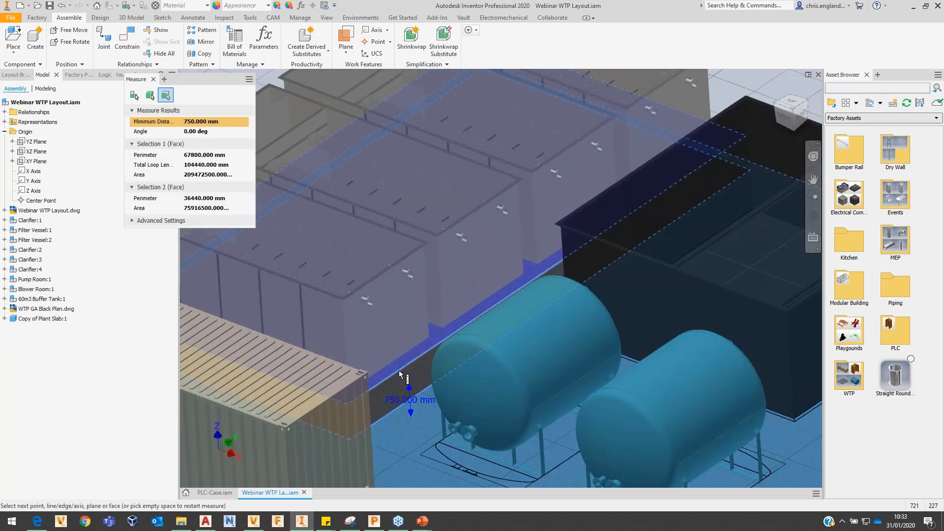
scroll(400, 374, "down", 5)
key("Escape")
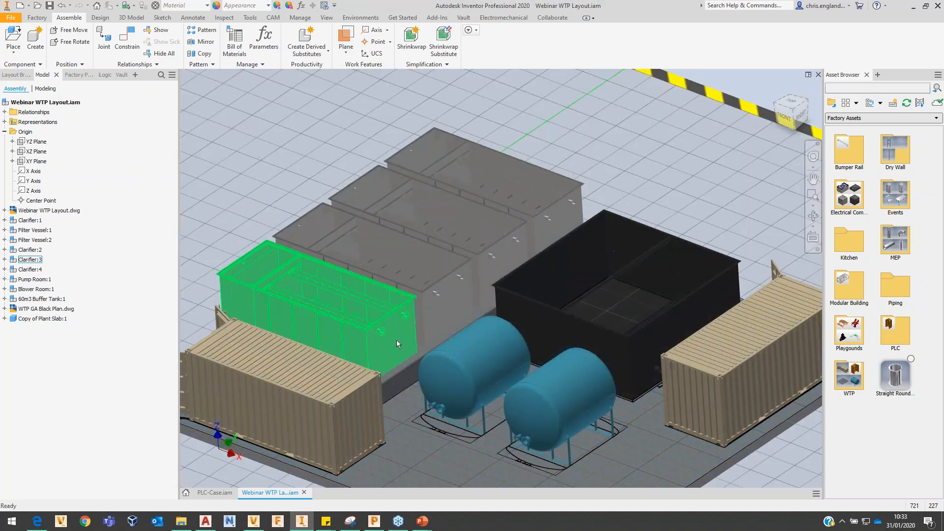
- Reposition all four clarifiers together, moving them 750 mm upward along the Z axis from a corner edge of the end clarifier
left_click(394, 341)
left_click(453, 317, "ctrl")
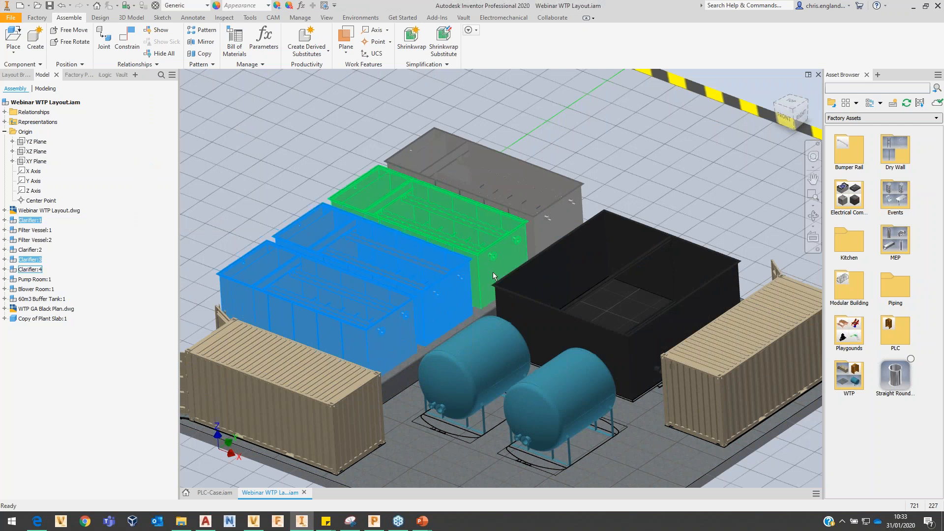
left_click(553, 227, "ctrl")
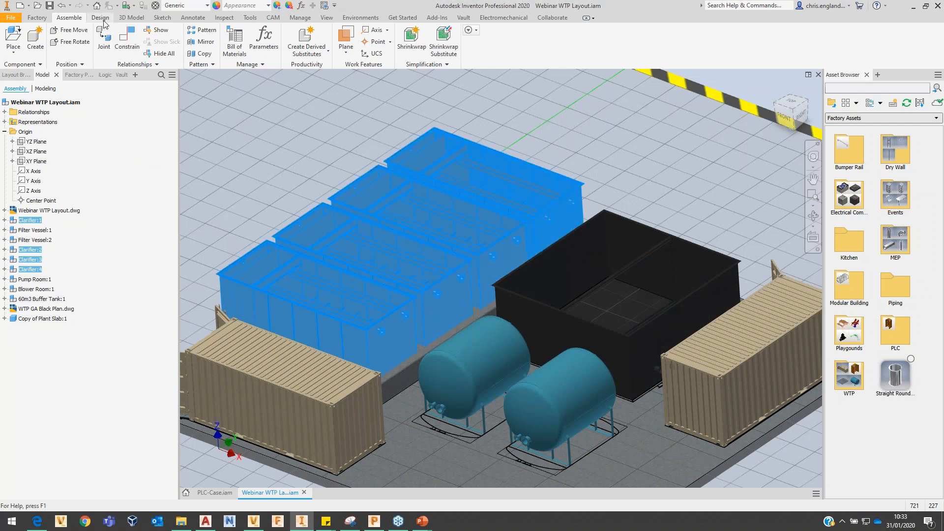
left_click(37, 18)
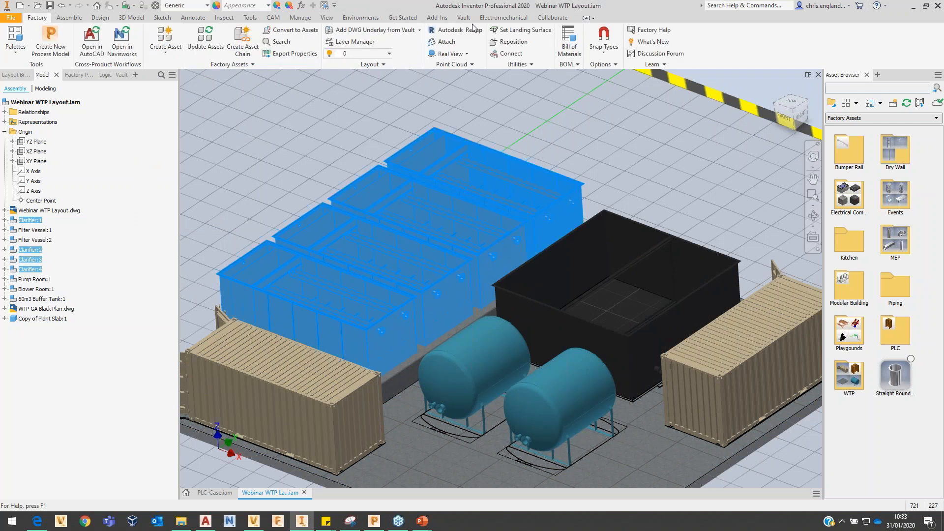
left_click(511, 42)
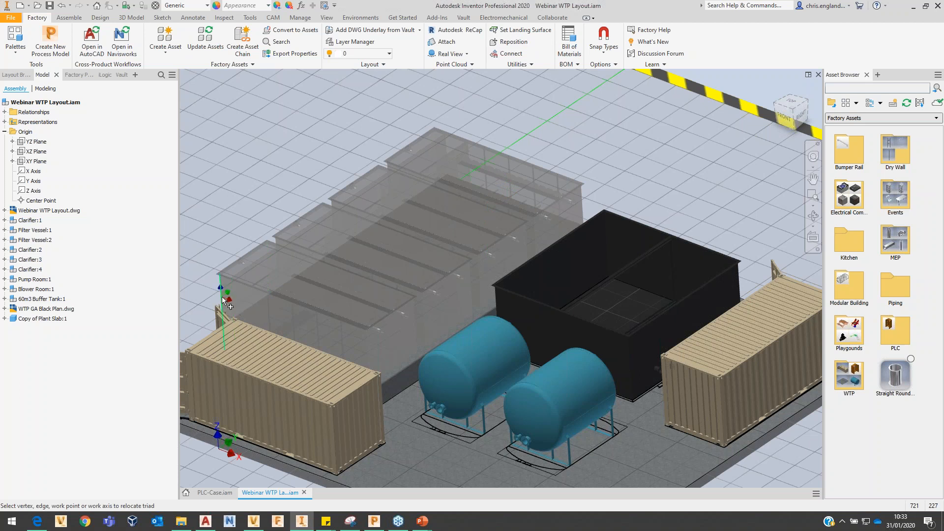
left_click(222, 297)
middle_click_drag(223, 313, 296, 367, "shift")
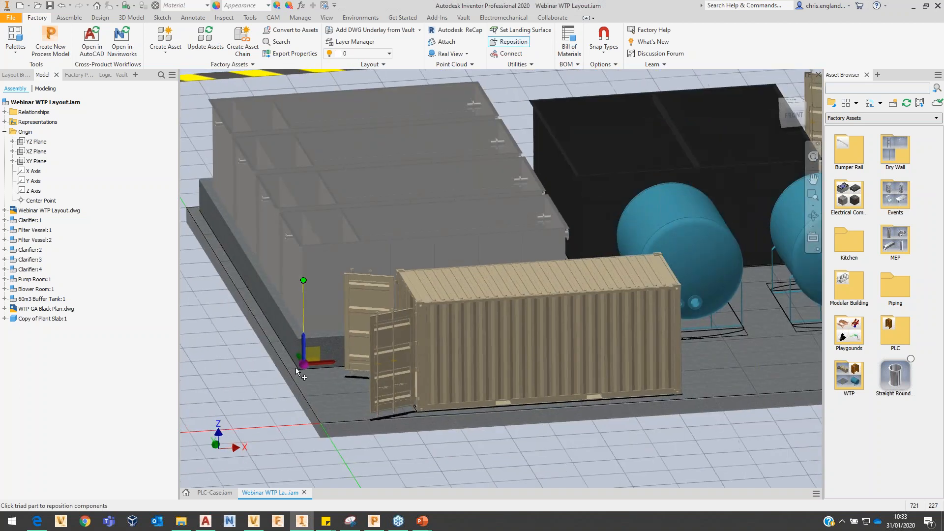
left_click_drag(303, 330, 303, 306)
type("750")
key("Return")
middle_click_drag(344, 322, 304, 325, "shift")
right_click(305, 325)
left_click(337, 334)
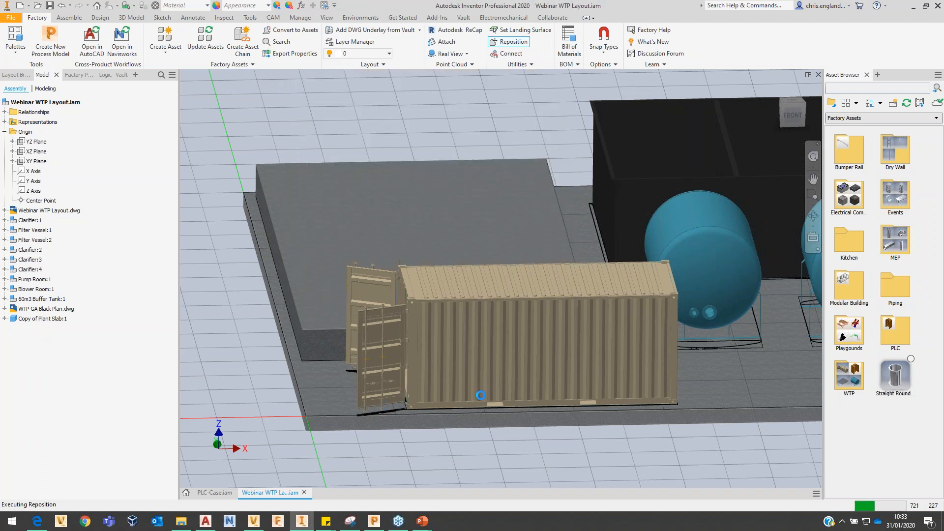
- Inspect the clarifiers' seating on the raised plinth and the rest of the plant from several angles
middle_click_drag(417, 405, 424, 358, "shift")
scroll(548, 265, "down", 3)
middle_click_drag(548, 264, 552, 231, "shift")
scroll(538, 235, "down", 5)
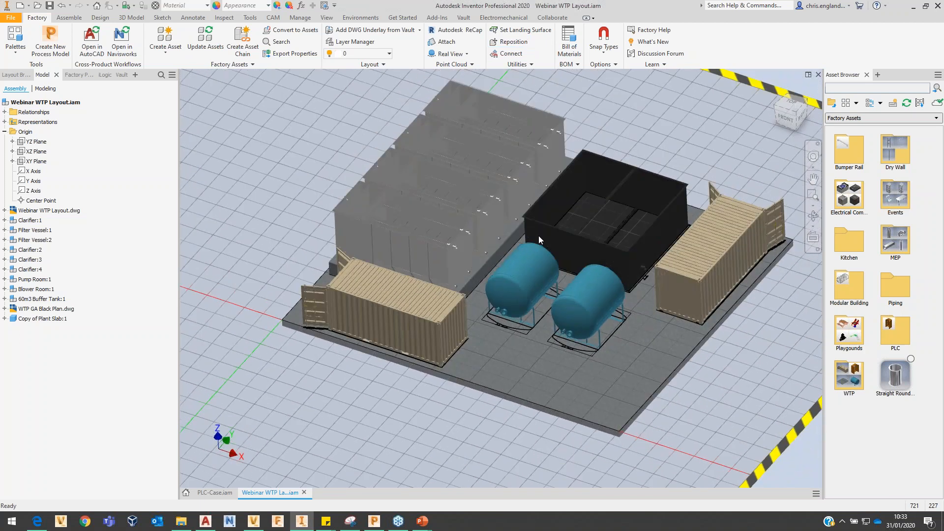
scroll(437, 290, "up", 5)
scroll(438, 290, "up", 2)
scroll(437, 290, "down", 5)
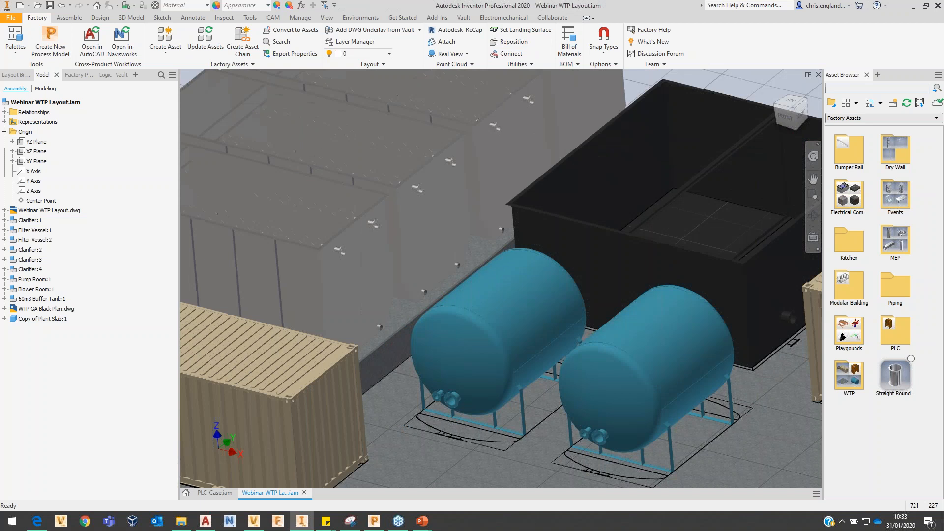
scroll(438, 290, "down", 3)
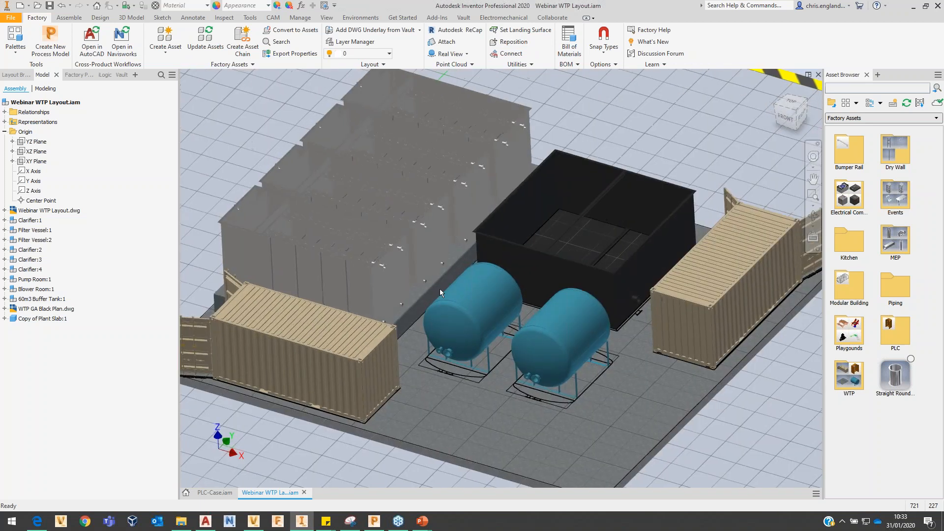
- Save Webinar WTP Layout.iam with the proposed save options for its dependents
left_click(49, 5)
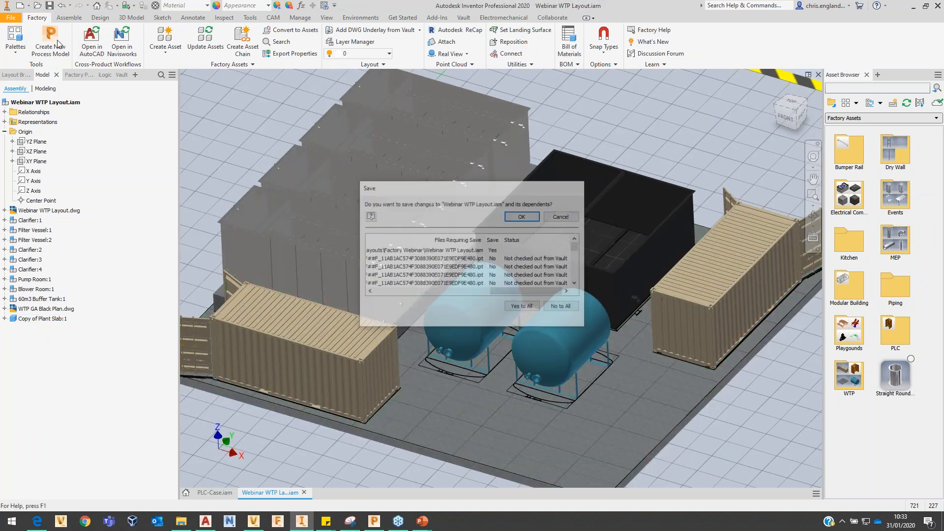
left_click(522, 216)
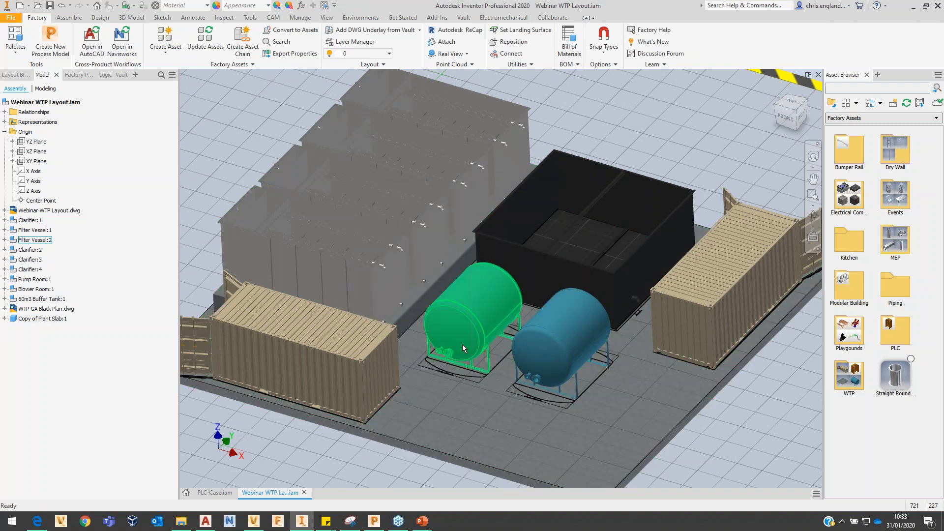
scroll(488, 338, "down", 3)
scroll(487, 335, "up", 3)
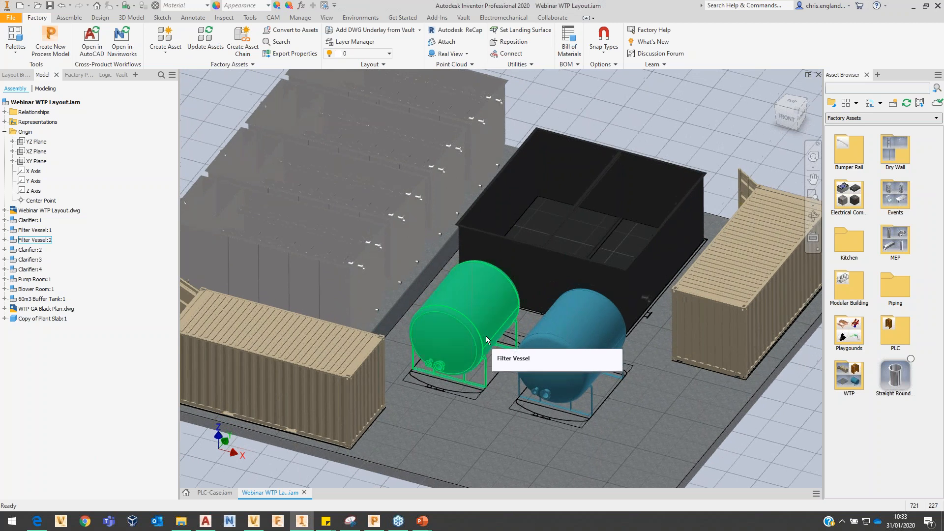
scroll(499, 330, "down", 5)
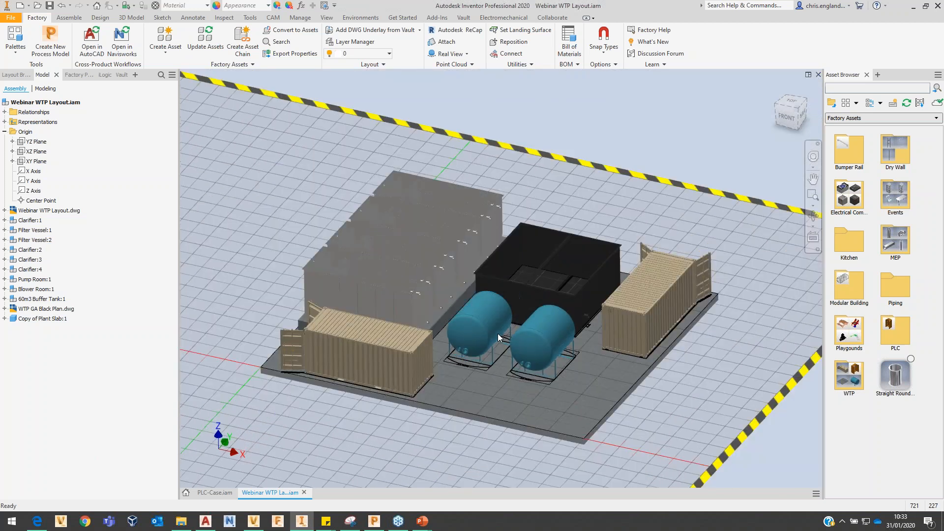
scroll(498, 333, "down", 3)
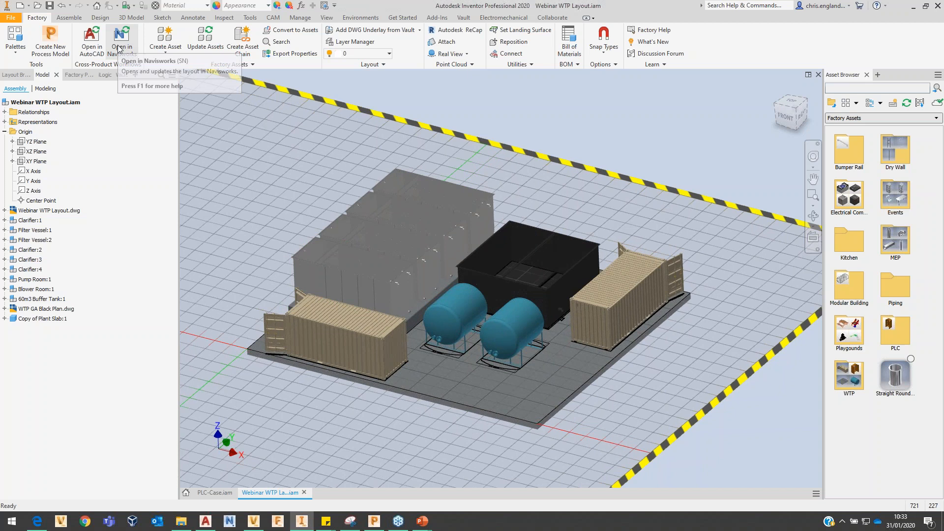
left_click(532, 235)
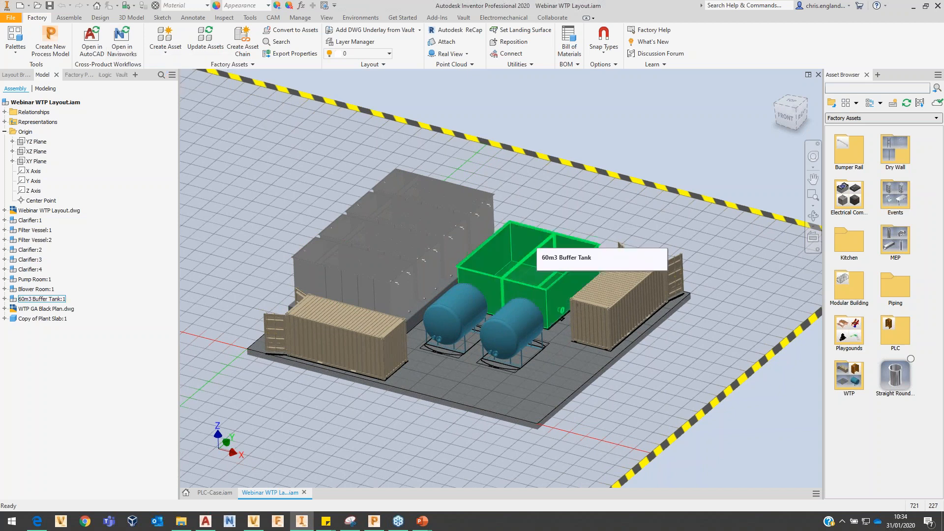
middle_click_drag(532, 236, 499, 264, "shift")
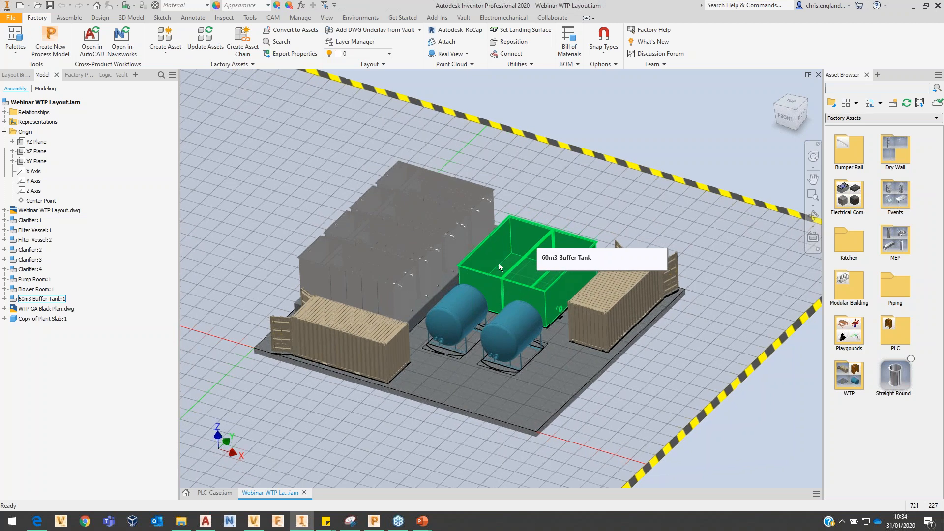
- Switch to Navisworks Manage and examine the water treatment plant layout from different viewpoints
left_click(230, 521)
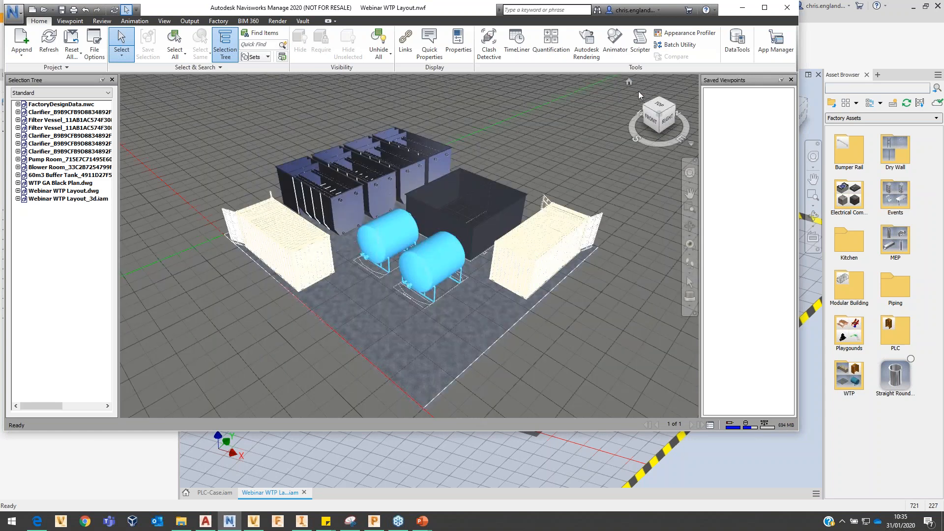
middle_click_drag(516, 168, 438, 213, "shift")
scroll(439, 212, "up", 4)
middle_click_drag(381, 168, 363, 144, "shift")
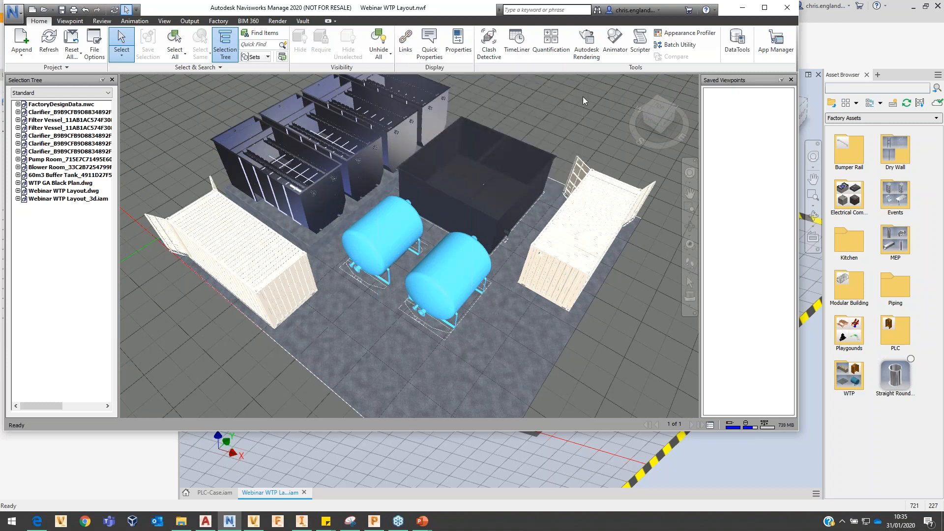
mouse_move(500, 148)
middle_mouse_down("shift")
mouse_move(516, 138)
mouse_move(435, 198)
middle_mouse_up("shift")
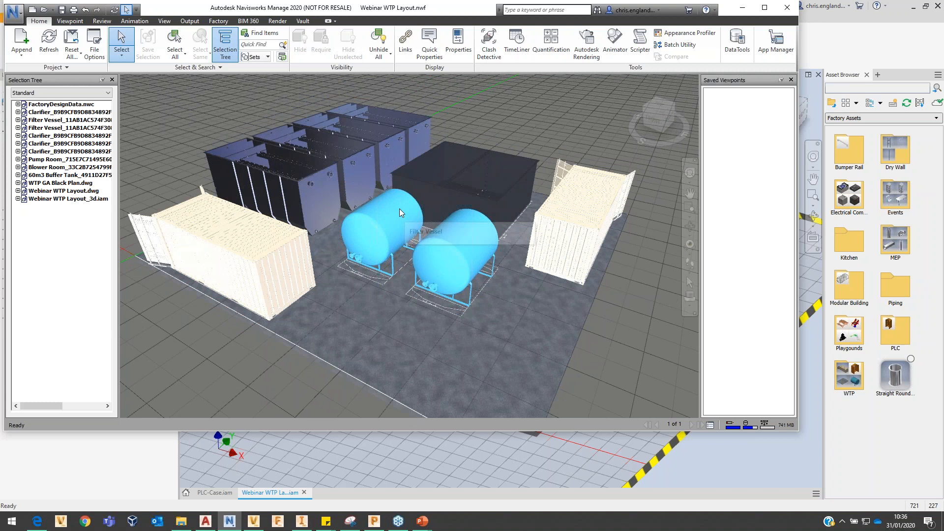
mouse_move(399, 208)
middle_mouse_down("shift")
mouse_move(426, 213)
mouse_move(352, 210)
middle_mouse_up("shift")
- Review the file formats that can be appended to the Navisworks model, including Revit, without adding a file
left_click(22, 56)
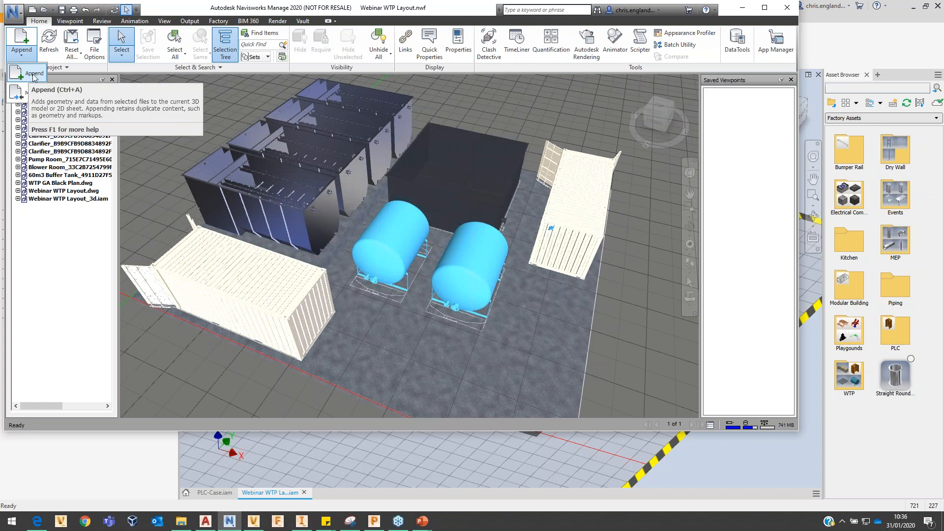
left_click(34, 75)
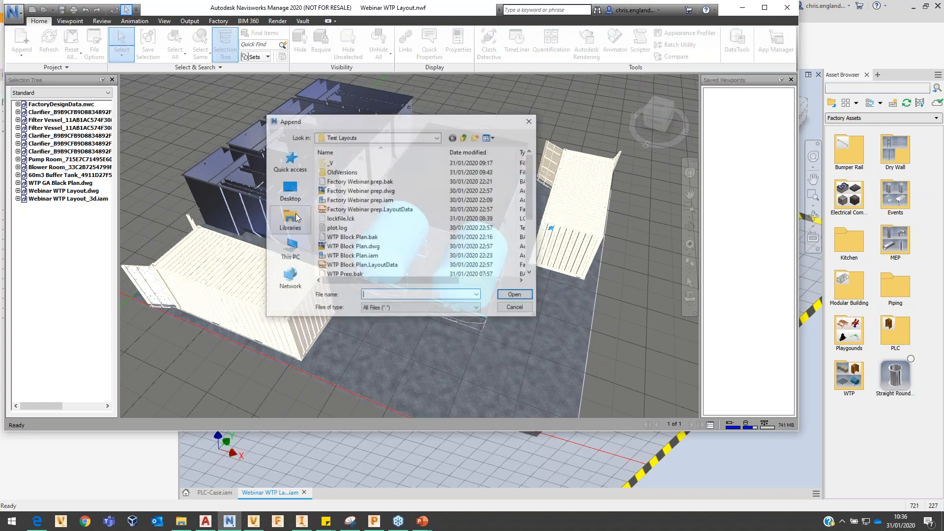
left_click(403, 308)
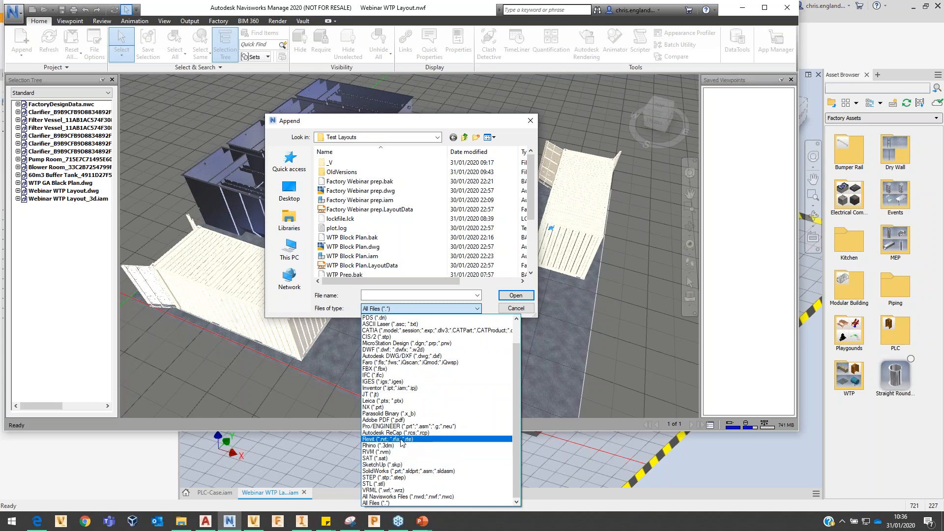
left_click(517, 309)
left_click(518, 310)
left_click(516, 308)
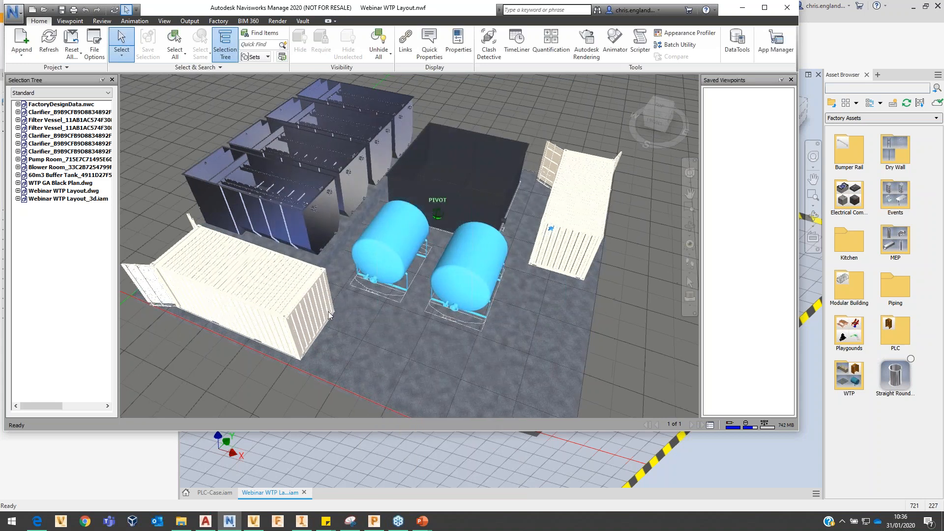
left_click(303, 20)
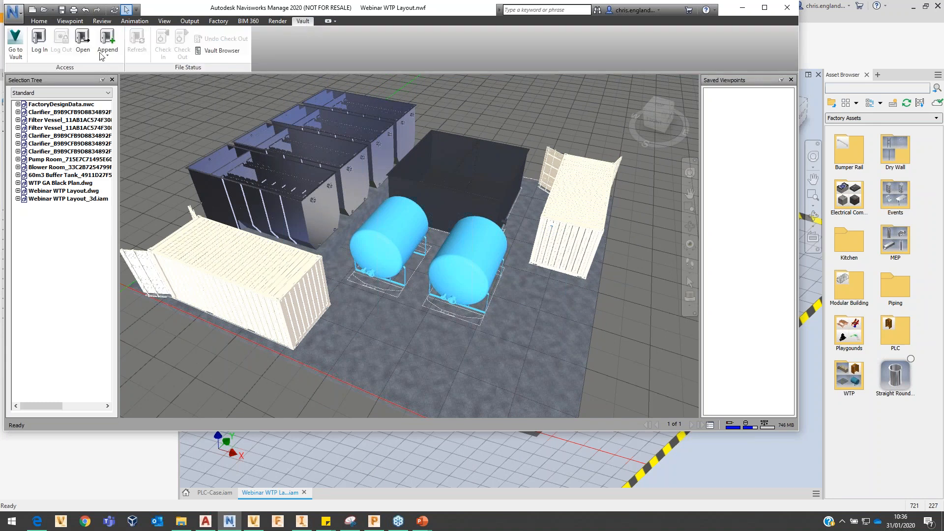
left_click(276, 21)
left_click(219, 22)
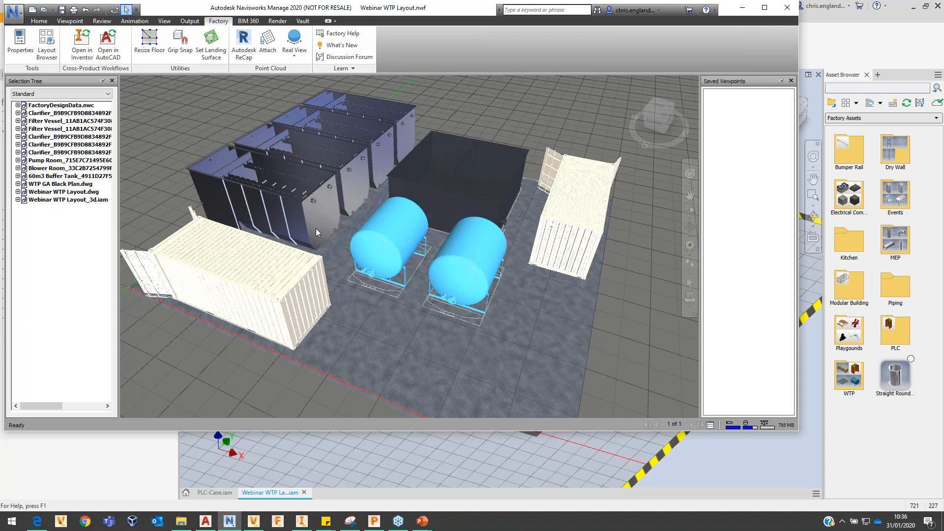
- Return to Inventor, look over the plant layout and bring the open PLC-Case.iam assembly to the front
left_click(741, 8)
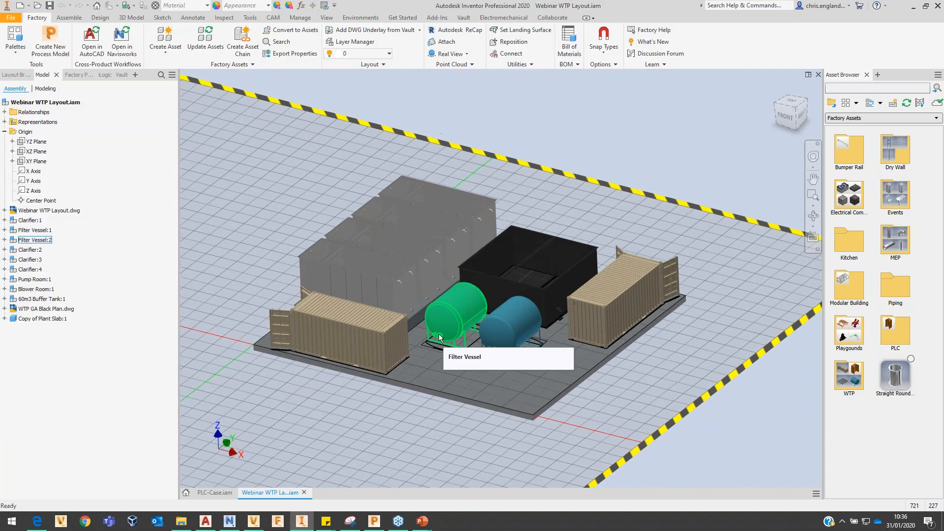
scroll(498, 294, "up", 3)
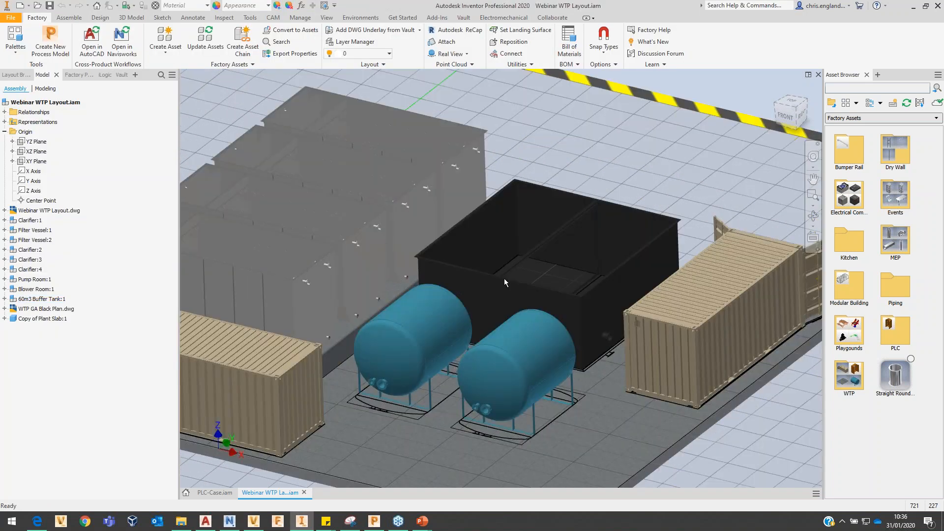
scroll(516, 285, "down", 2)
scroll(516, 285, "up", 2)
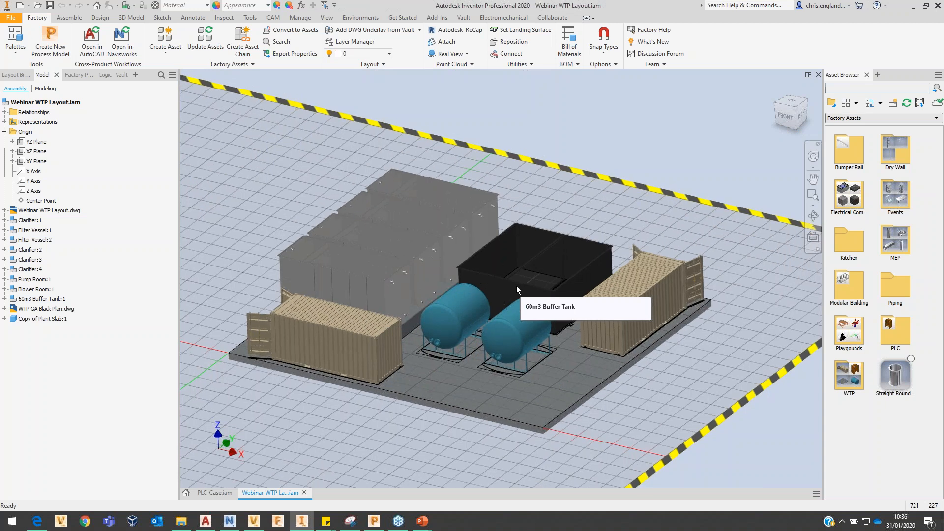
middle_click_drag(433, 360, 437, 349, "shift")
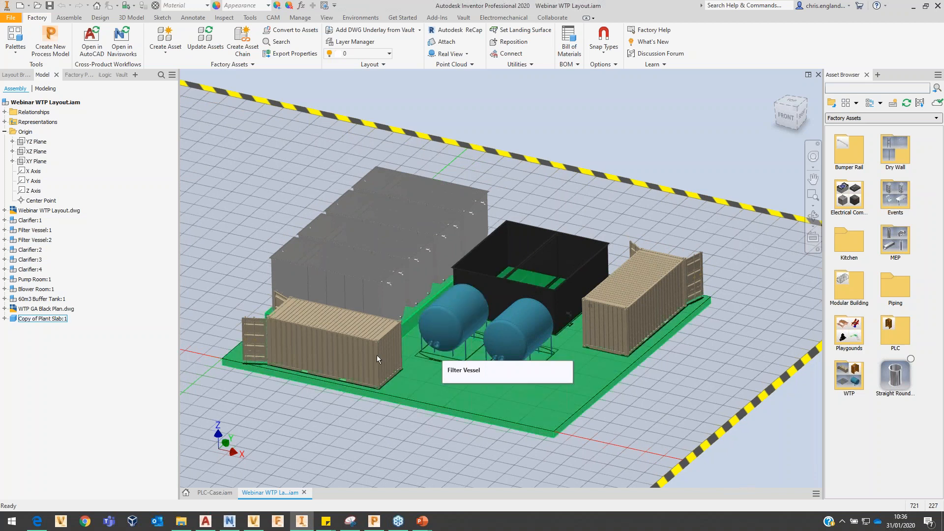
left_click(206, 493)
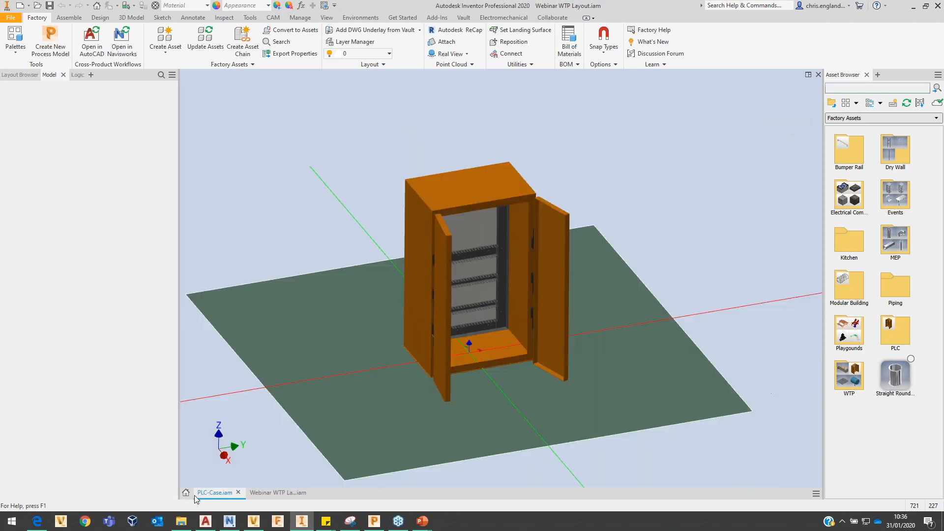
- Start opening a file from Vault and browse to the Factory Webinar folder under Designs and Layouts
left_click(187, 493)
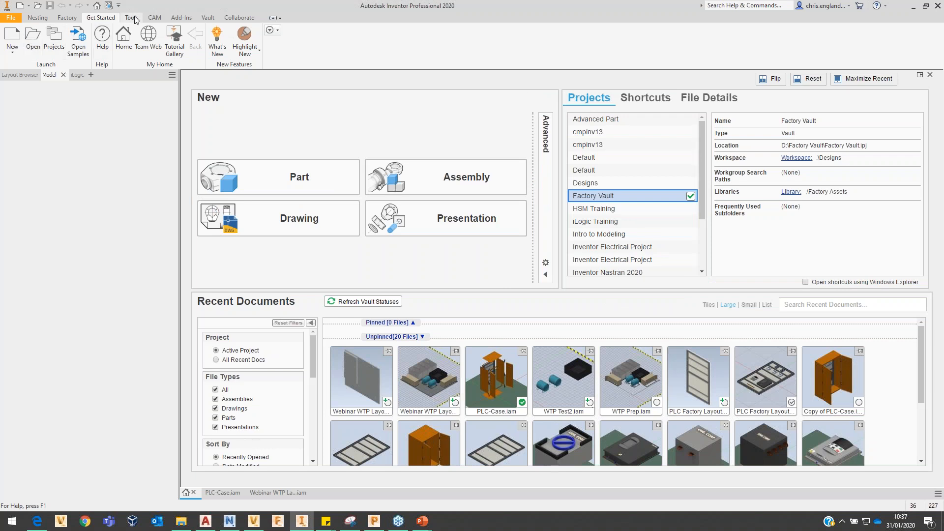
left_click(208, 18)
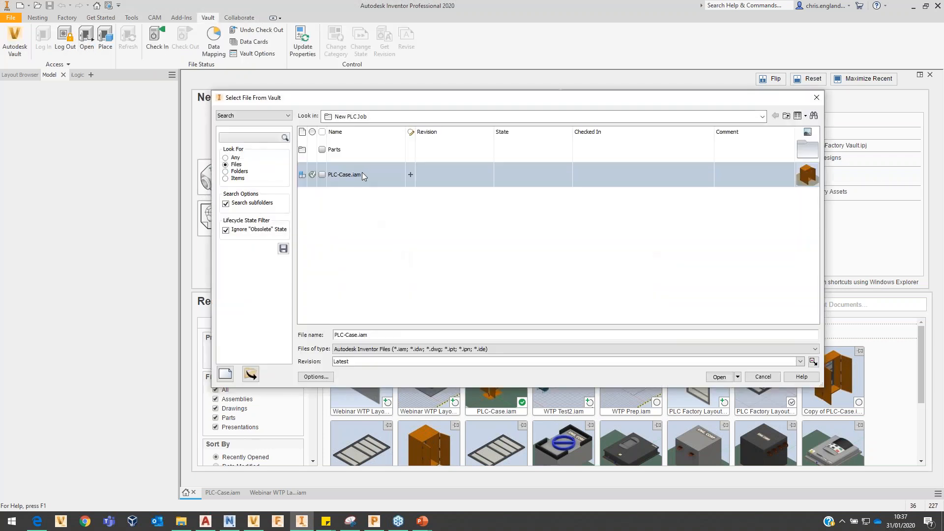
left_click(347, 181)
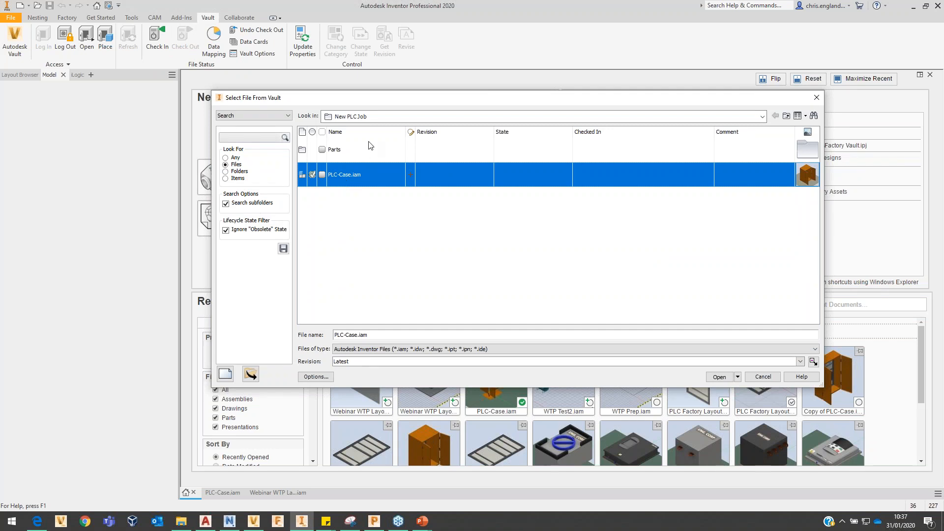
left_click(411, 117)
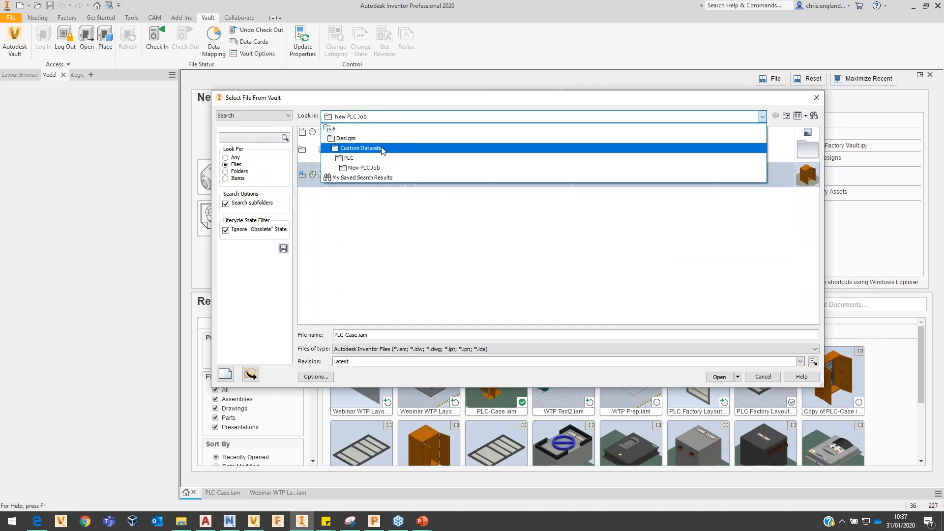
left_click(370, 149)
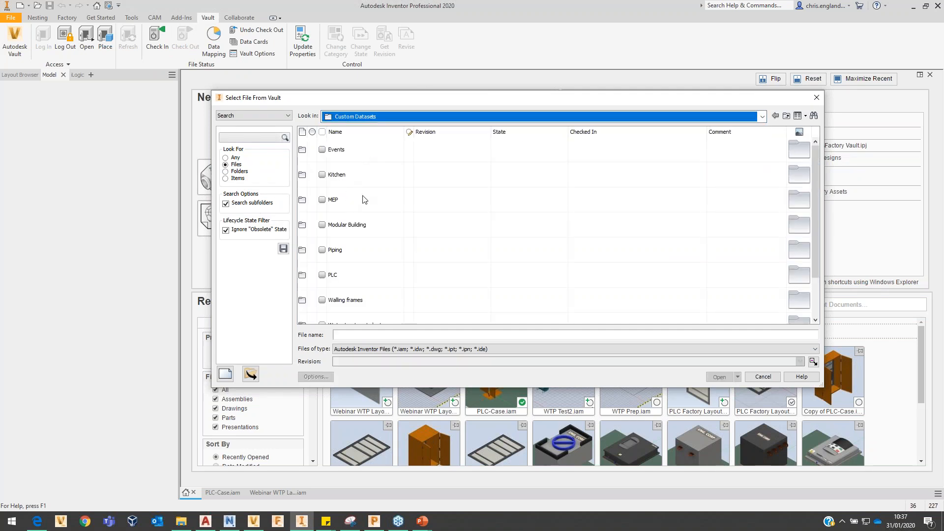
left_click(391, 118)
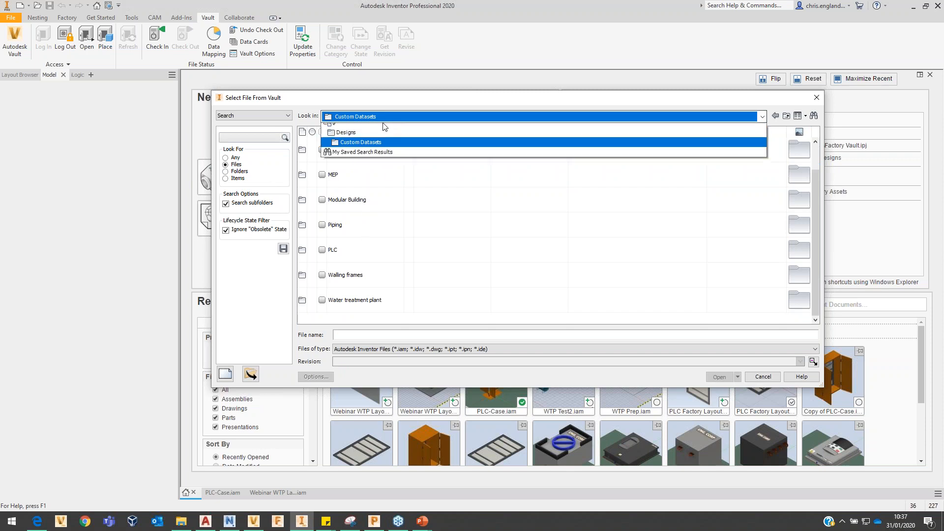
left_click(358, 139)
double_click(344, 202)
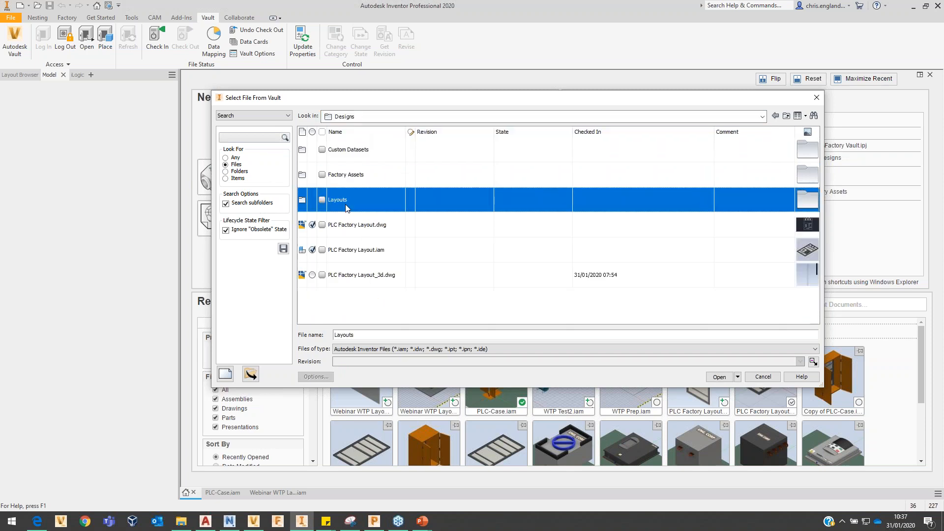
double_click(368, 201)
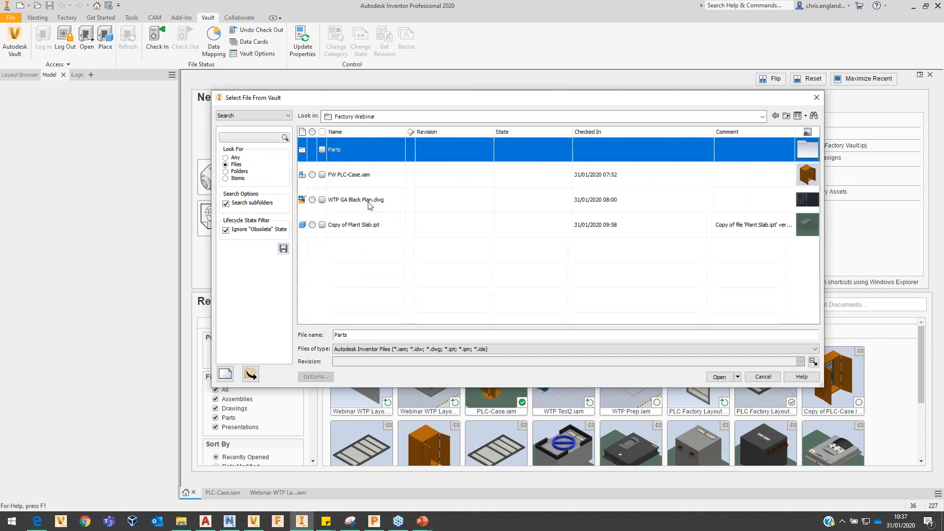
- Open FW PLC-Case.iam from Vault, checking it out and updating the out-of-date properties of all files
left_click(357, 177)
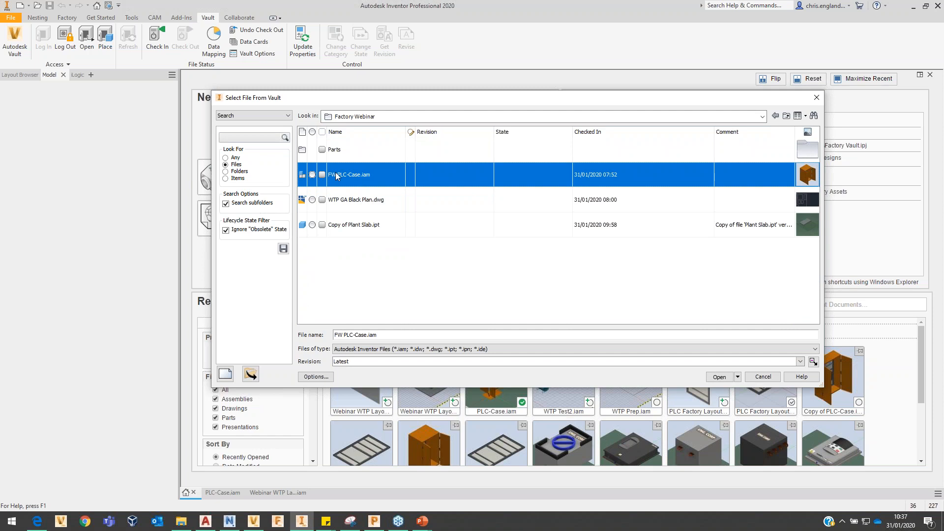
double_click(348, 176)
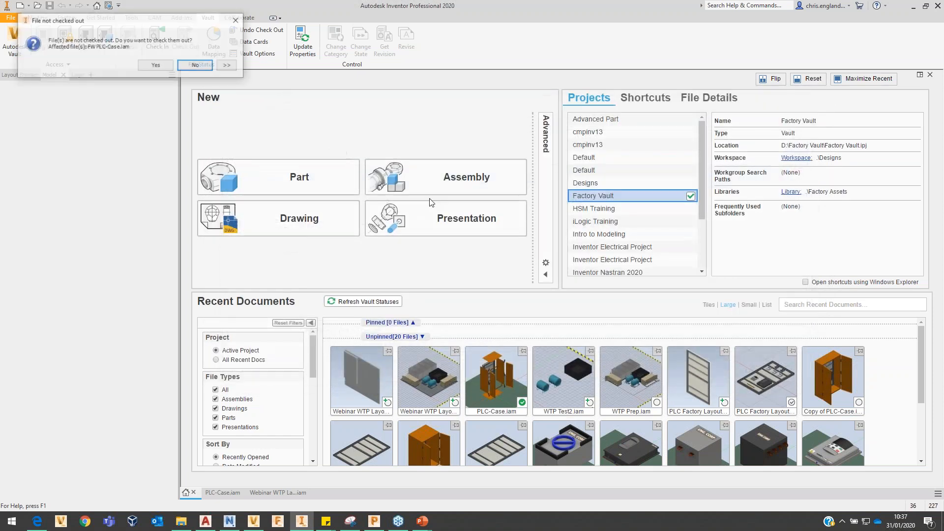
left_click(156, 66)
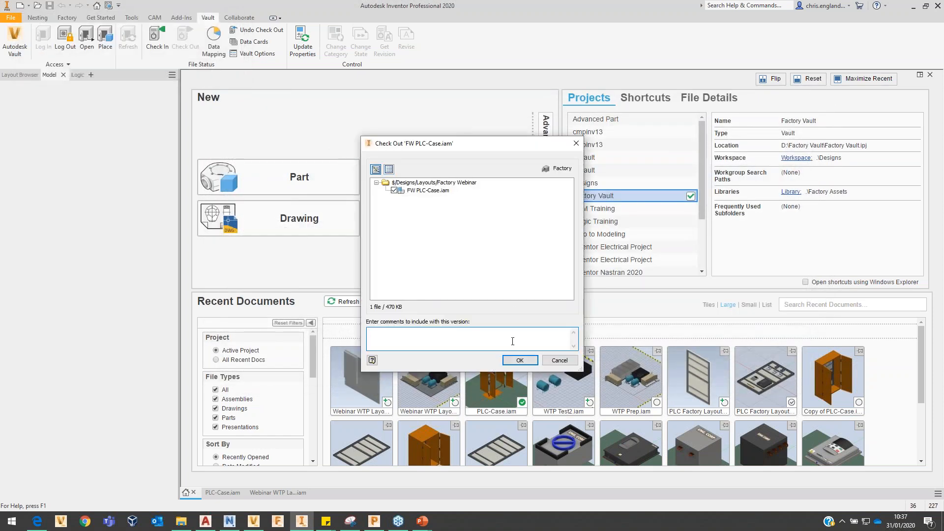
left_click(520, 360)
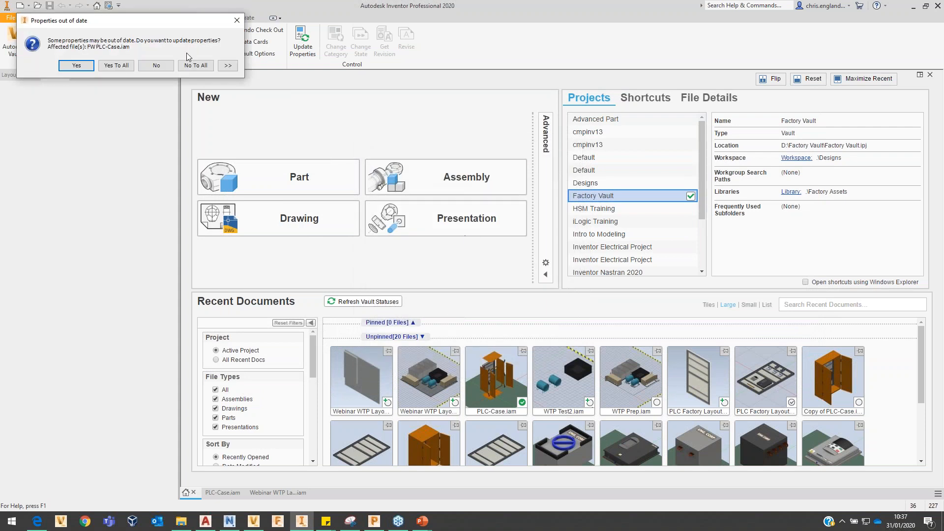
left_click(118, 67)
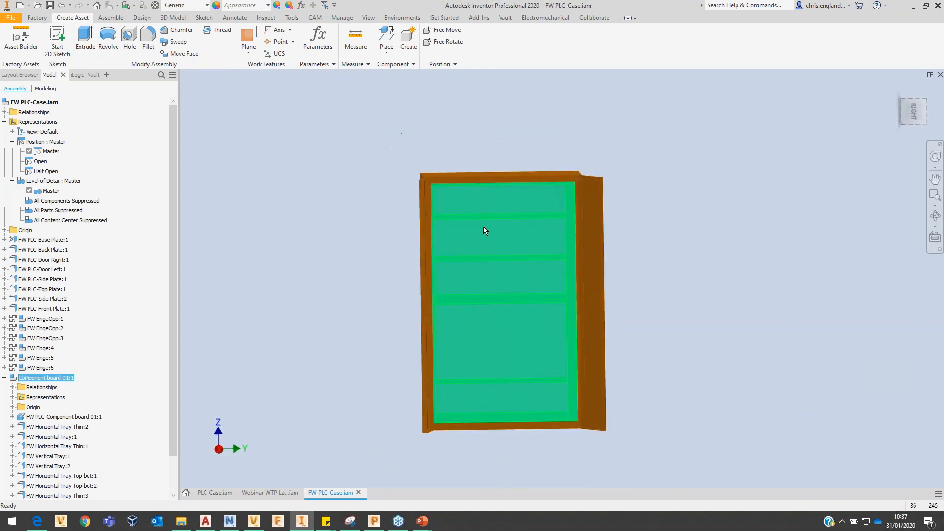
- Demote Component board-01 into a new assembly, using the StandardFactoryLayout.iam template and the name PLC Component Layout
left_click(485, 226)
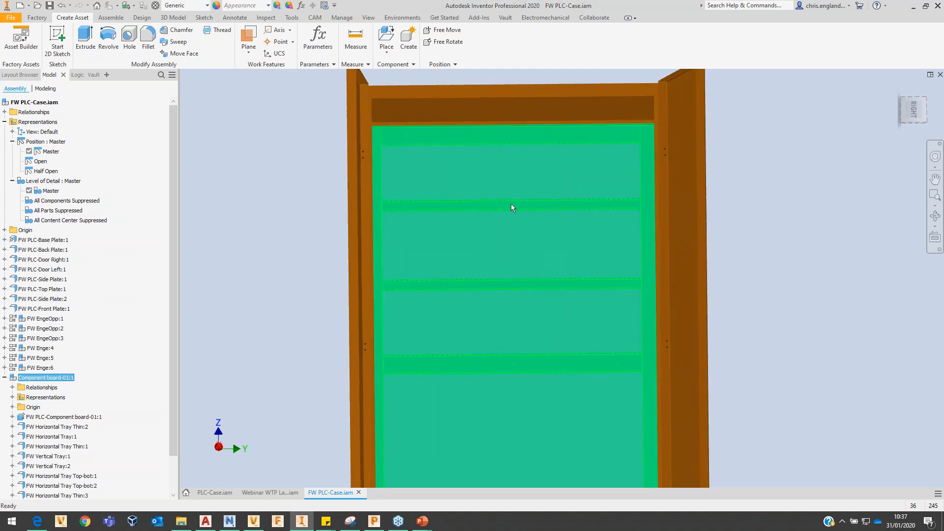
scroll(514, 204, "down", 3)
mouse_move(514, 203)
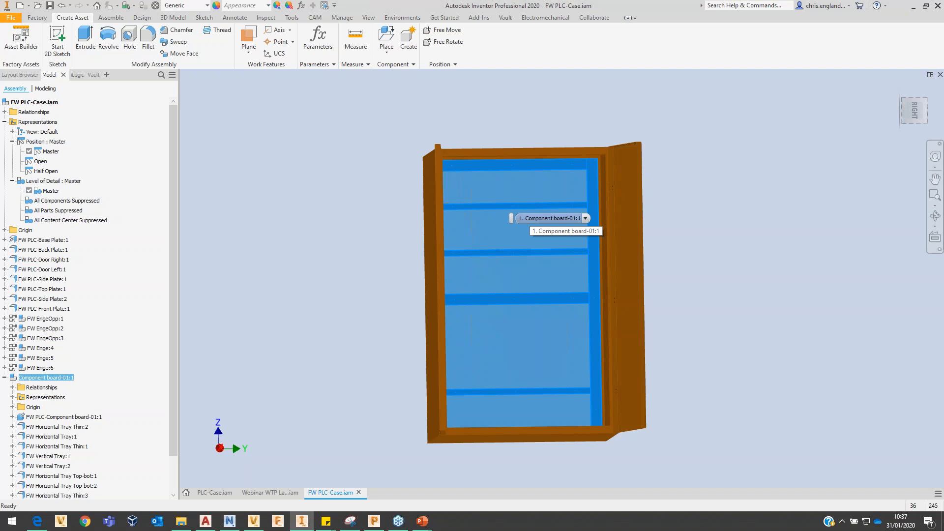
right_click(37, 377)
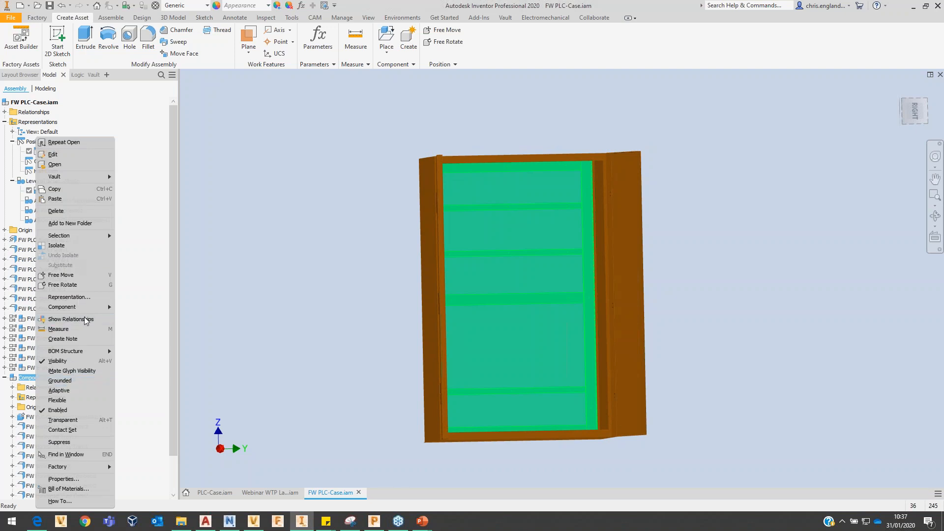
mouse_move(84, 313)
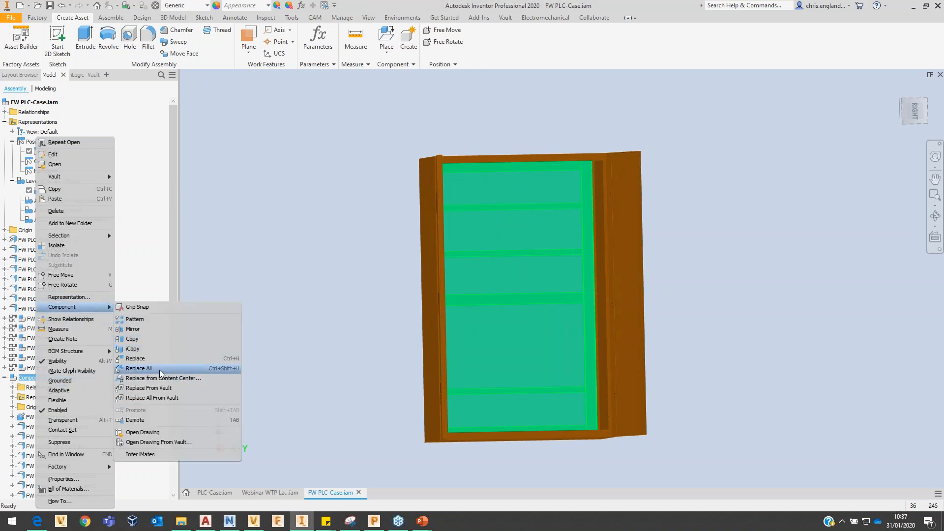
left_click(159, 420)
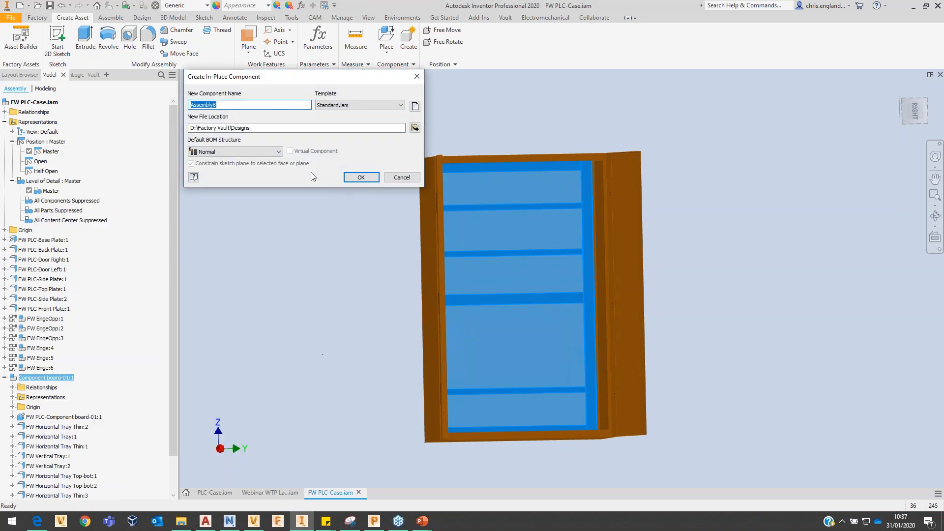
left_click(361, 105)
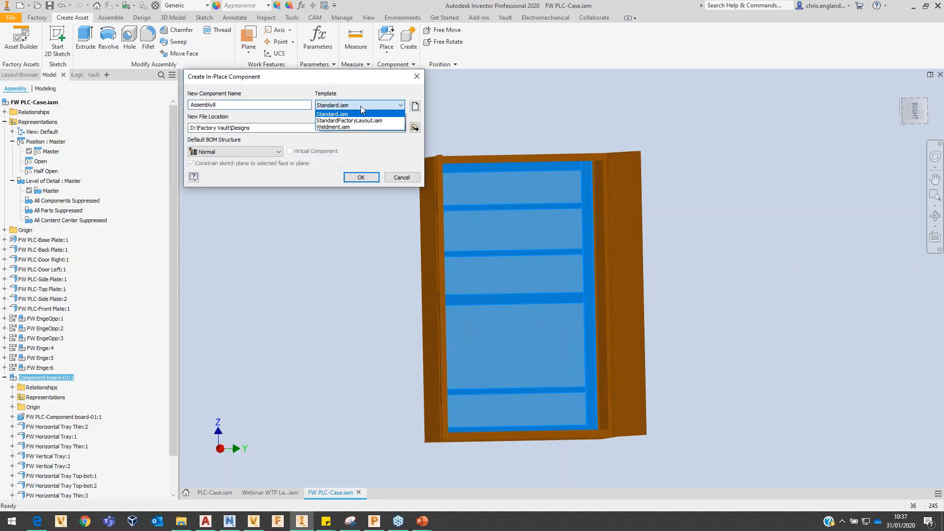
left_click(356, 120)
double_click(270, 106)
type("PLC Component Layout")
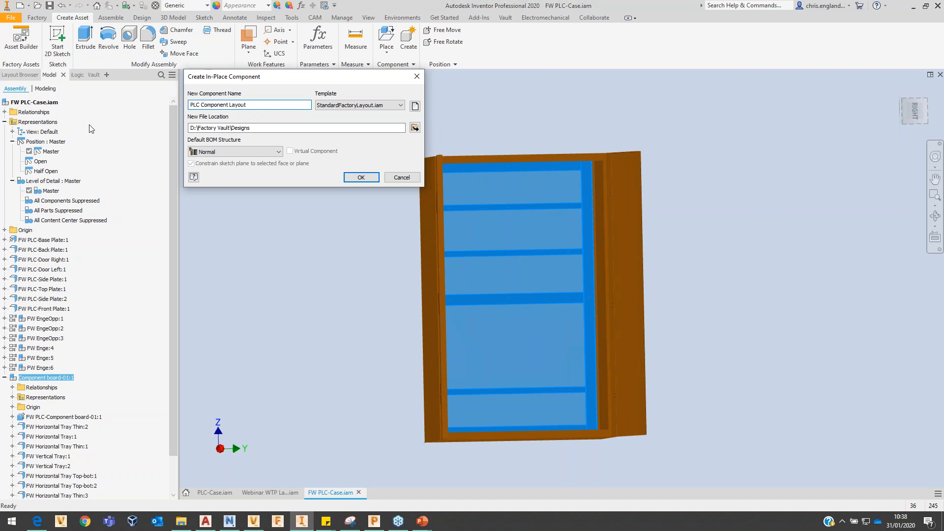
- Set the new assembly's file location to the Factory Webinar folder under Layouts and create the assembly
left_click(414, 131)
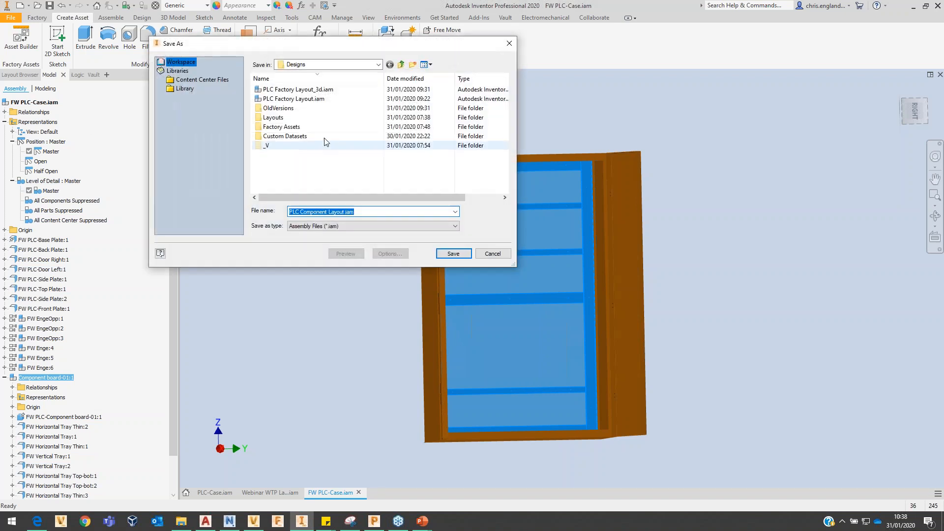
double_click(281, 119)
scroll(290, 122, "down", 2)
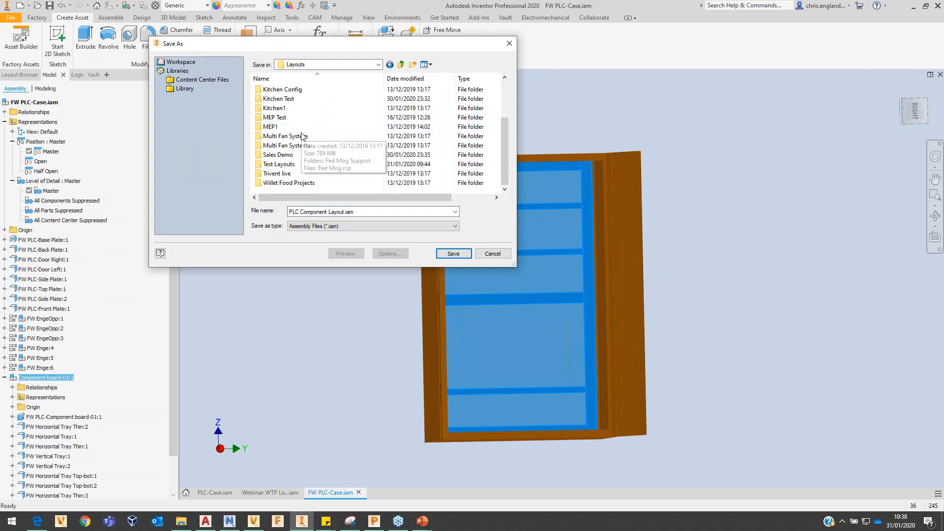
scroll(293, 123, "up", 2)
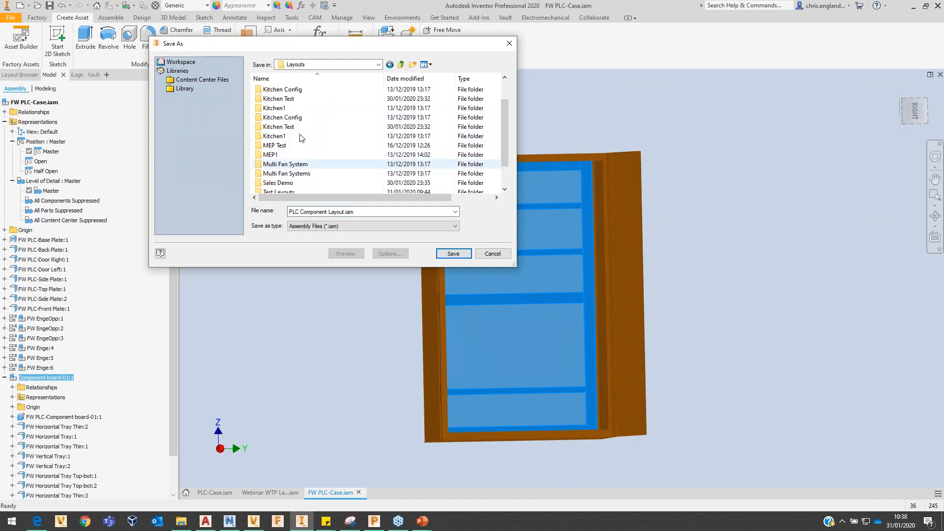
double_click(292, 126)
left_click(450, 257)
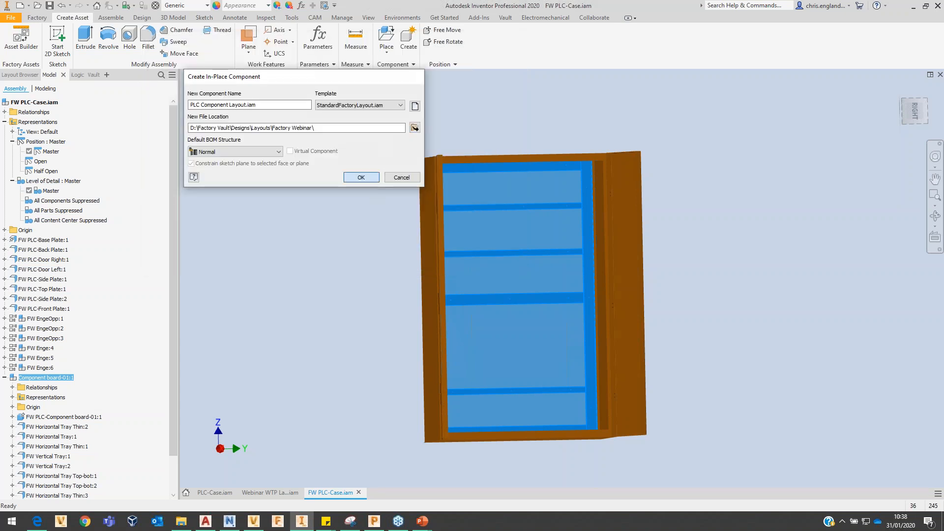
left_click(368, 176)
key("F6")
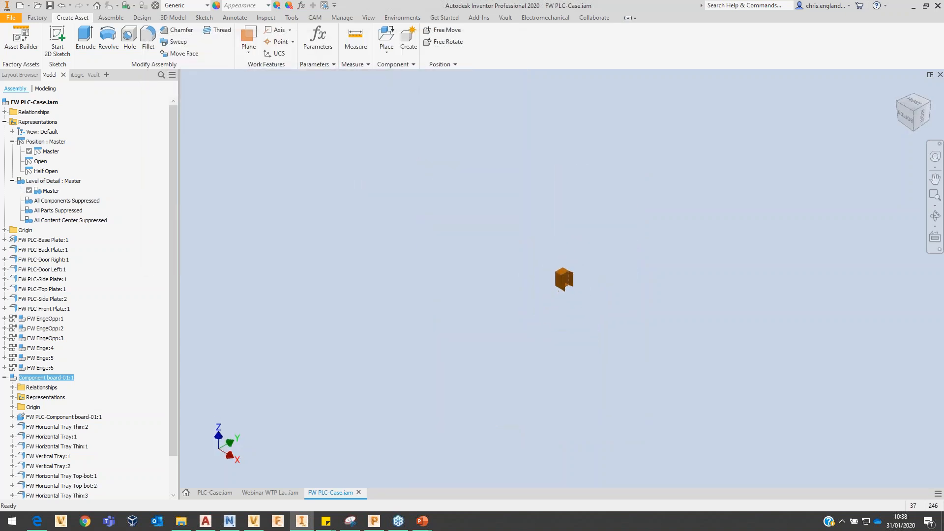
scroll(560, 273, "up", 5)
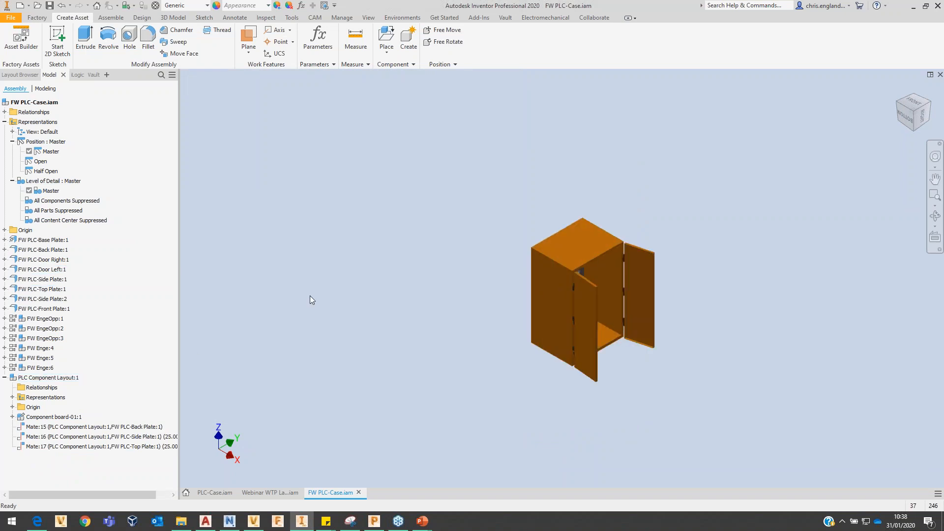
- Open the PLC Component Layout assembly in its own window and show the component board and the model structure
right_click(20, 382)
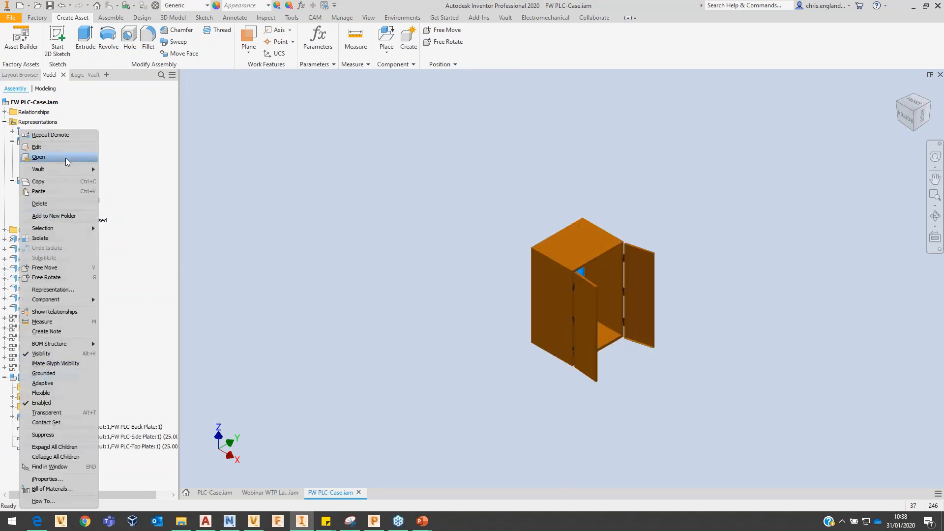
left_click(66, 158)
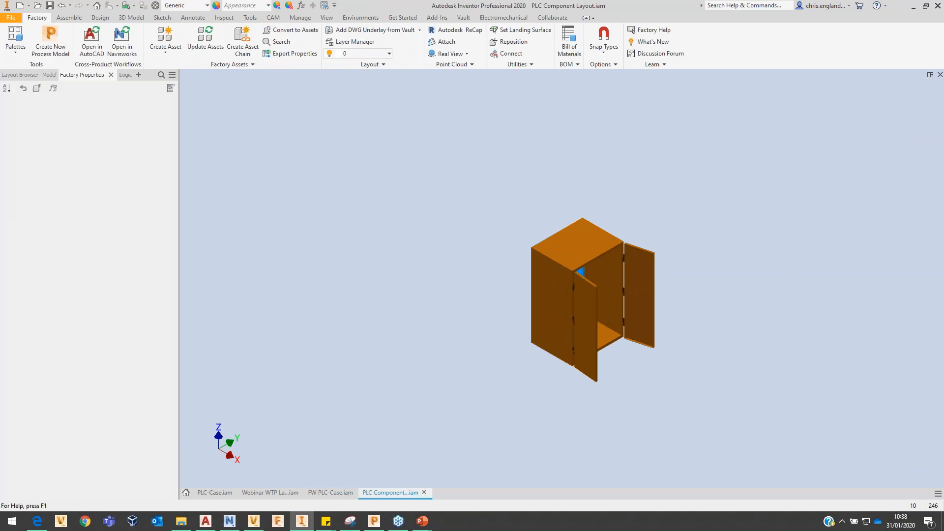
right_click(413, 217)
scroll(458, 208, "down", 4)
scroll(463, 203, "up", 3)
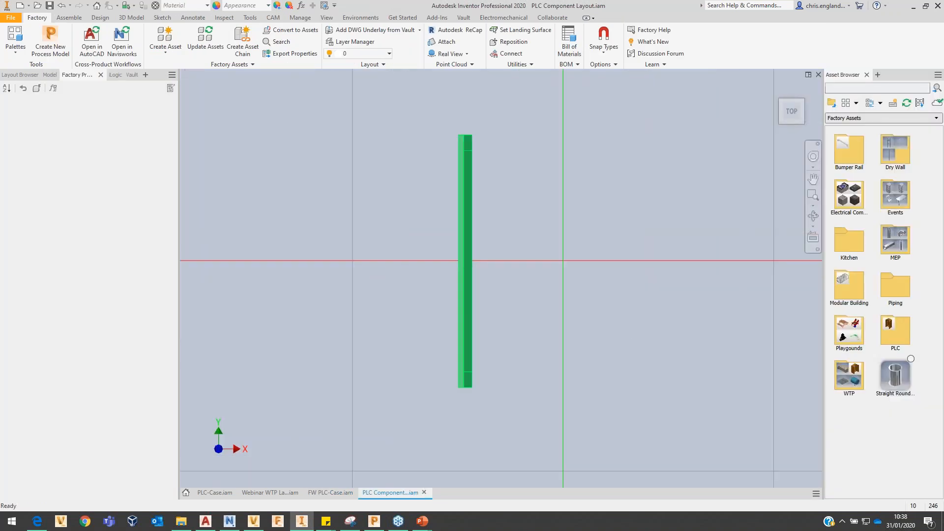
key("F6")
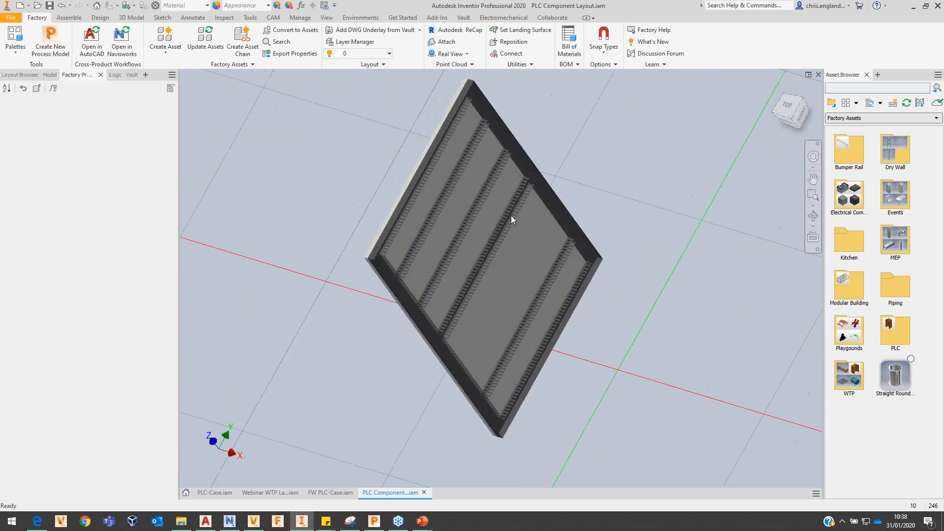
left_click(114, 75)
left_click(93, 77)
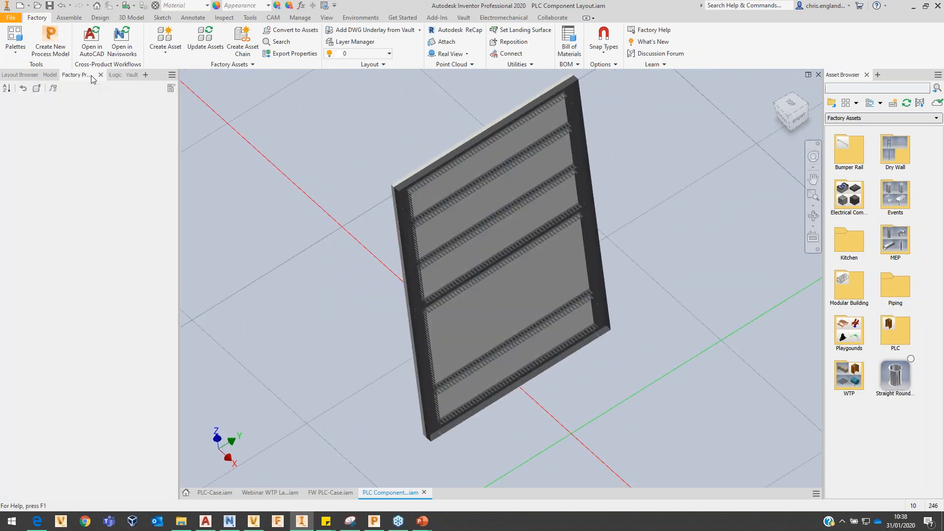
left_click(50, 75)
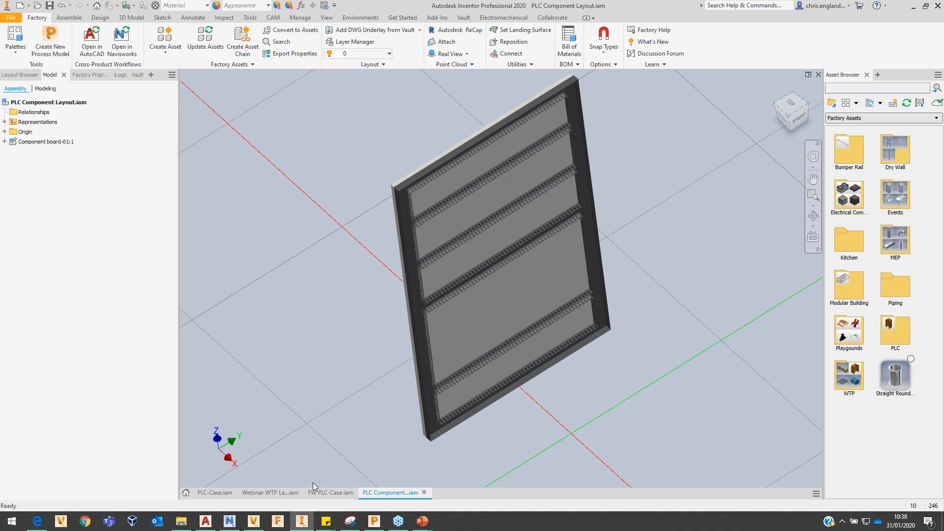
- Remove the grounded state from Component board-01 in the PLC Component Layout assembly
mouse_move(326, 494)
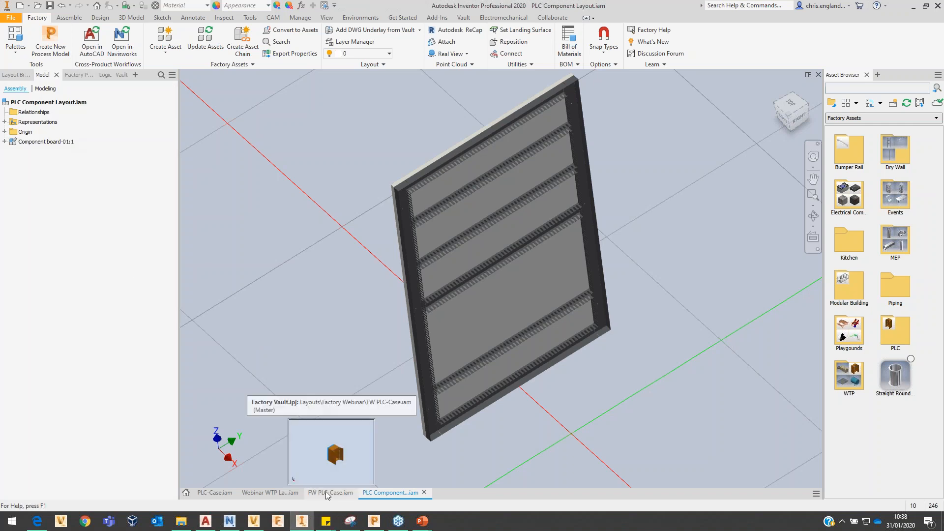
left_click(16, 142)
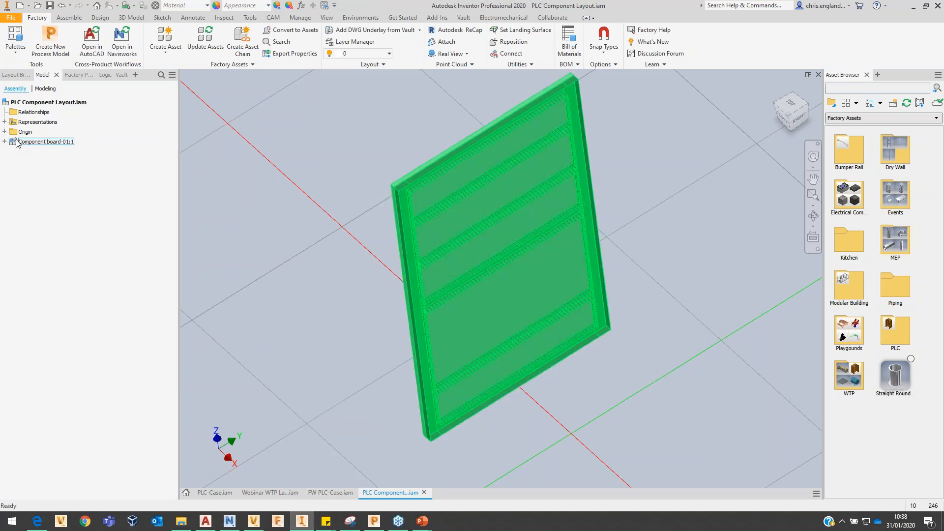
right_click(16, 142)
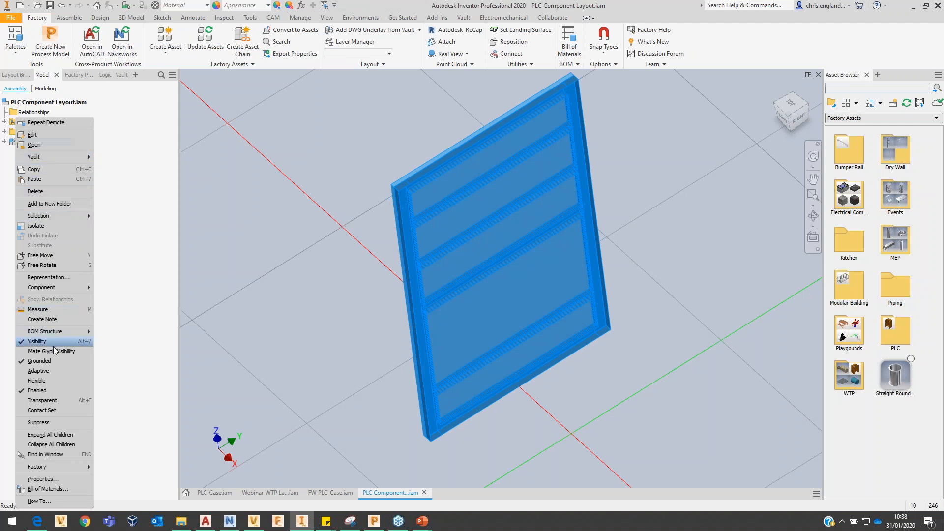
left_click(43, 360)
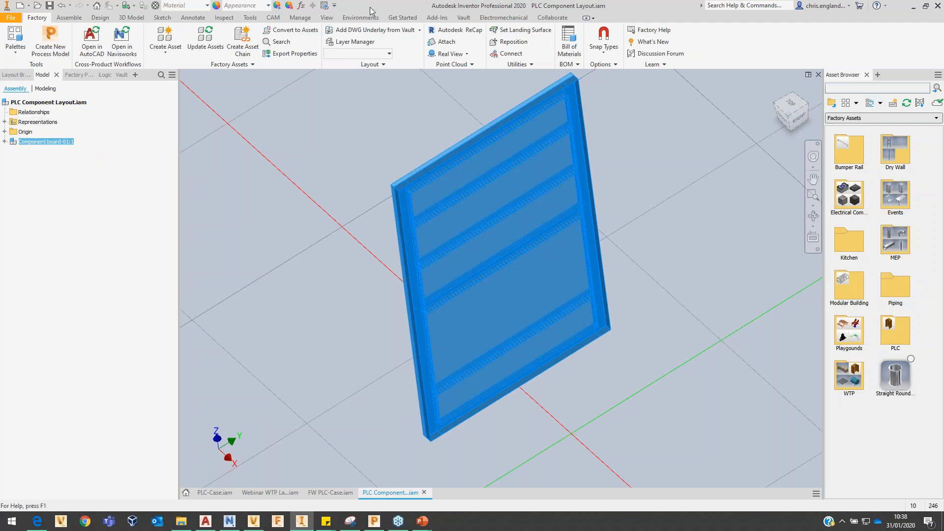
- Ground Component board-01 at the assembly origin with Ground and Root, without flush constraints
left_click(70, 19)
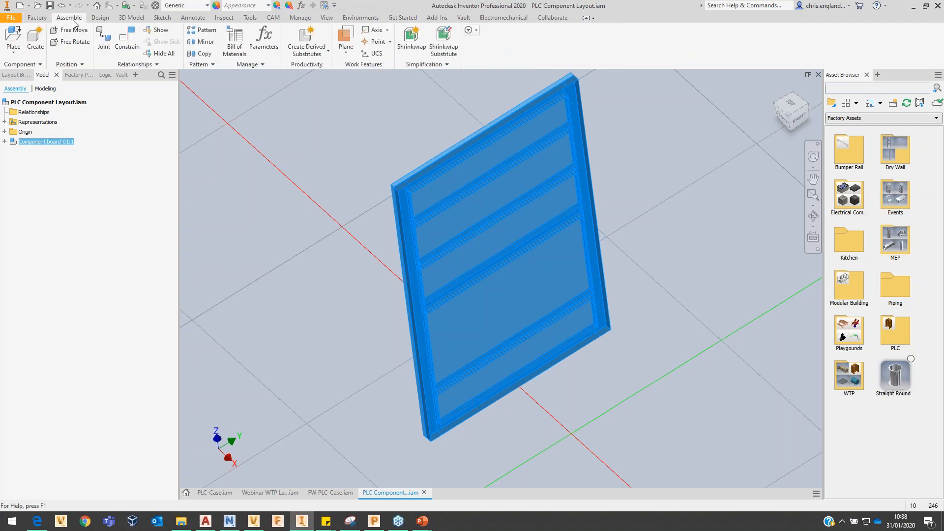
left_click(311, 57)
left_click(322, 271)
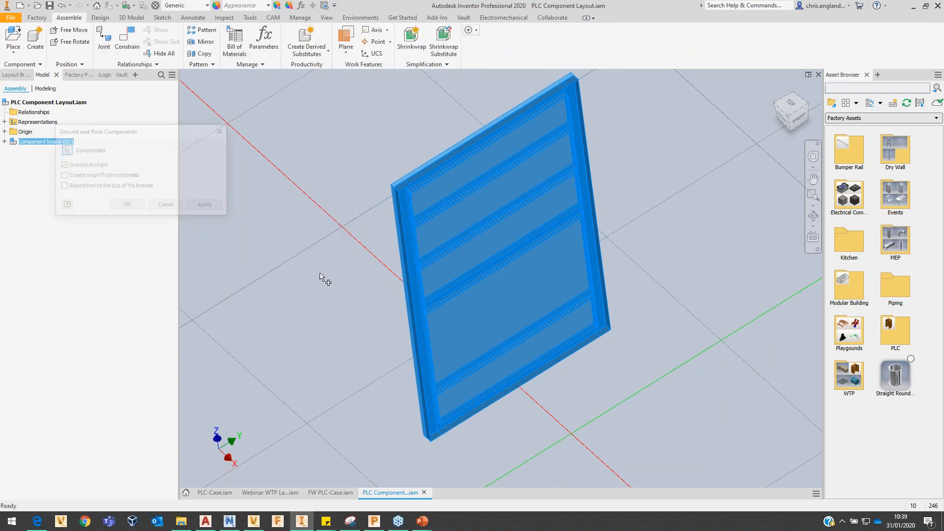
left_click(198, 209)
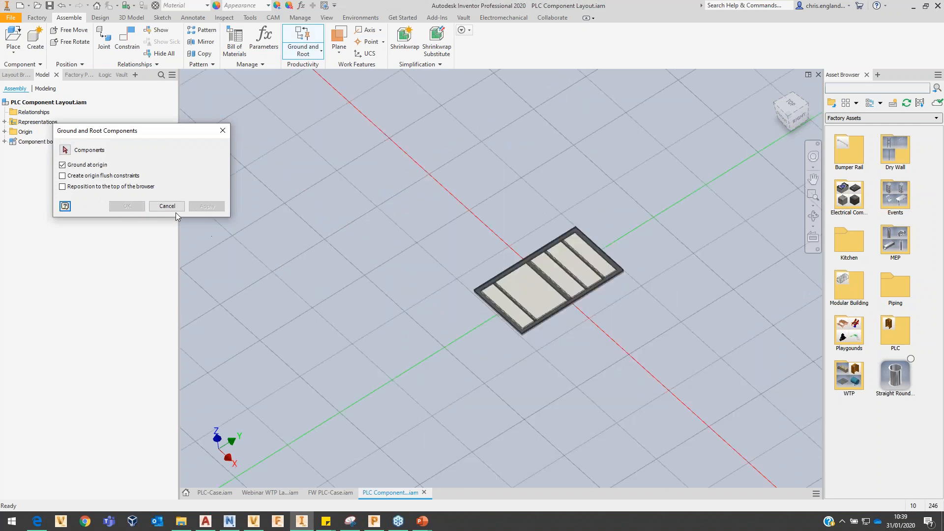
left_click(168, 206)
- Save the PLC Component Layout assembly and open the layout in AutoCAD
scroll(580, 235, "up", 3)
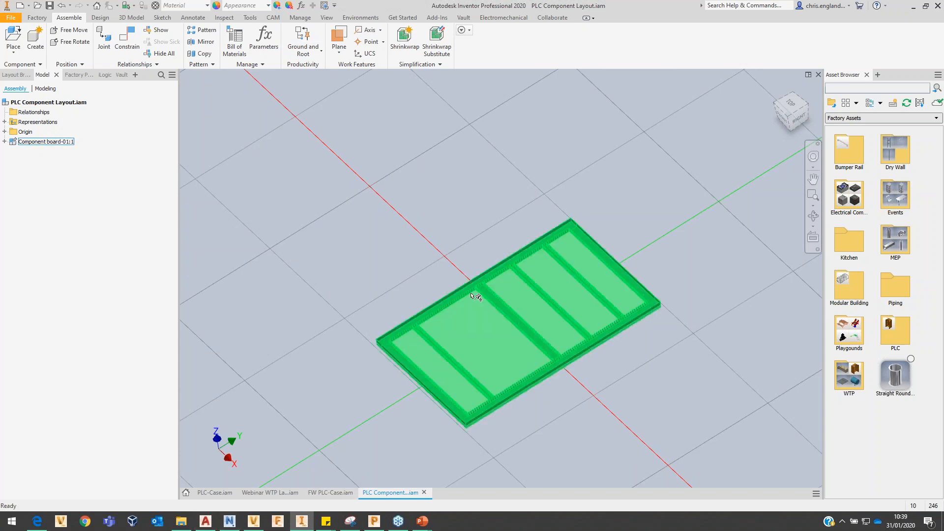
middle_click_drag(622, 293, 485, 323, "shift")
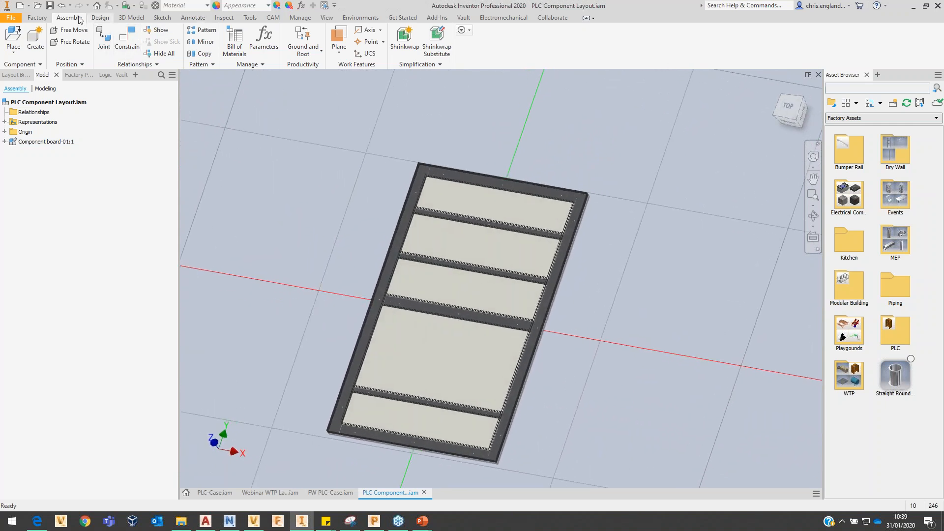
left_click(50, 6)
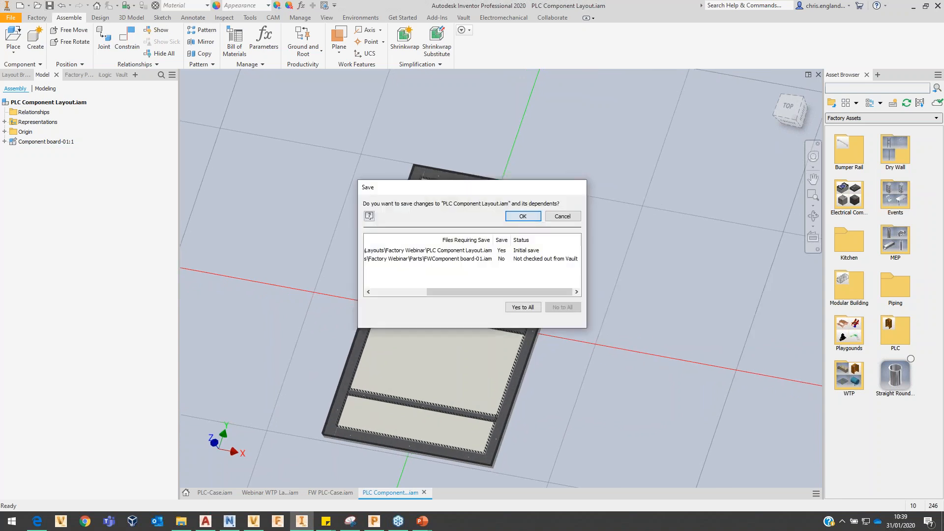
left_click(519, 213)
left_click(37, 17)
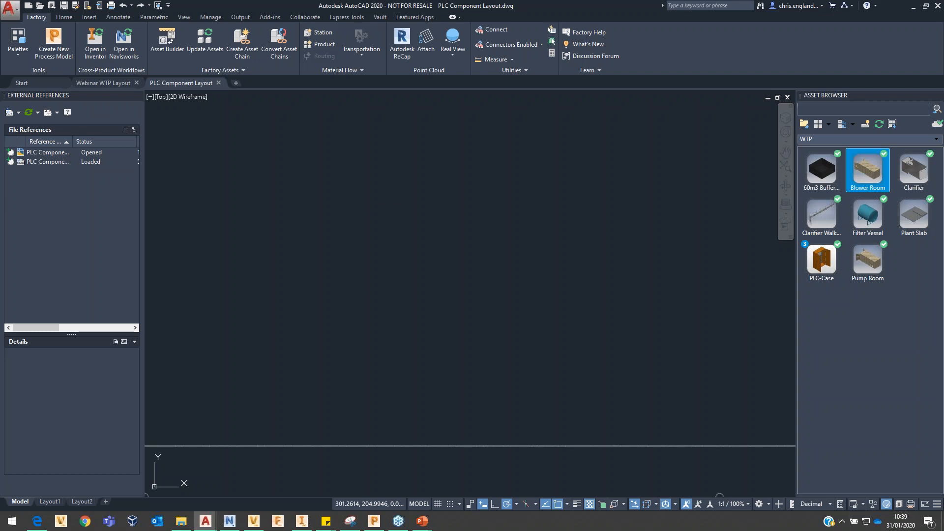
- Open the Electrical Components folder of the factory assets for the PLC Component Layout drawing
scroll(635, 322, "down", 2)
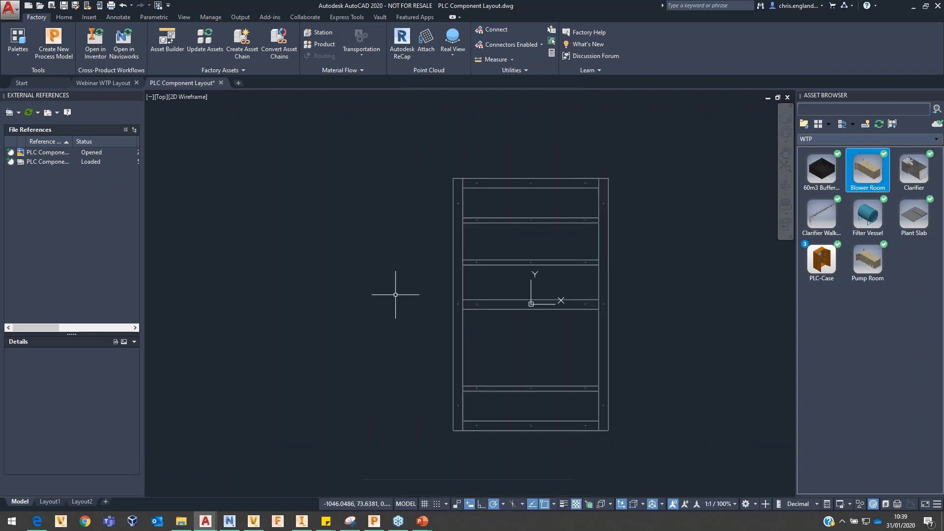
middle_click_drag(686, 293, 584, 249)
scroll(430, 144, "up", 2)
middle_click_drag(516, 271, 450, 257)
scroll(379, 236, "down", 2)
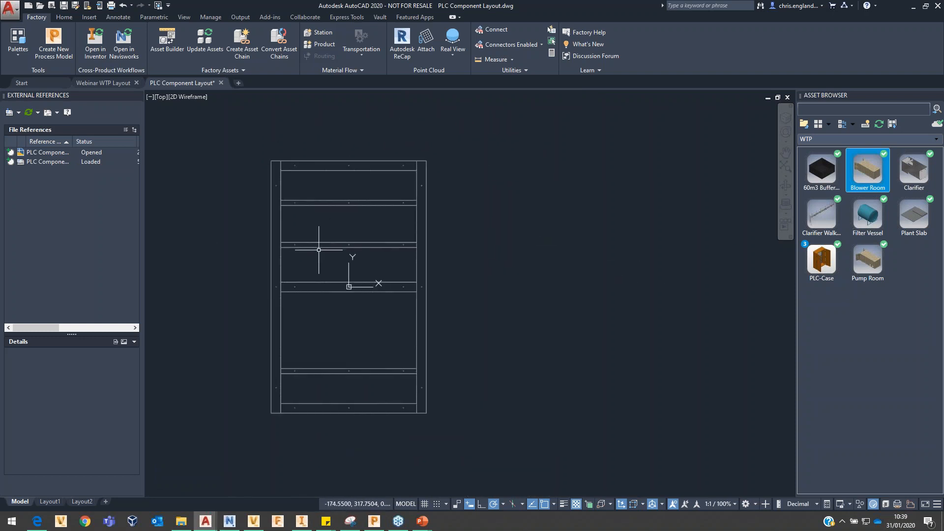
scroll(327, 244, "down", 1)
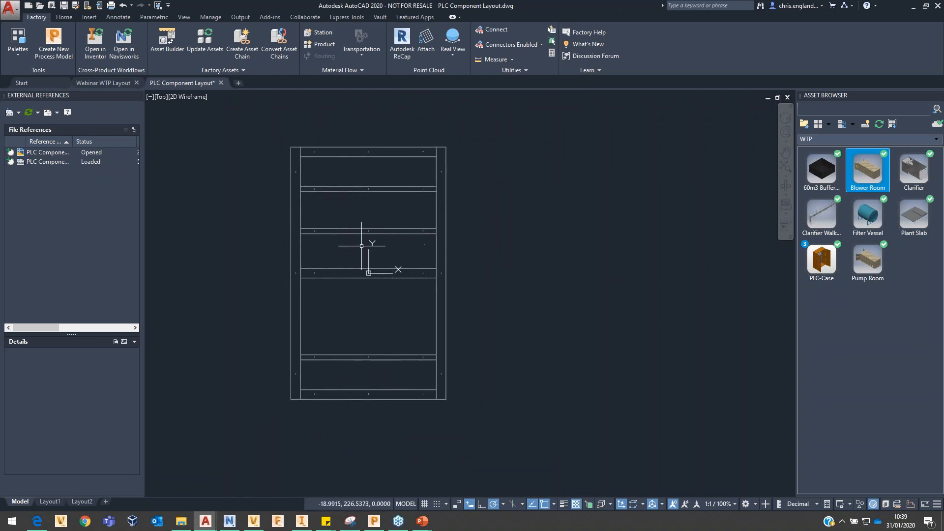
middle_click_drag(324, 255, 339, 254)
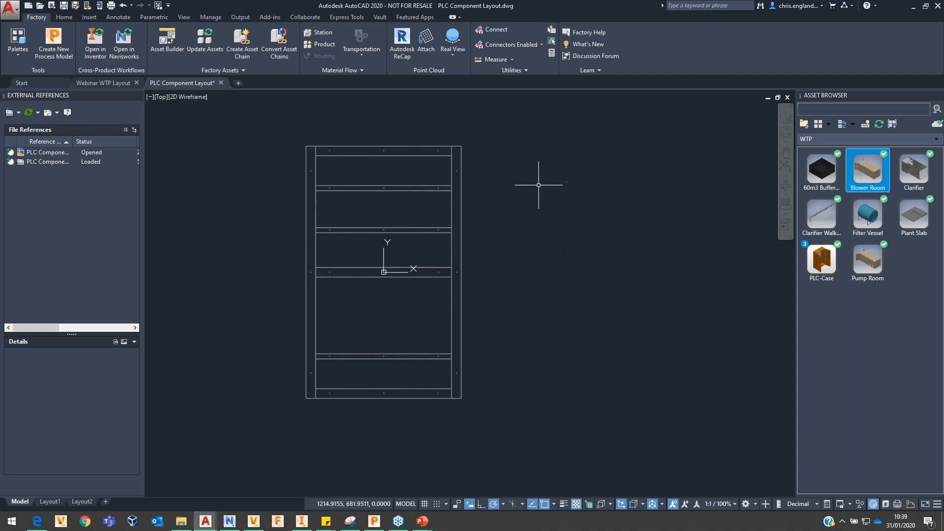
left_click(805, 124)
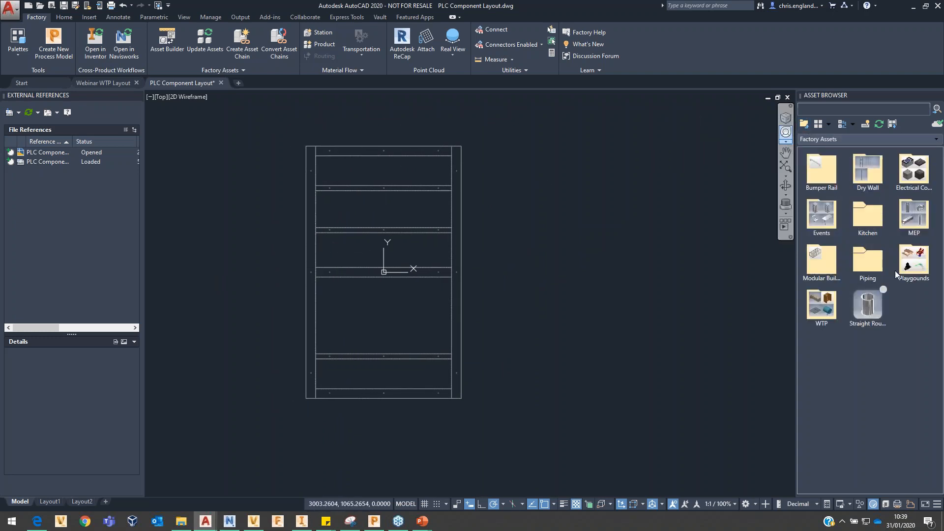
double_click(915, 170)
- Place one Buzzbar asset in the lowest bay of the component board
scroll(387, 169, "up", 2)
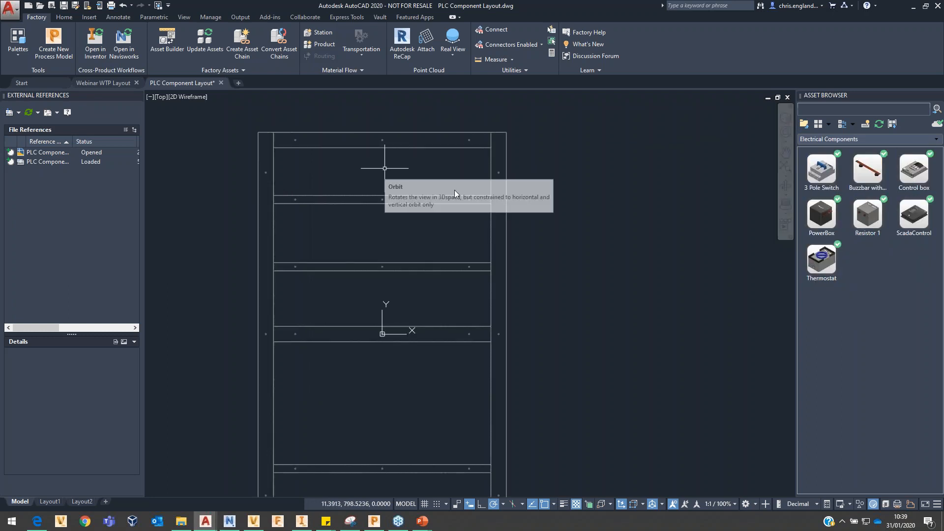
scroll(477, 184, "down", 2)
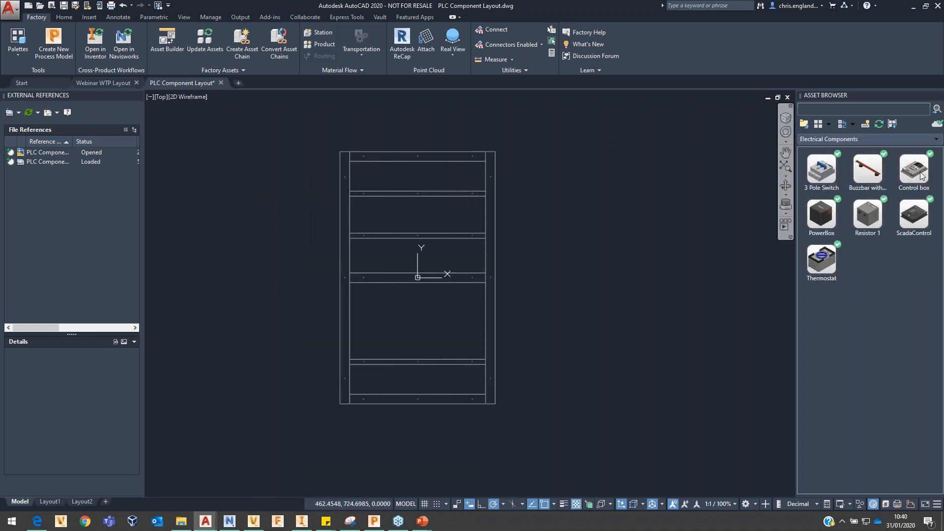
left_click(878, 173)
scroll(363, 387, "up", 2)
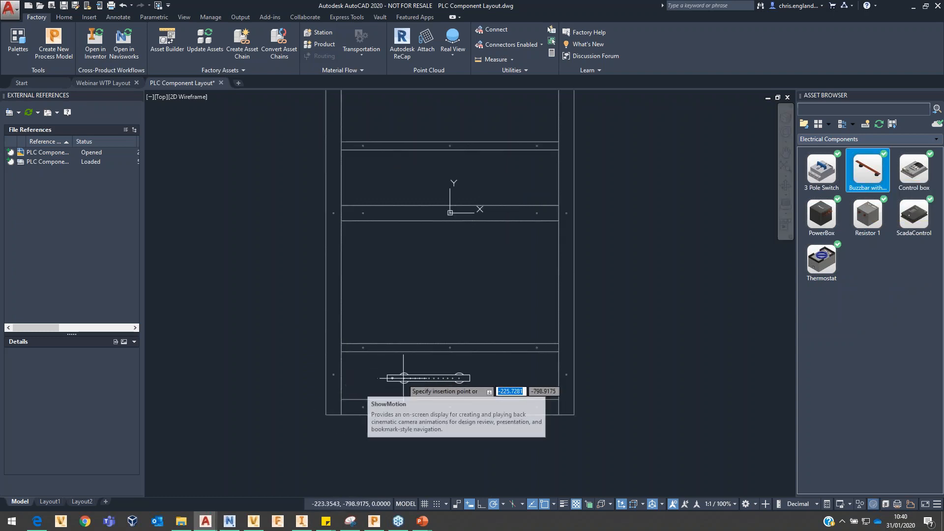
left_click(387, 379)
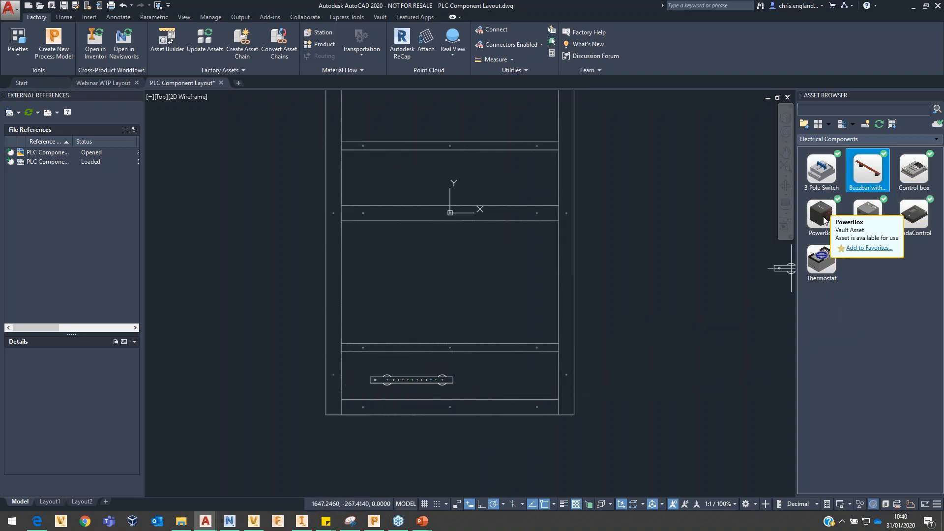
key("Escape")
- Move the buzzbar horizontally towards the right end of the board's lowest bay
left_click(412, 380)
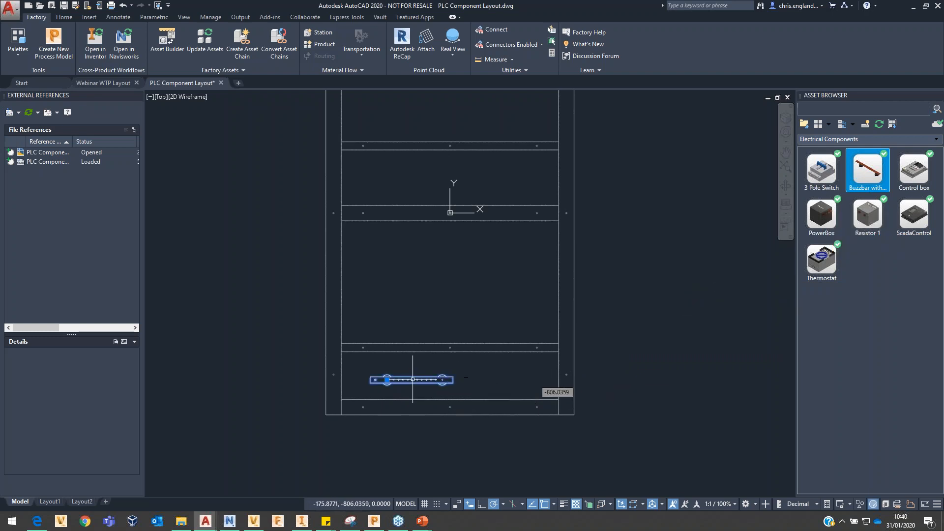
type("m")
key("Return")
left_click(476, 366)
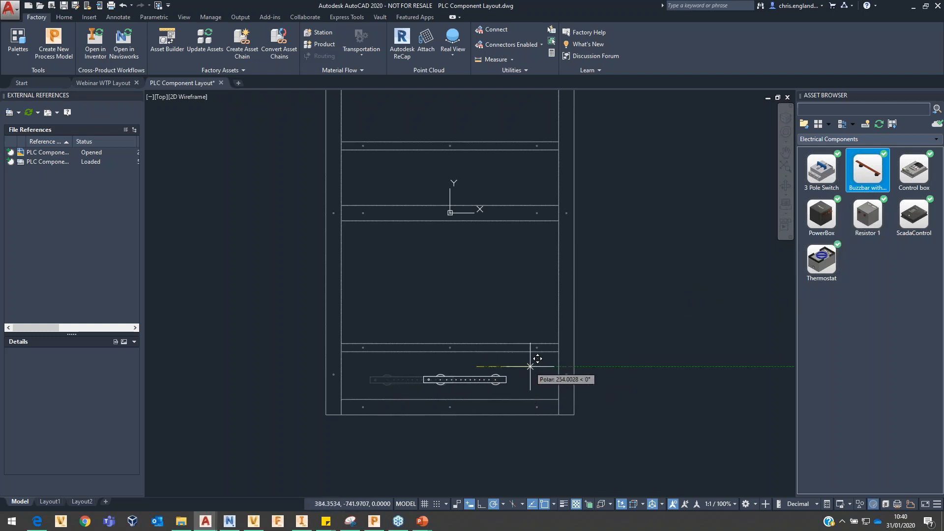
left_click(549, 365)
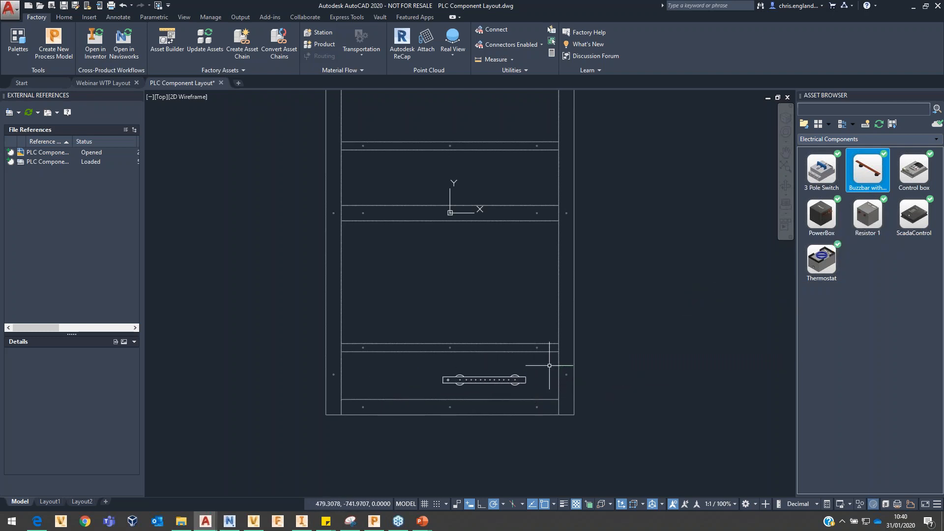
- Place one PowerBox asset with default rotation in the lowest bay, to the left of the buzzbar
left_click(827, 215)
left_click(379, 392)
key("Return")
key("Escape")
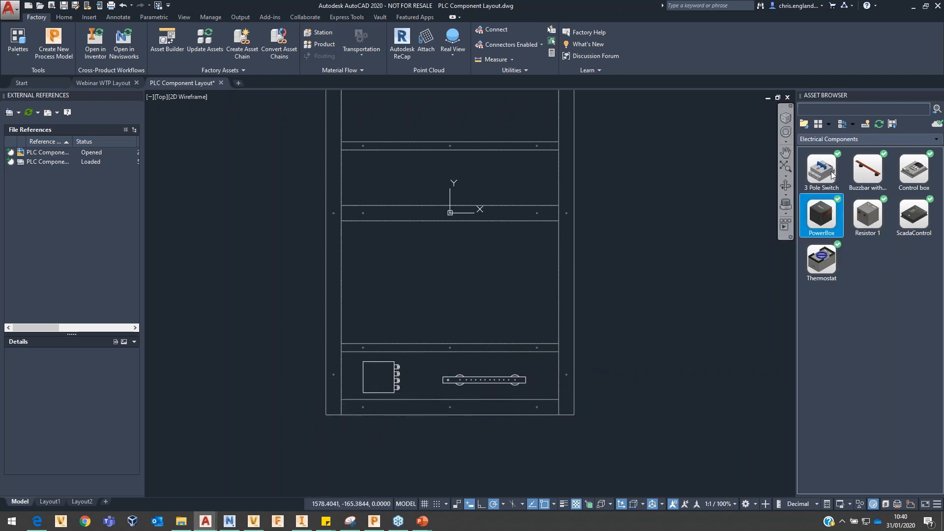
- Place one 3 Pole Switch asset with default rotation at the left end of the third bay from the top
left_click(828, 175)
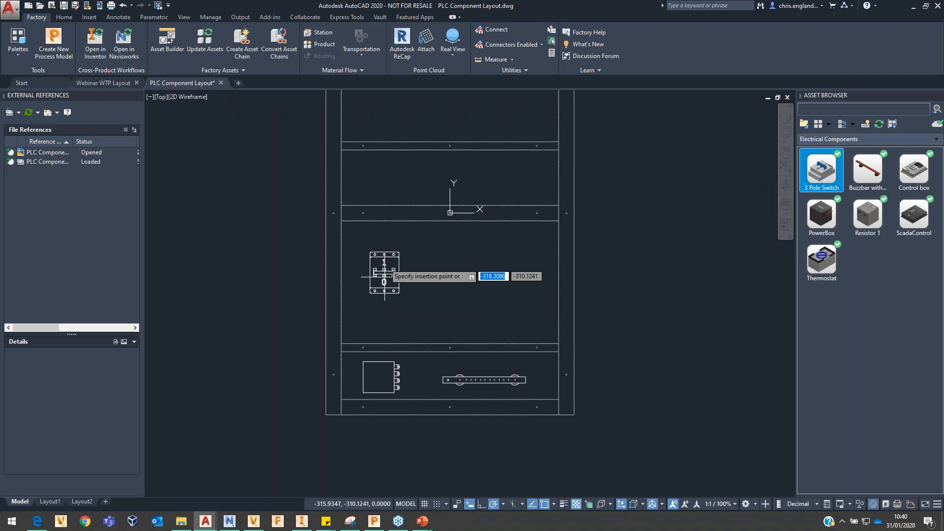
left_click(375, 182)
key("Return")
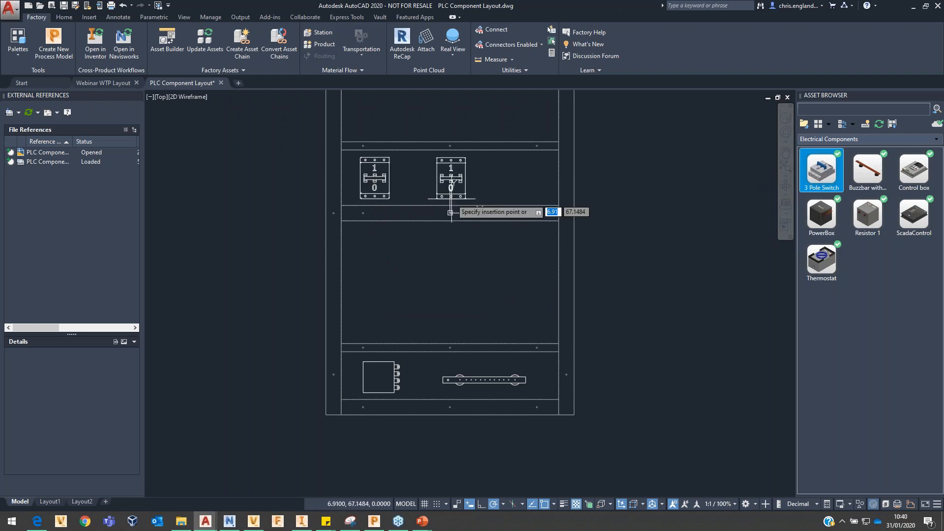
left_click(440, 201)
key("Escape")
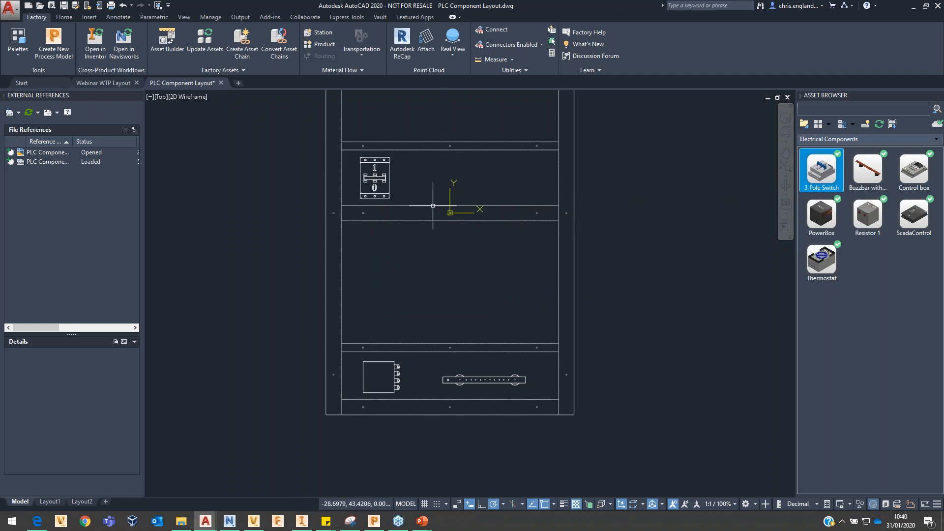
- Copy the 3 Pole Switch twice along its bay to make a row of three switches
scroll(401, 192, "up", 4)
left_click(336, 174)
key("ctrl+c")
key("ctrl+v")
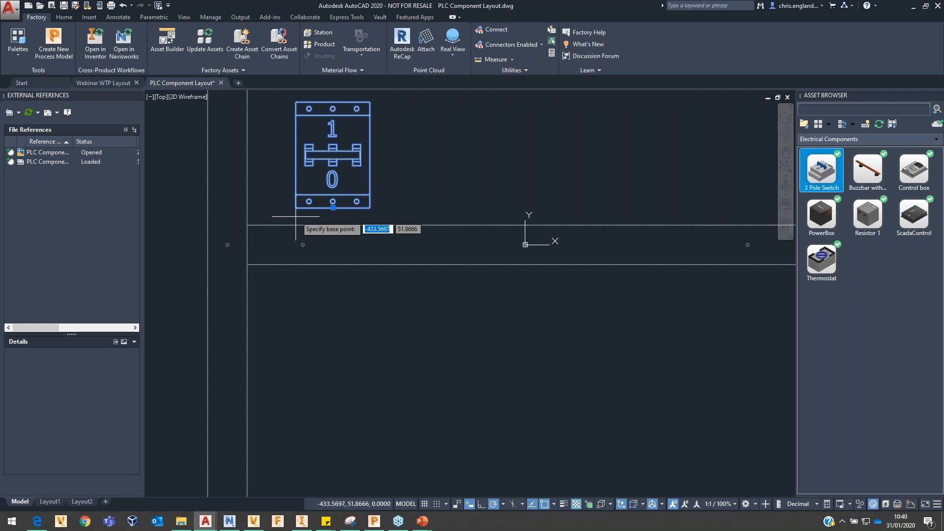
scroll(324, 213, "down", 4)
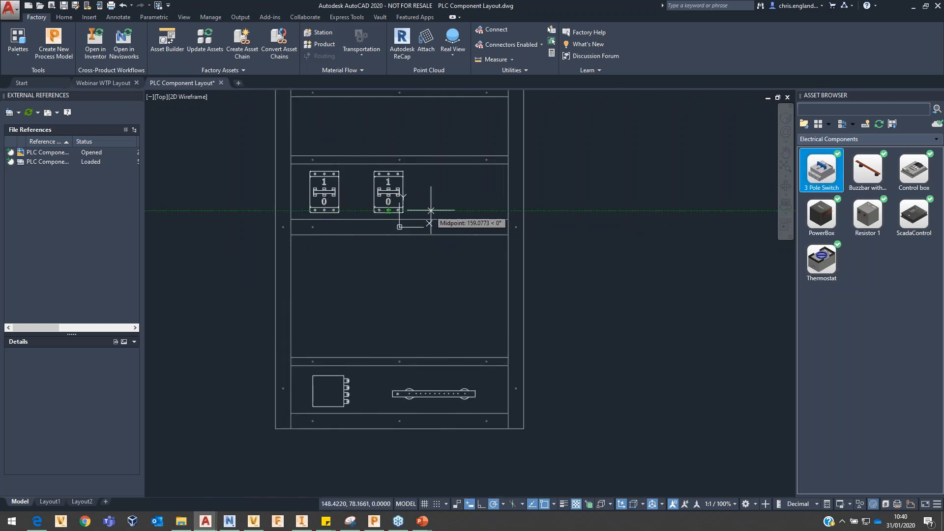
left_click(447, 211)
- Place a Control box in the left part of the board's large bay and a ScadaControl to its right
middle_click_drag(531, 196, 503, 258)
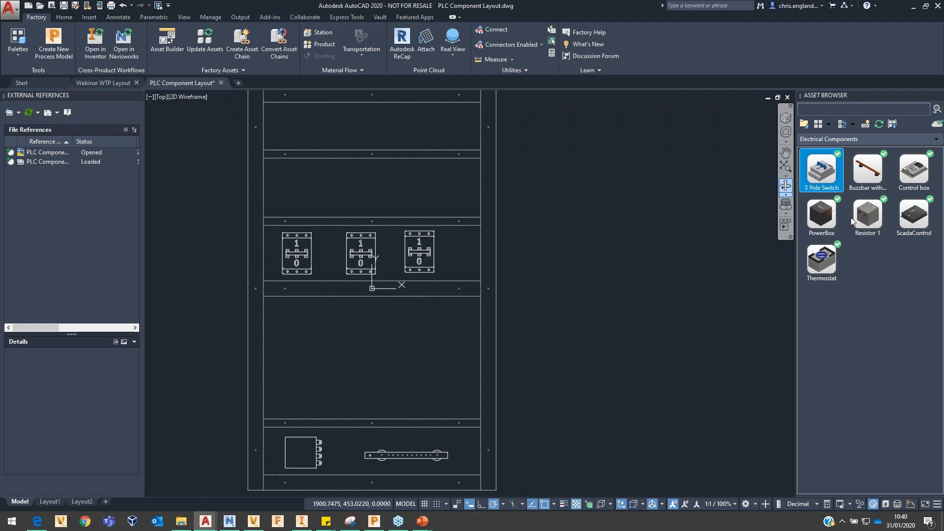
left_click(912, 175)
mouse_move(913, 174)
left_mouse_down()
mouse_move(766, 196)
mouse_move(333, 394)
mouse_move(307, 388)
left_mouse_up()
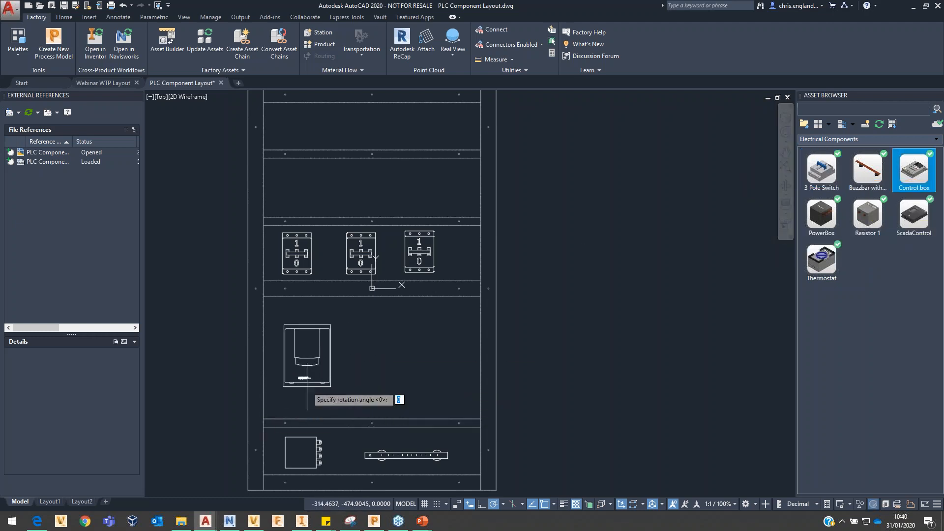
key("Return")
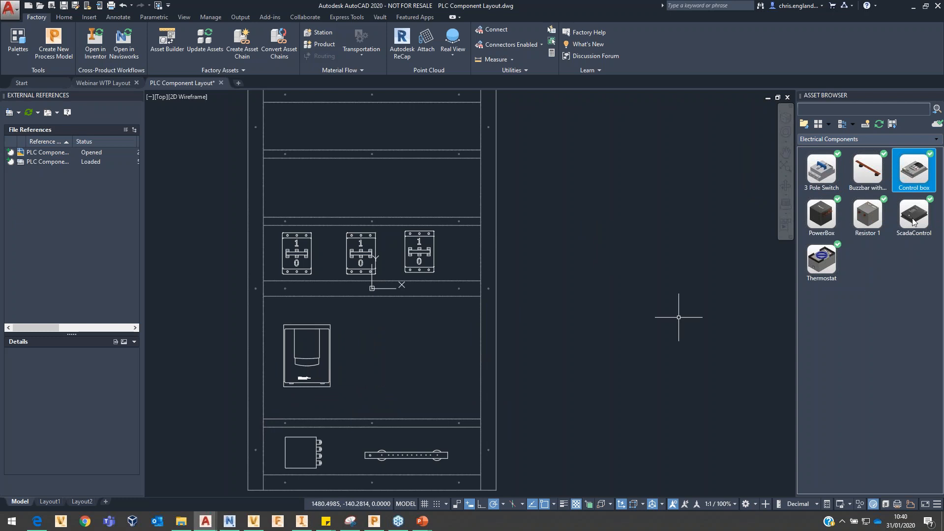
mouse_move(913, 221)
left_mouse_down()
mouse_move(382, 397)
mouse_move(482, 390)
left_mouse_up()
key("Escape")
- Place two Resistor 1 assets side by side in the second bay from the top, above the 3 Pole Switches
middle_click_drag(551, 157, 567, 234)
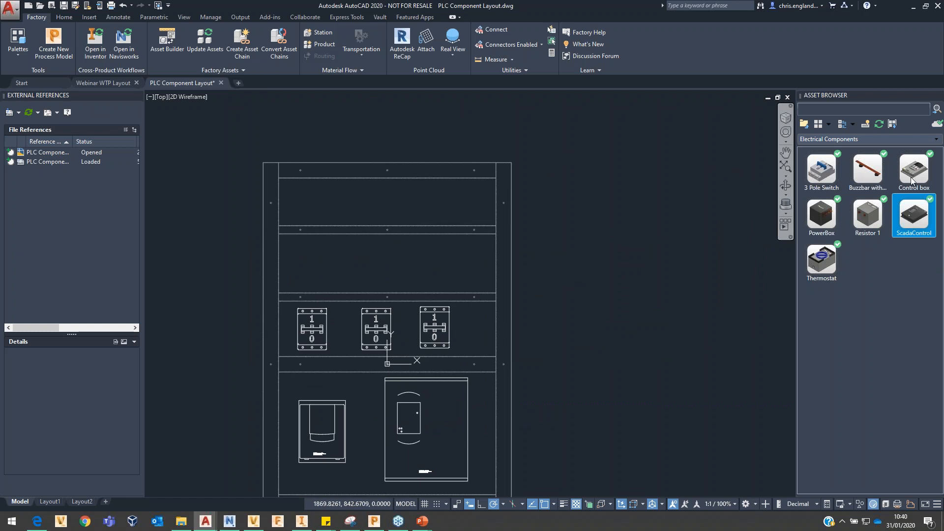
mouse_move(867, 215)
left_mouse_down()
mouse_move(322, 272)
mouse_move(342, 271)
left_mouse_up()
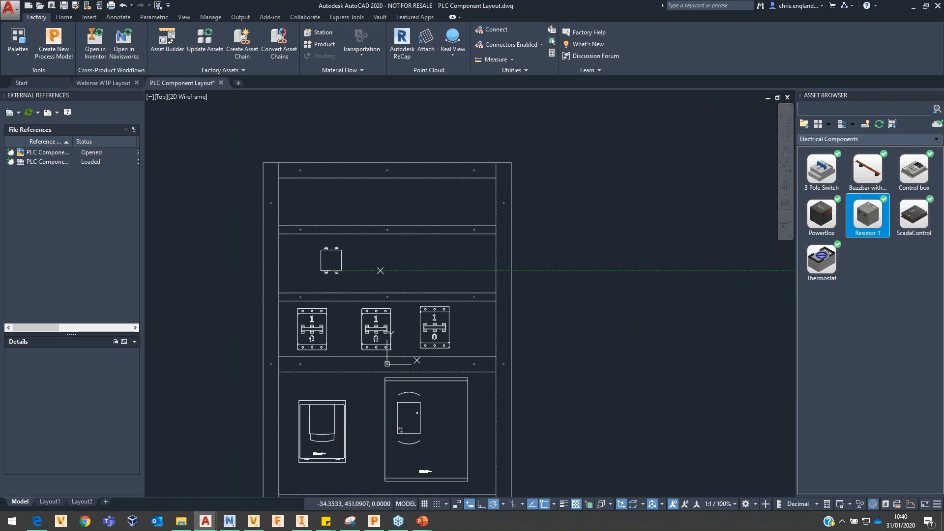
left_click(380, 270)
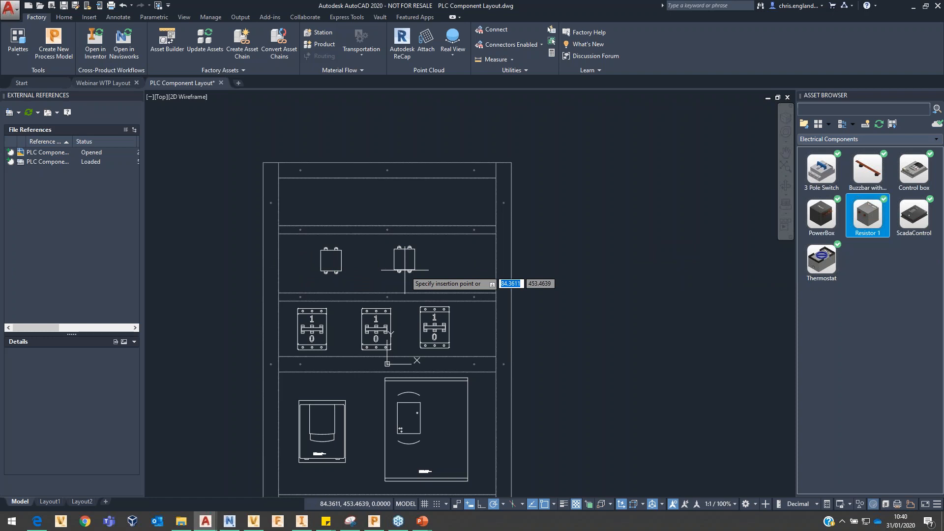
- Place two Thermostat assets side by side in the top bay of the board and save the drawing
left_click_drag(822, 260, 643, 213)
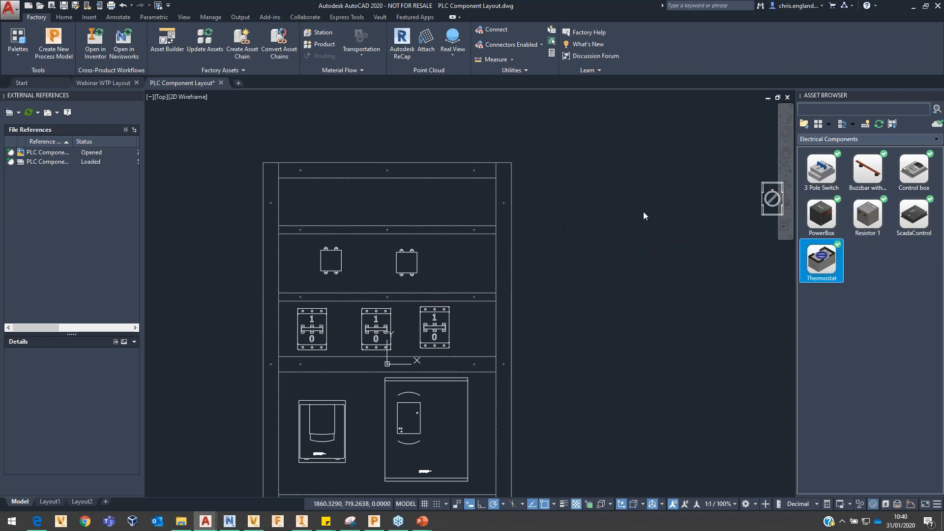
mouse_move(696, 243)
middle_mouse_down()
mouse_move(639, 244)
mouse_move(698, 240)
middle_mouse_up()
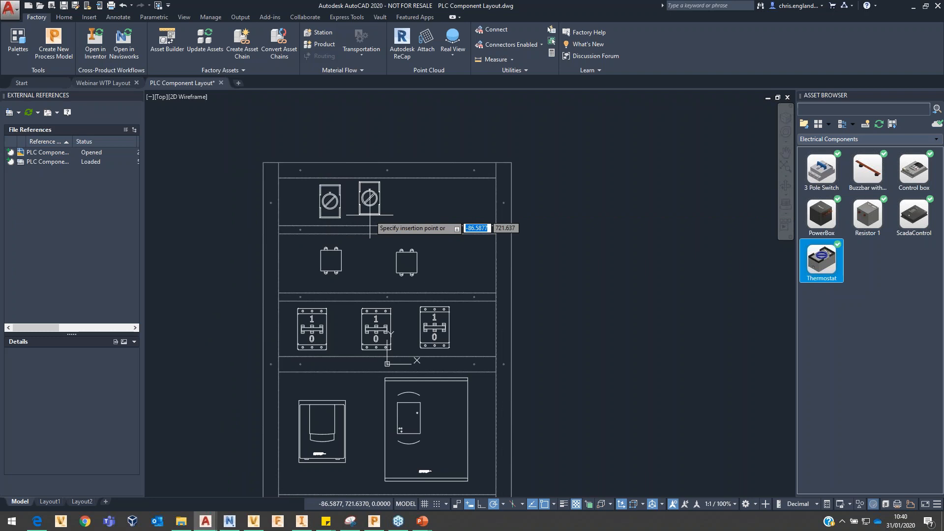
left_click(401, 217)
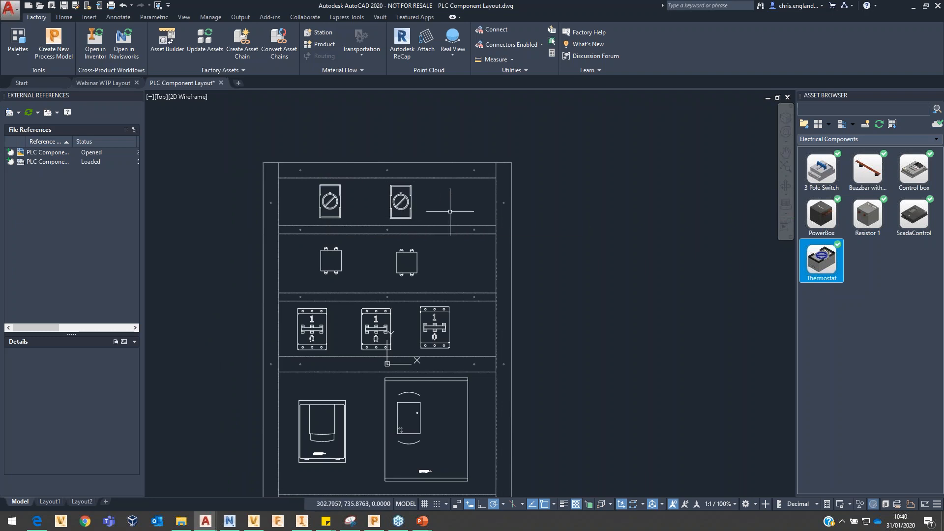
scroll(393, 145, "down", 1)
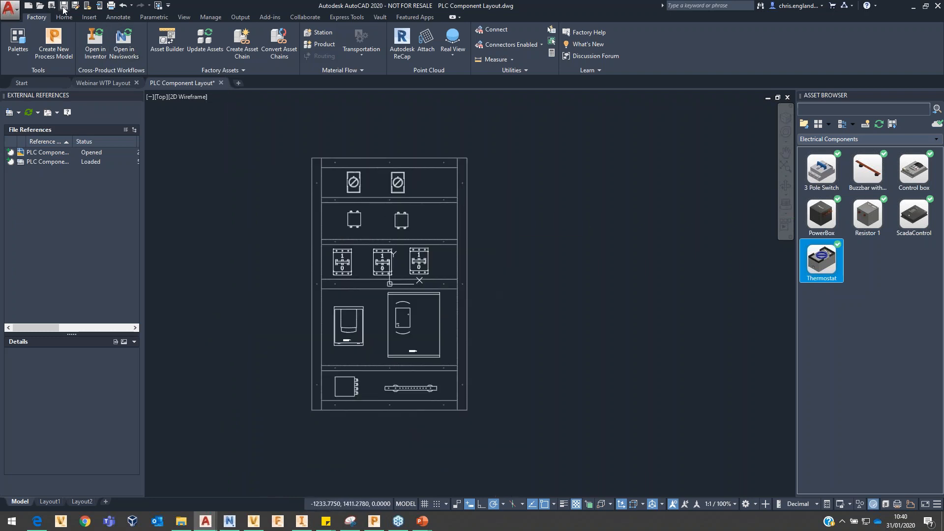
key("ctrl+s")
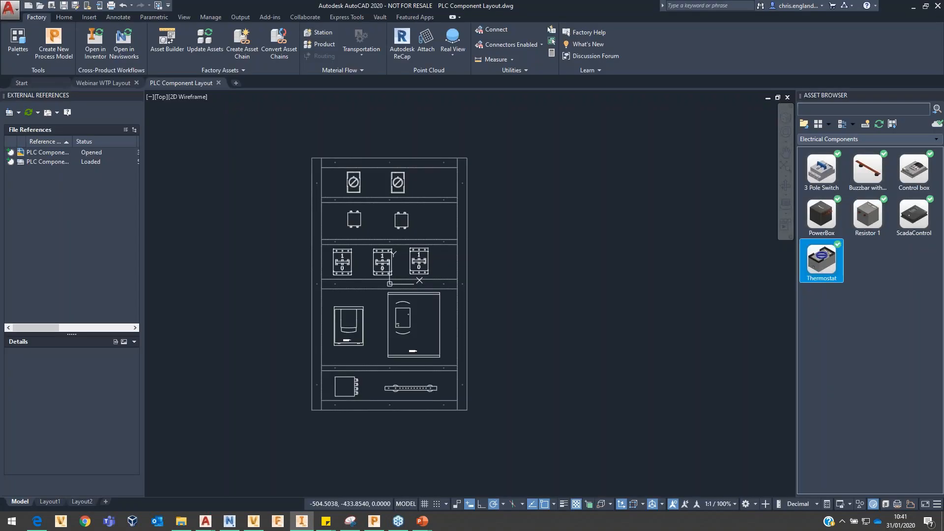
- Switch to Inventor and examine the populated component board in 3D, including the Control box's mounting details and the overall layout
left_click(301, 522)
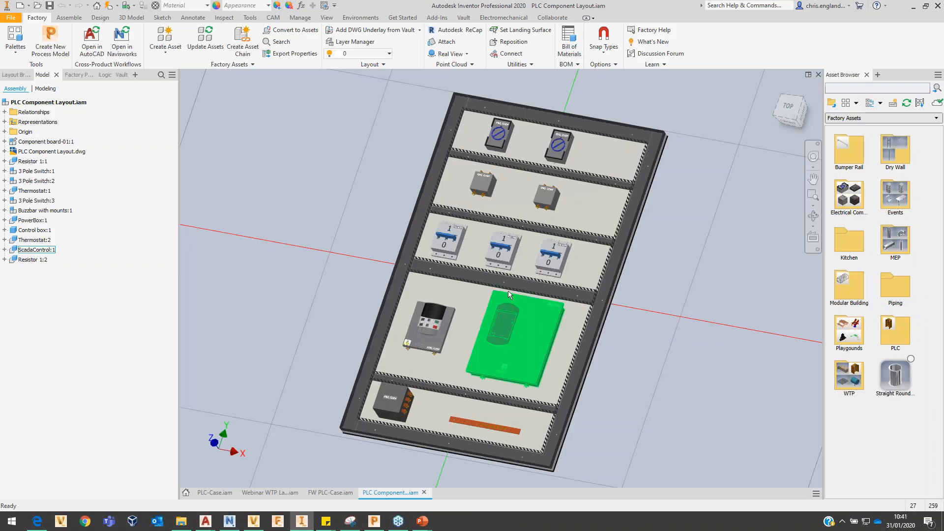
middle_click_drag(497, 295, 438, 343, "shift")
scroll(438, 344, "up", 5)
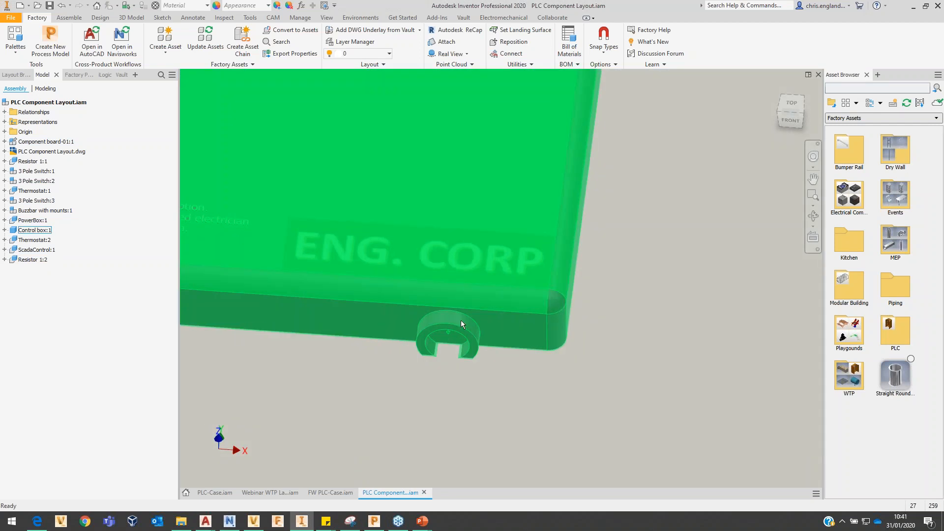
scroll(455, 323, "down", 5)
scroll(452, 325, "down", 5)
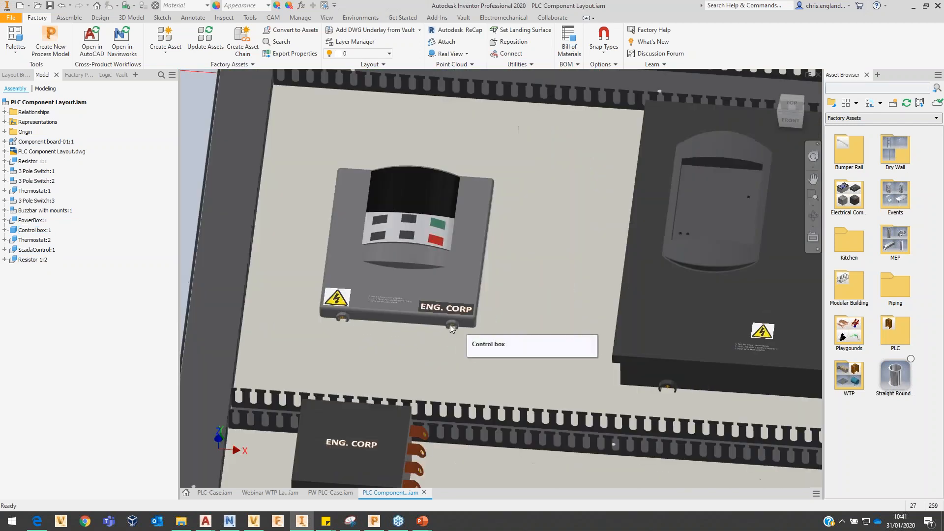
middle_click_drag(442, 327, 440, 348, "shift")
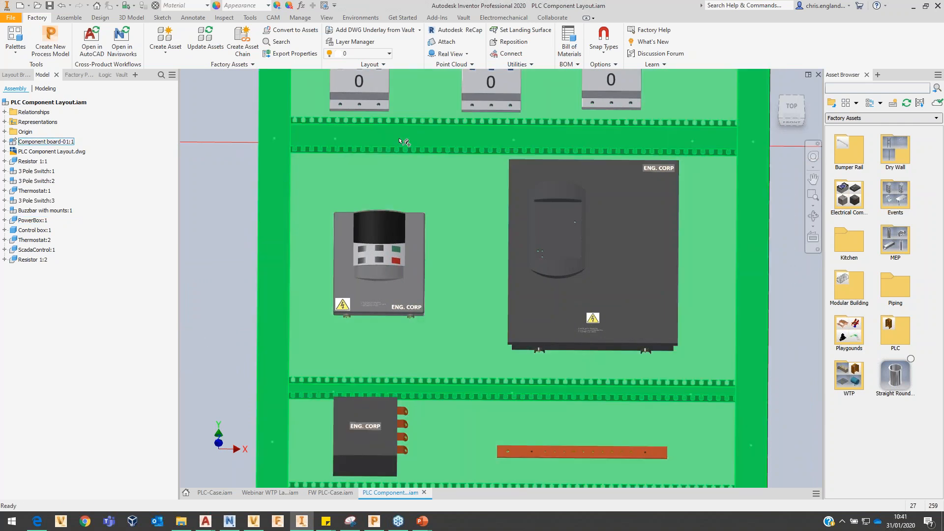
scroll(527, 240, "down", 5)
scroll(527, 240, "down", 1)
middle_click_drag(527, 241, 477, 326)
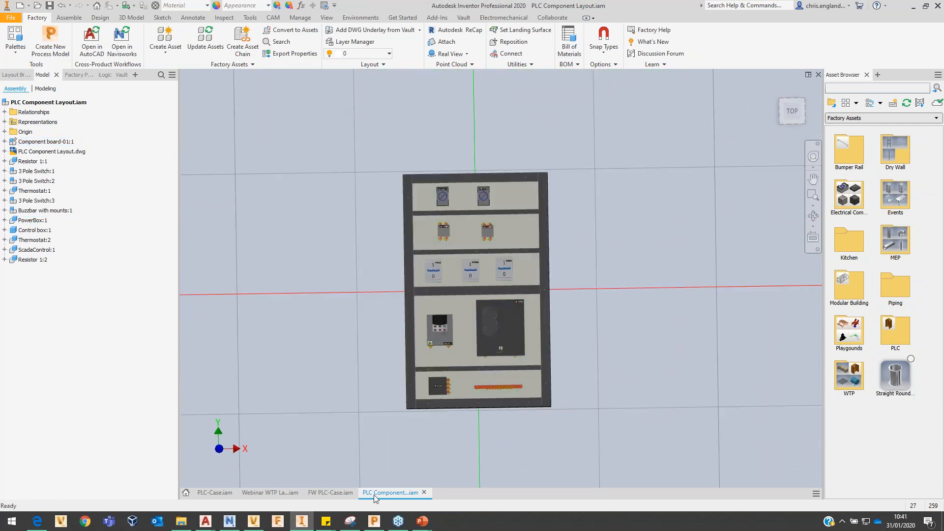
- Save the PLC Component Layout assembly and update the FW PLC-Case.iam assembly that contains it
left_click(49, 6)
left_click(523, 214)
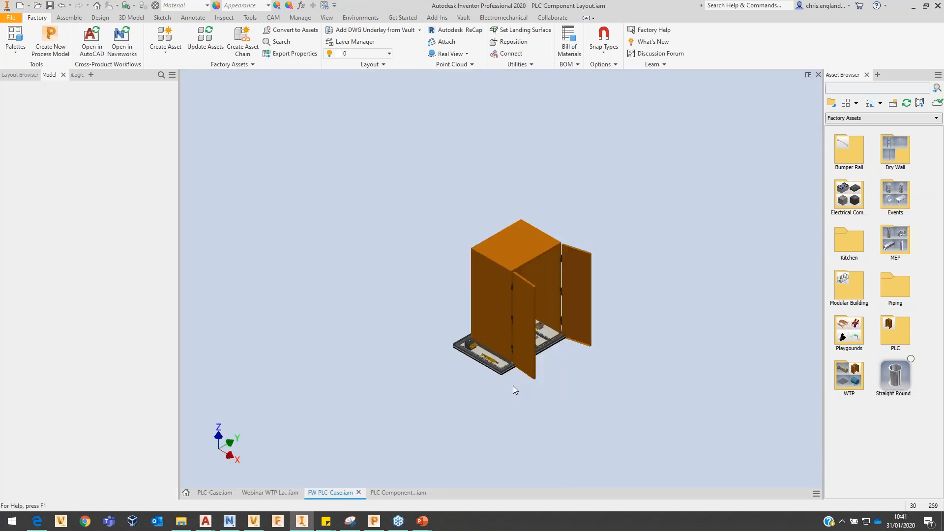
scroll(530, 359, "up", 3)
scroll(535, 351, "up", 5)
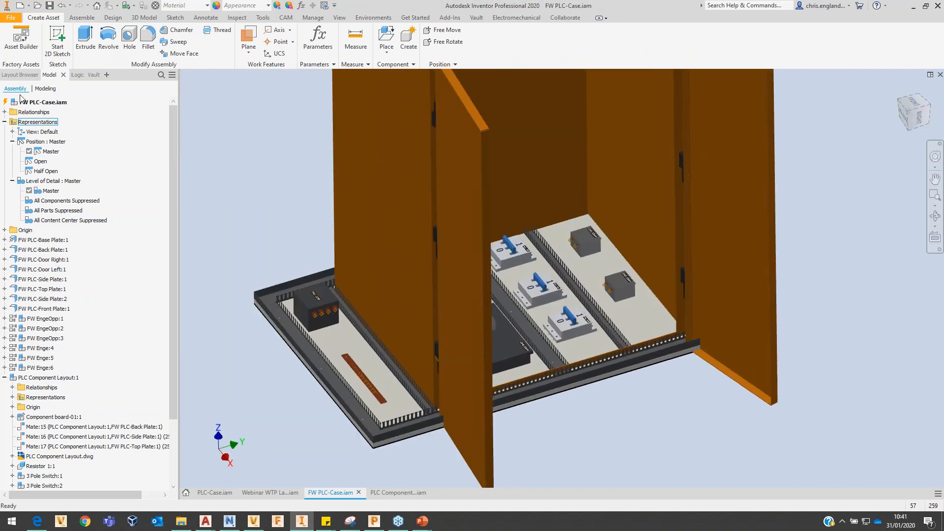
left_click(21, 102)
left_click(108, 6)
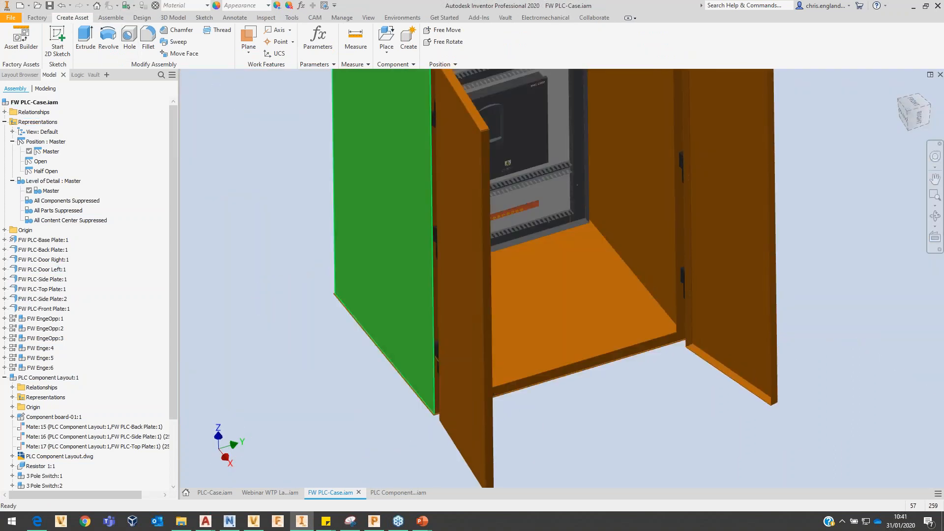
- Examine the open PLC cabinet from the front and at an angle to check how the component board sits inside
scroll(479, 281, "down", 3)
middle_click_drag(479, 281, 597, 356, "shift")
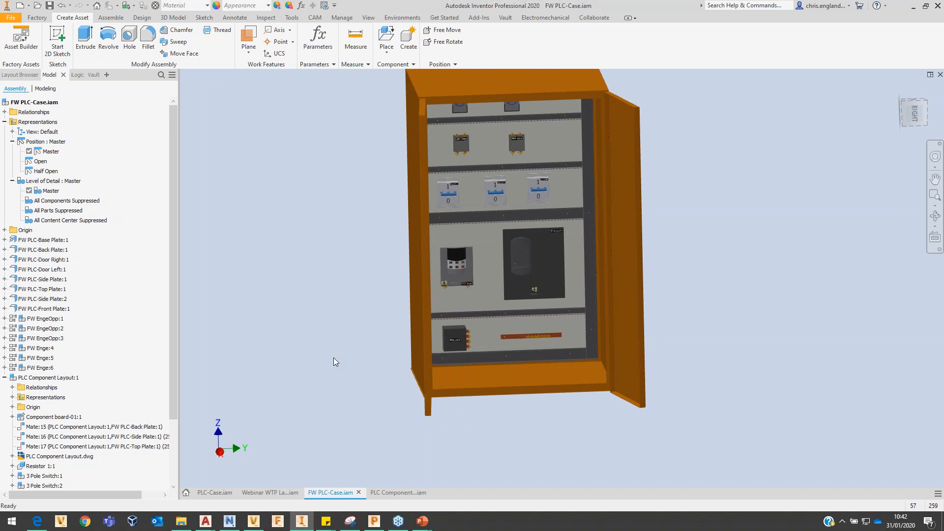
middle_click_drag(326, 303, 322, 350, "shift")
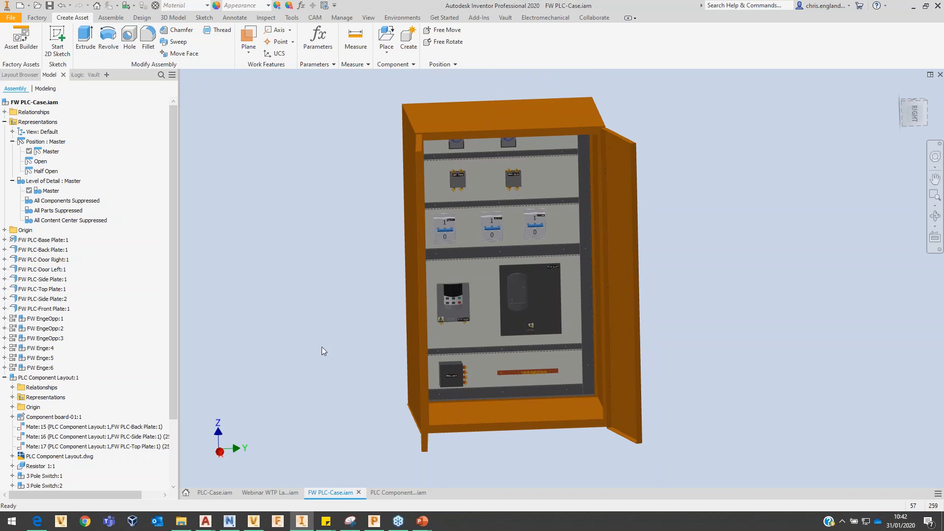
middle_click_drag(336, 347, 560, 294, "shift")
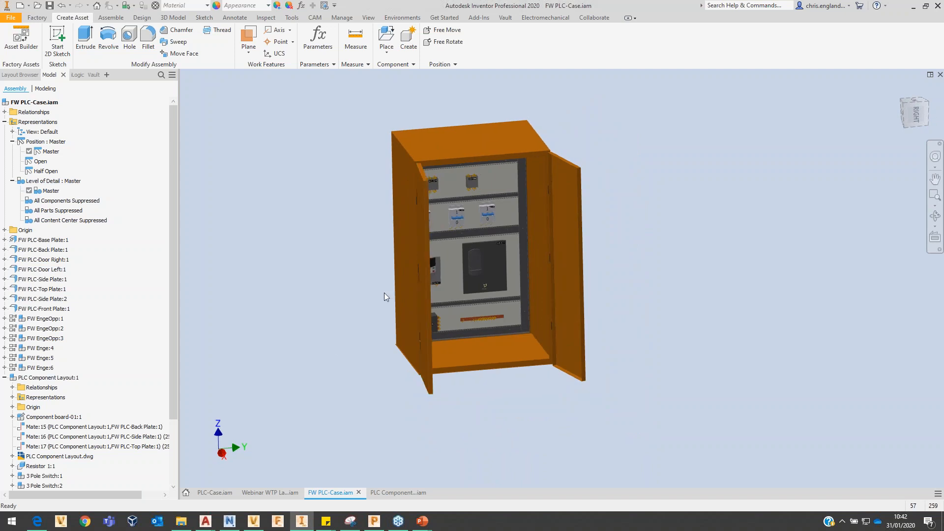
scroll(394, 295, "up", 3)
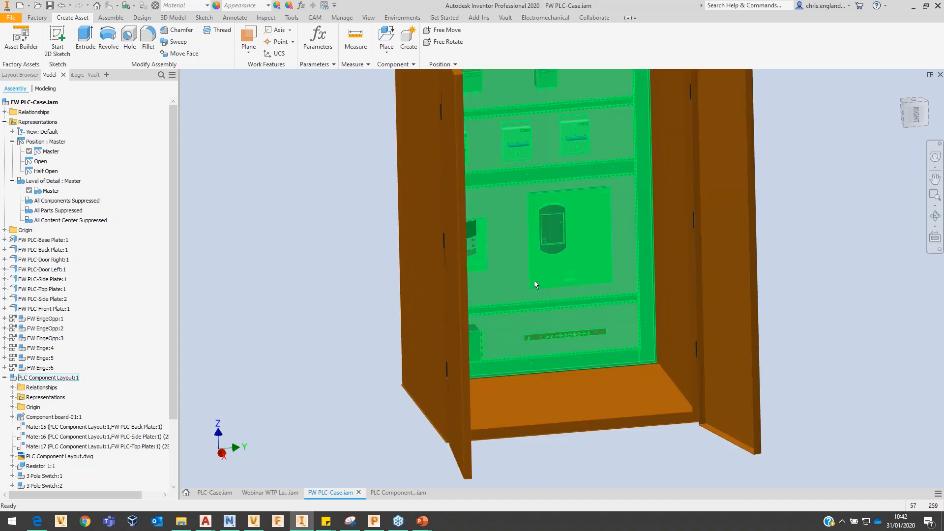
scroll(382, 352, "down", 2)
scroll(378, 357, "down", 2)
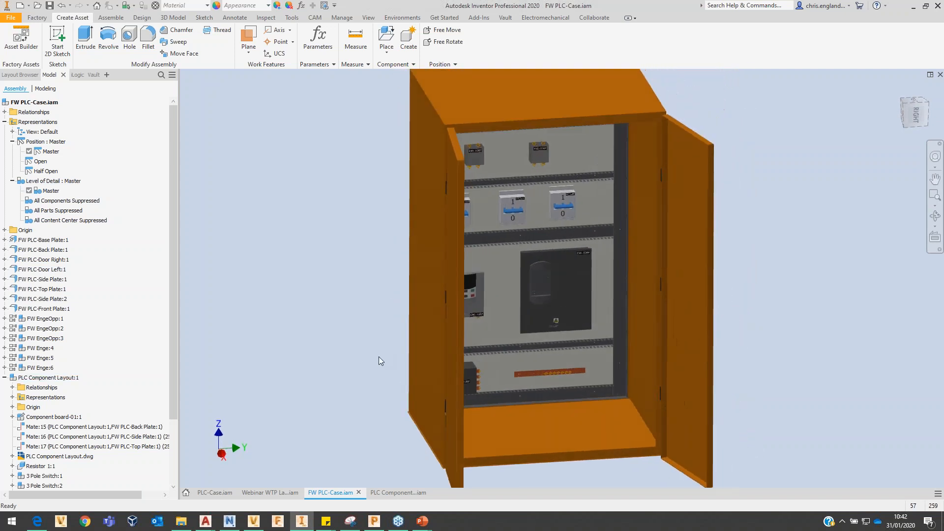
right_click(379, 357)
left_click(348, 413)
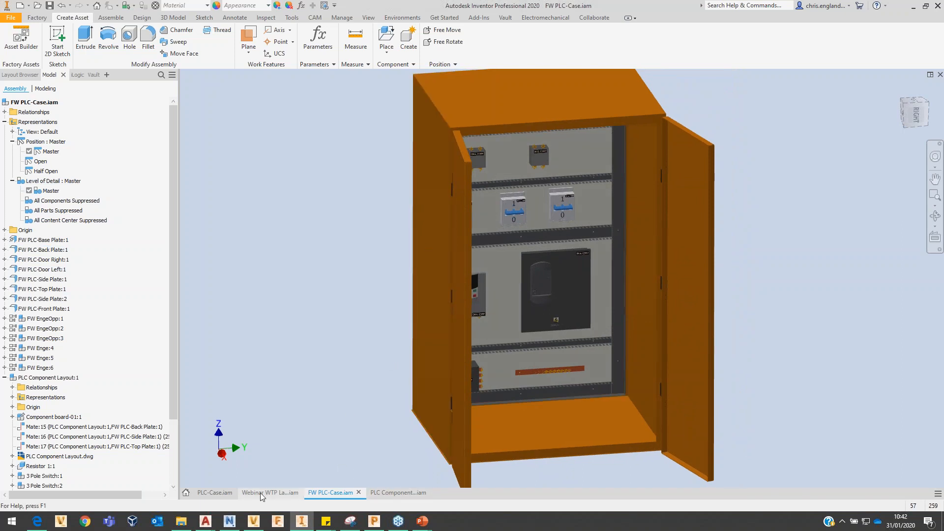
- Switch to the running PowerPoint slide show and advance to the Questions slide
mouse_move(422, 520)
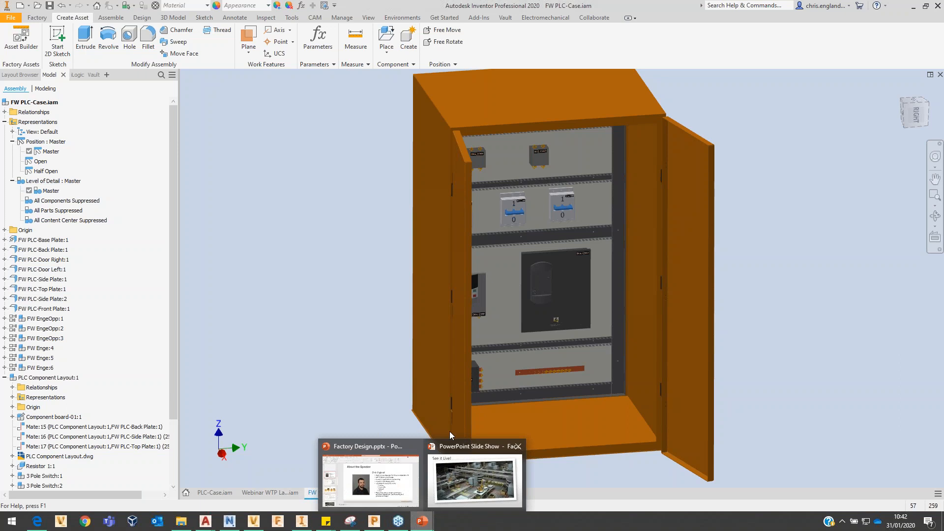
left_click(461, 495)
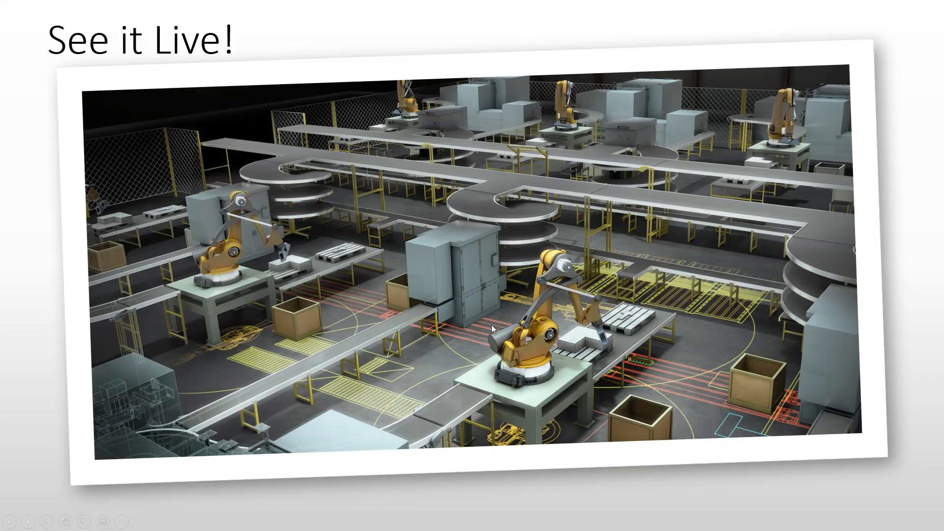
left_click(492, 325)
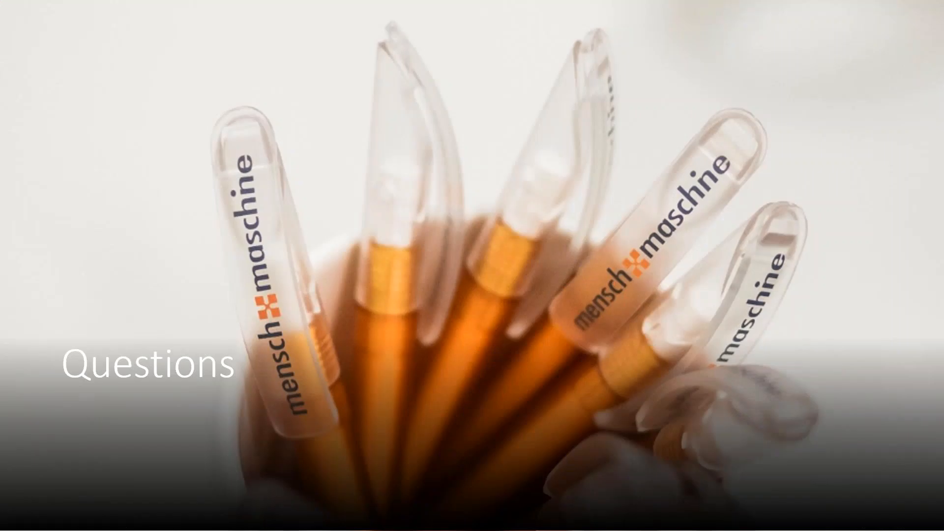